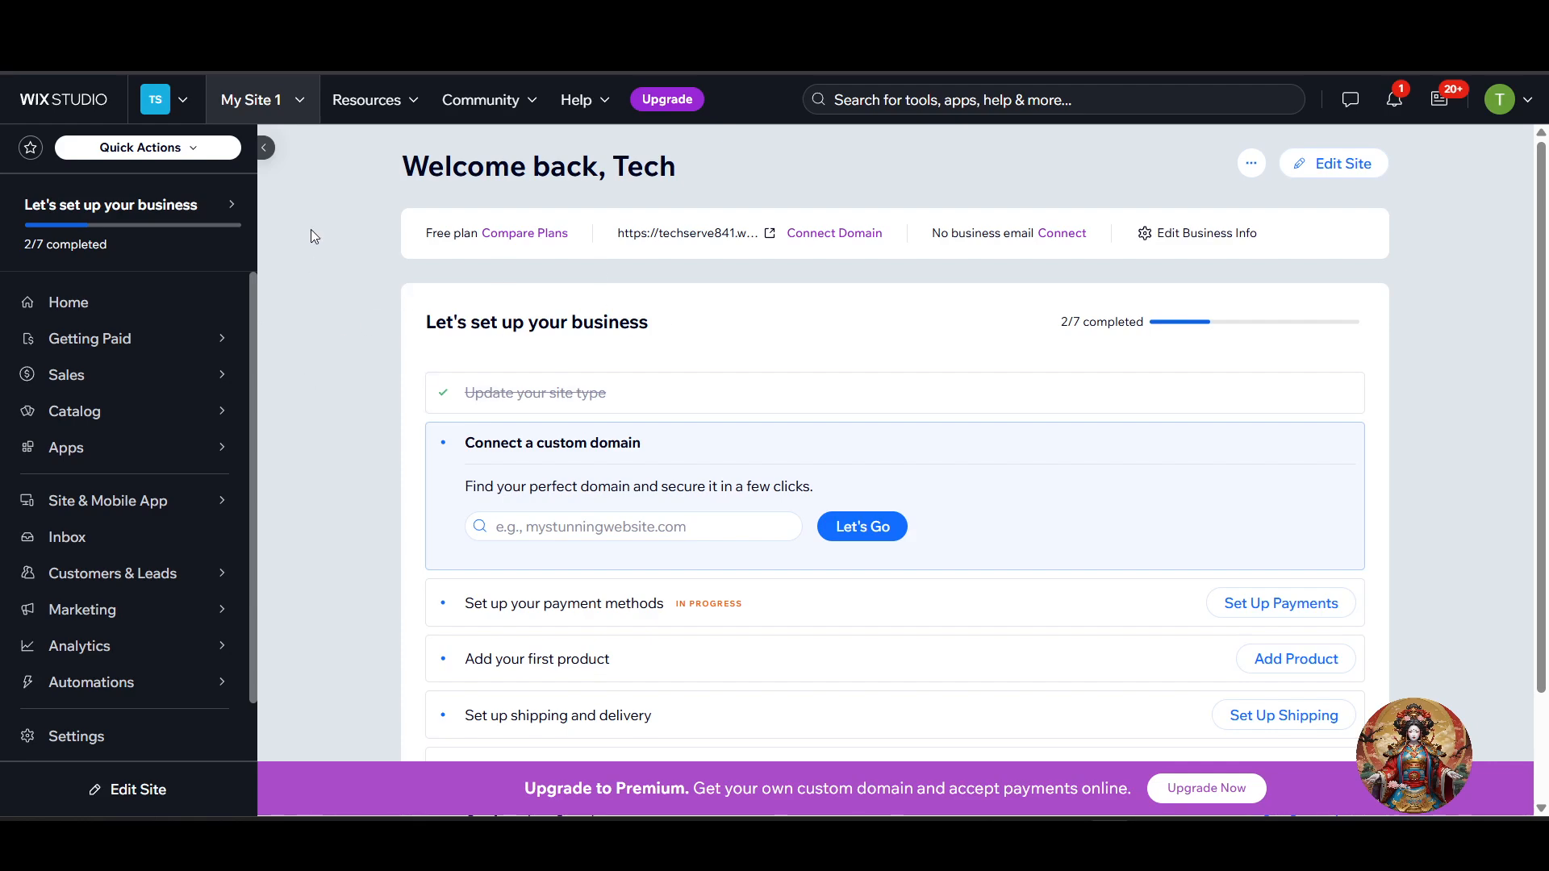
Open the site's Automations page
{"action": "mouse_move", "coordinate": [248, 243]}
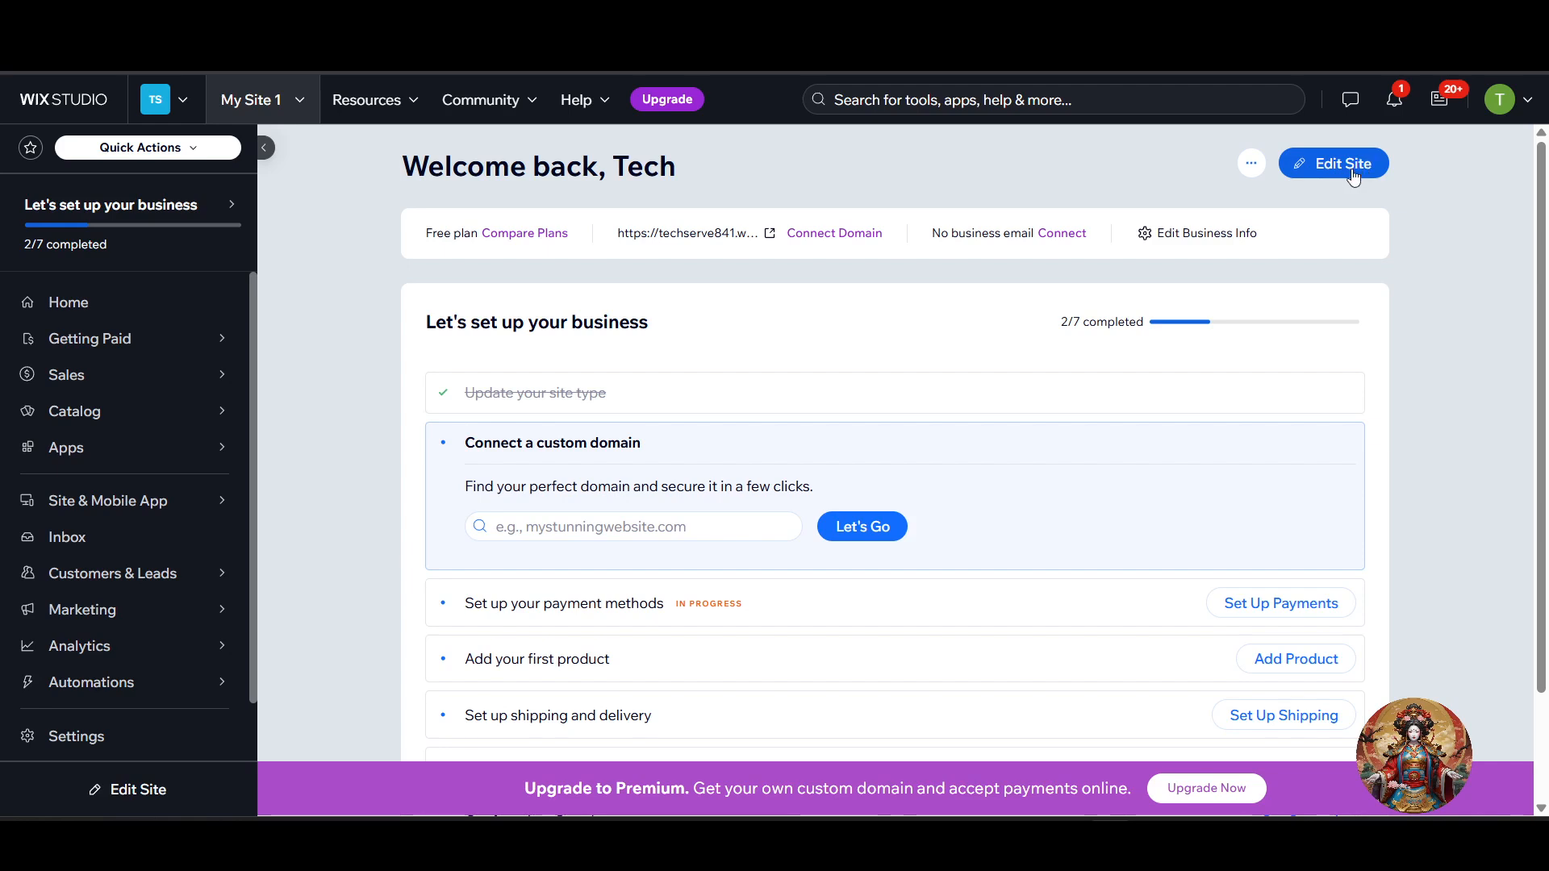
{"action": "scroll", "coordinate": [121, 605], "scroll_direction": "down", "scroll_amount": 2}
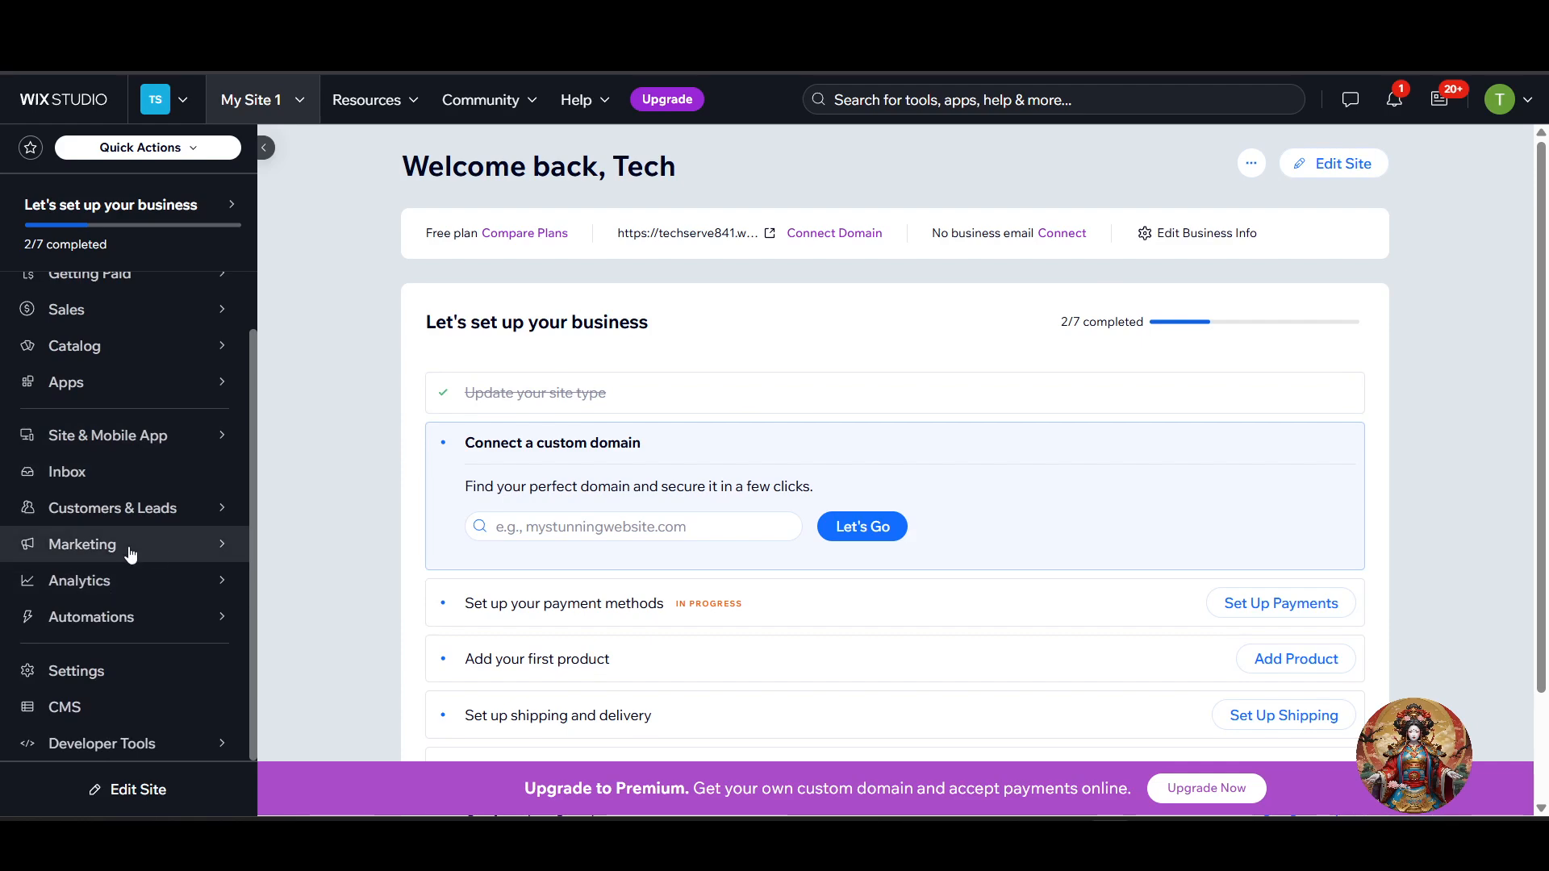
{"action": "mouse_move", "coordinate": [164, 594]}
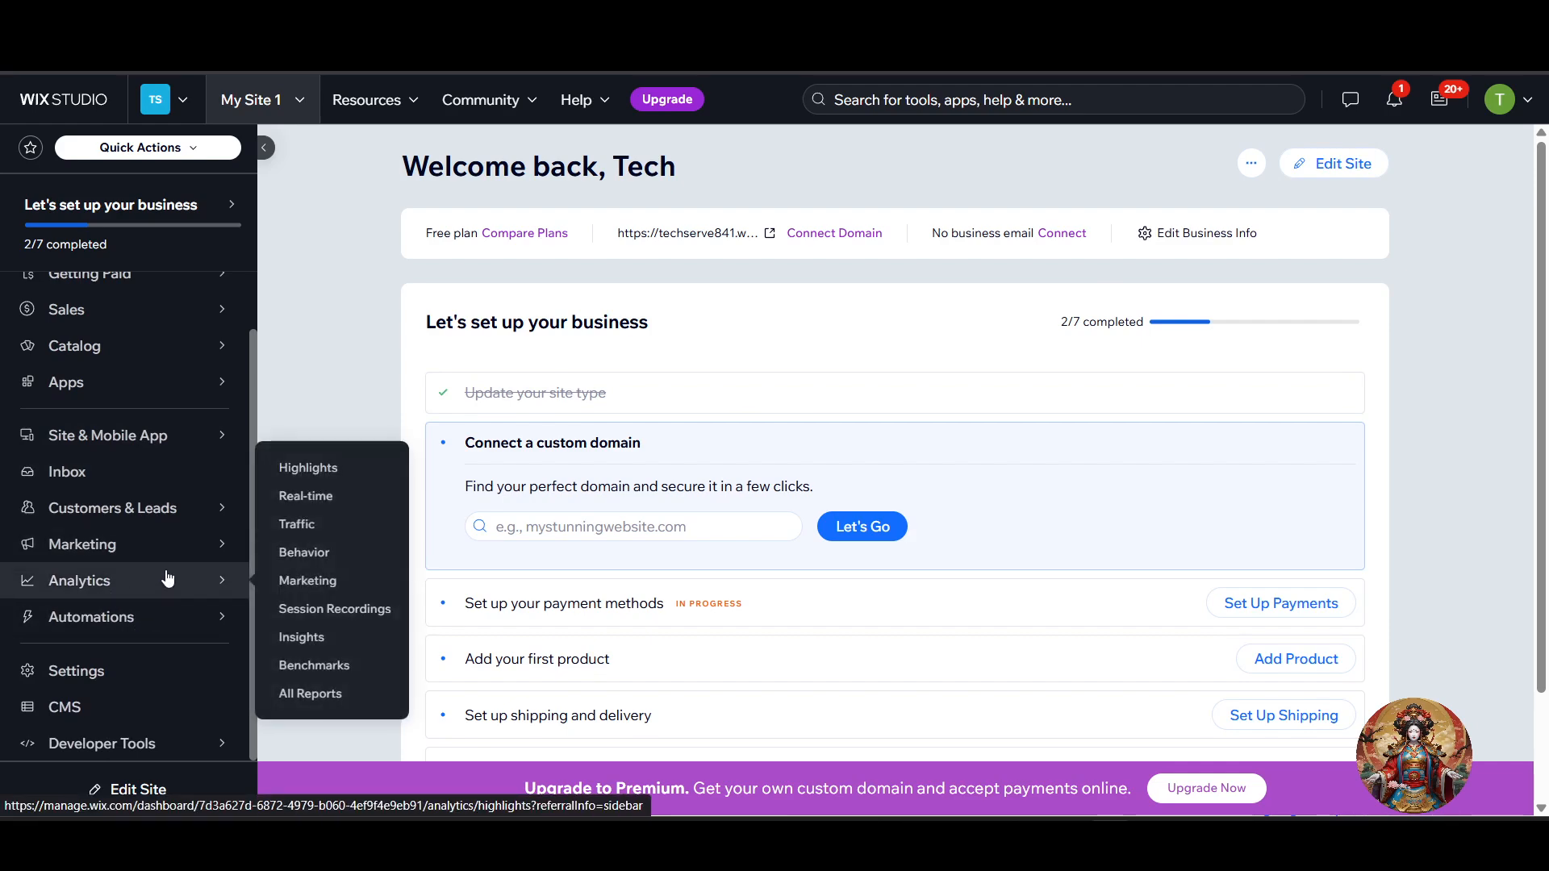
{"action": "mouse_move", "coordinate": [161, 557]}
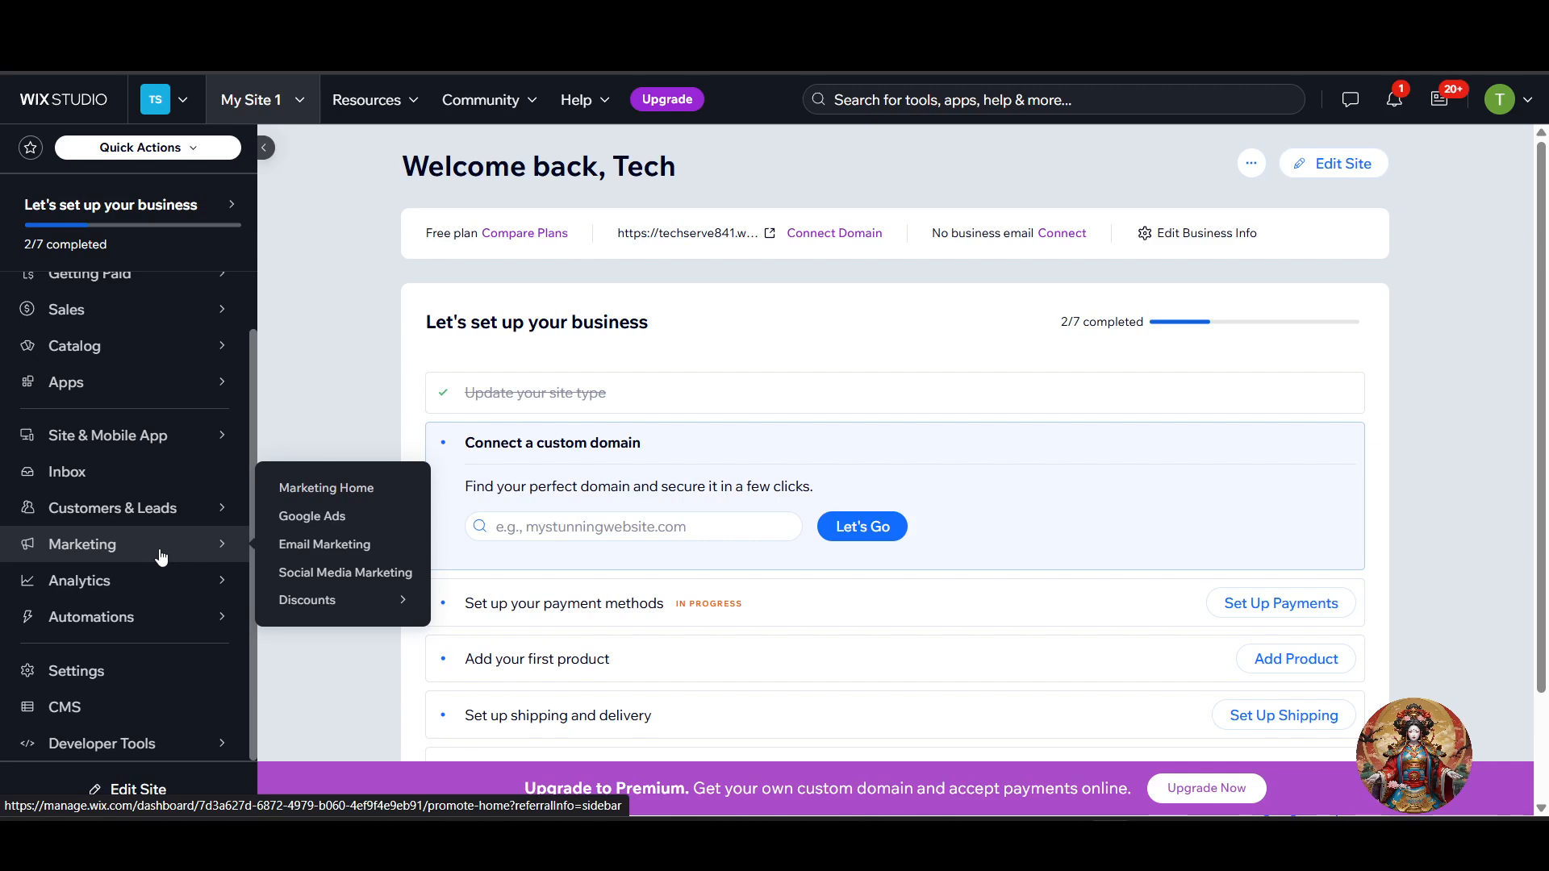
{"action": "mouse_move", "coordinate": [118, 629]}
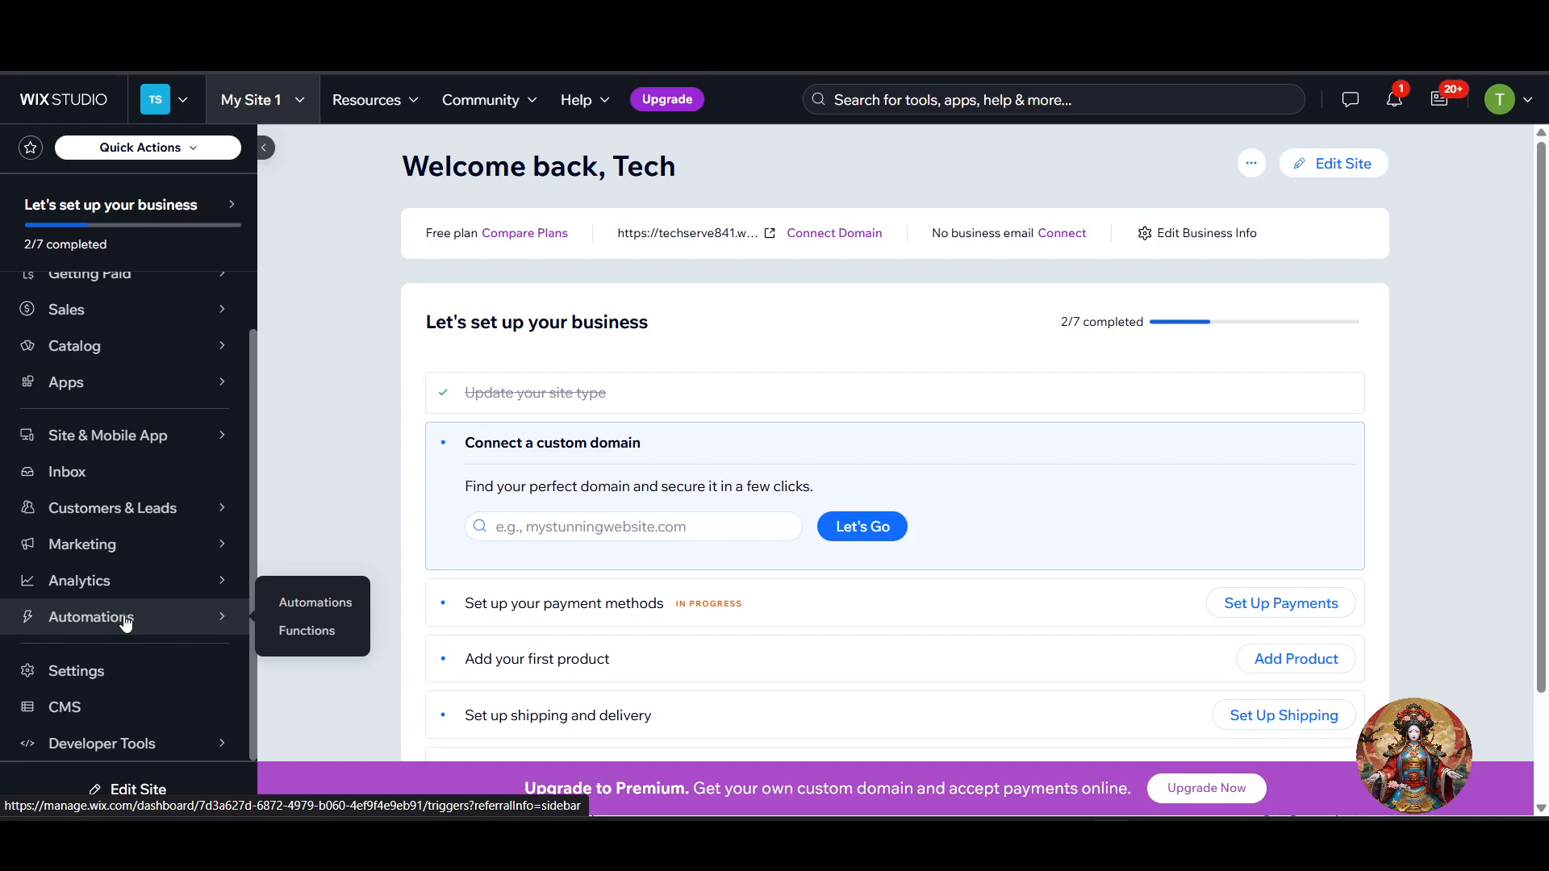
{"action": "left_click", "coordinate": [314, 605]}
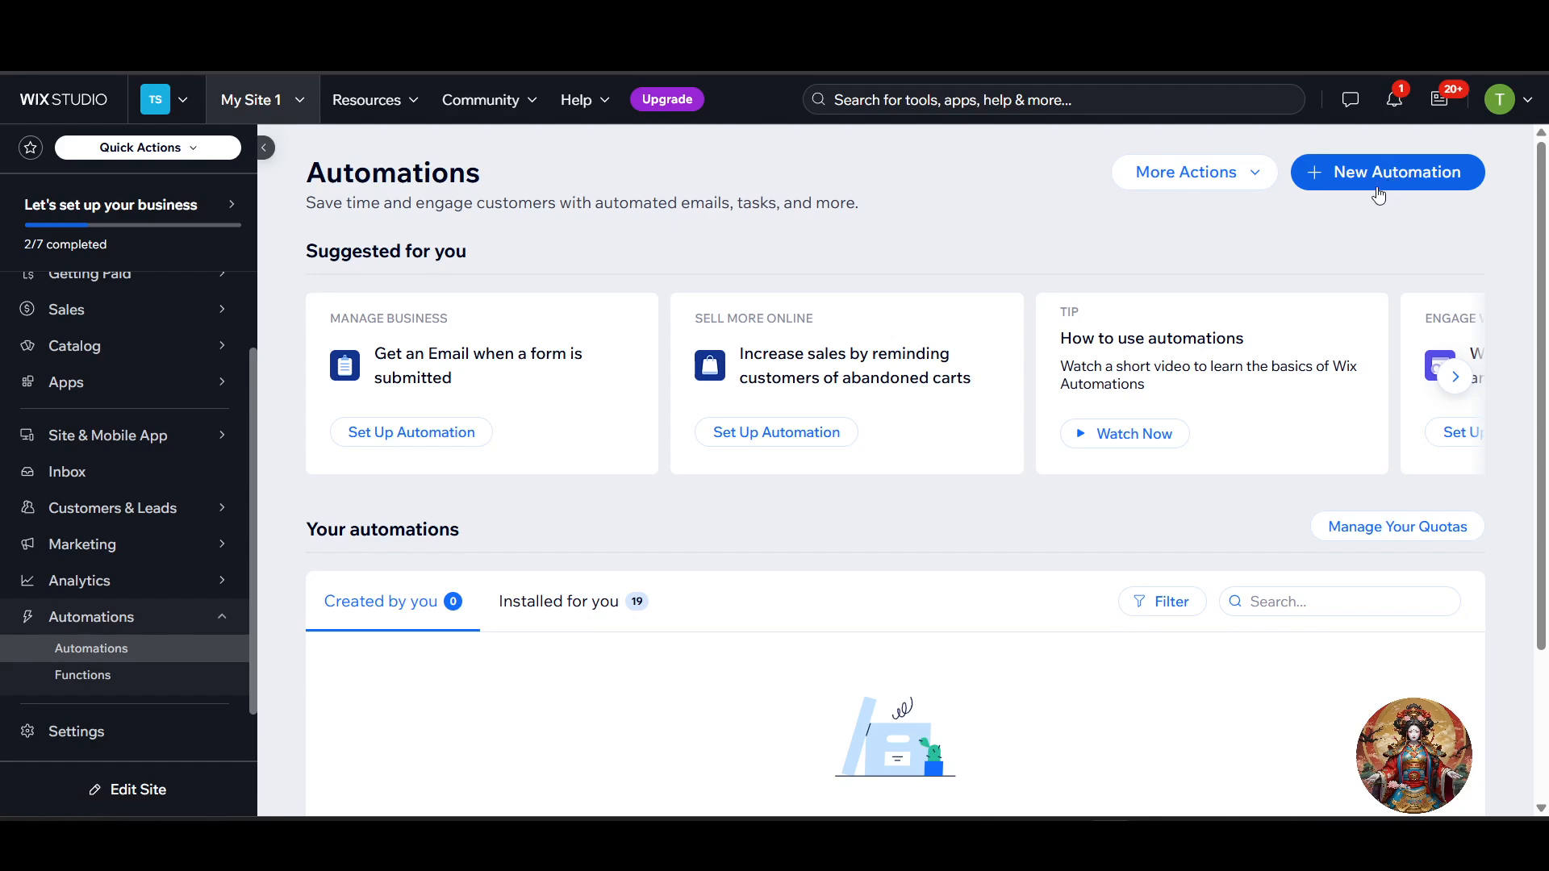
Look through the suggested automations for the site
{"action": "left_click_drag", "start_coordinate": [317, 251], "coordinate": [720, 255]}
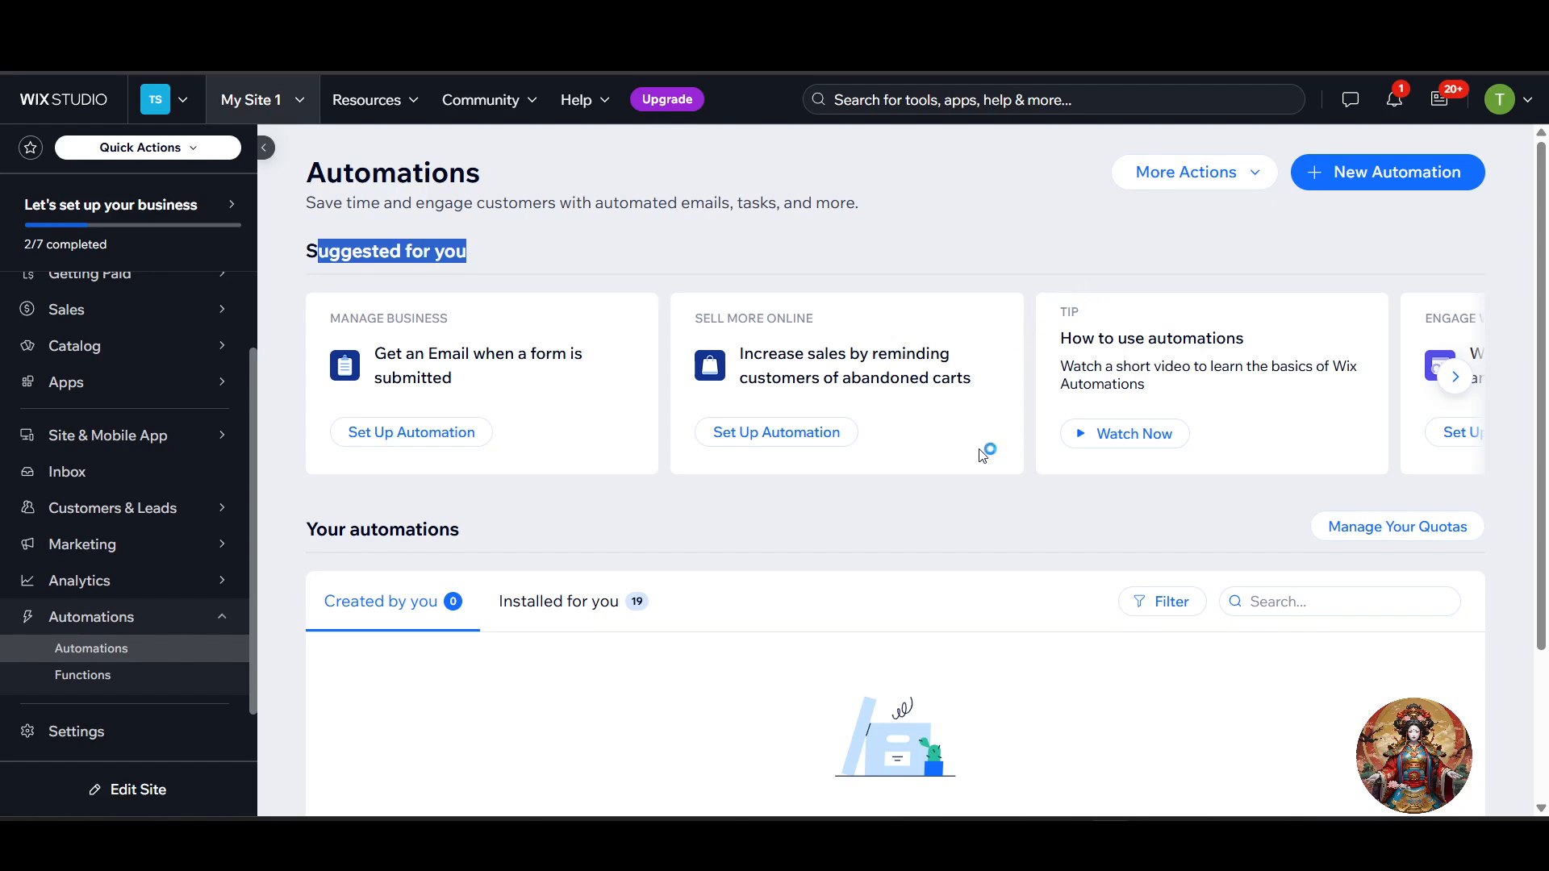
{"action": "left_click", "coordinate": [944, 529]}
{"action": "scroll", "coordinate": [903, 488], "scroll_direction": "down", "scroll_amount": 2}
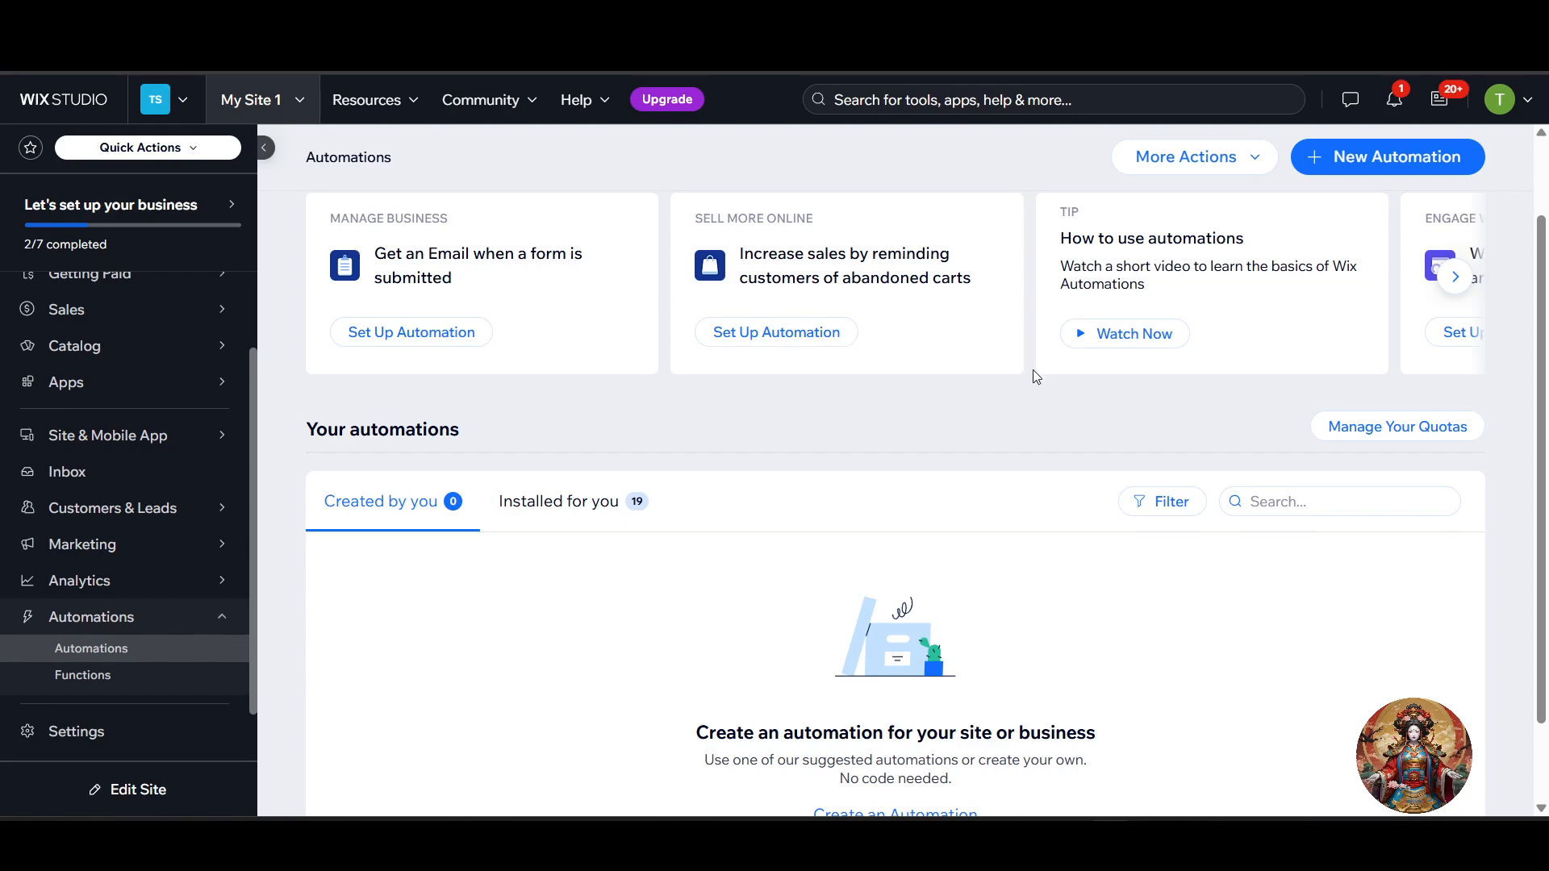
{"action": "left_click", "coordinate": [1459, 287]}
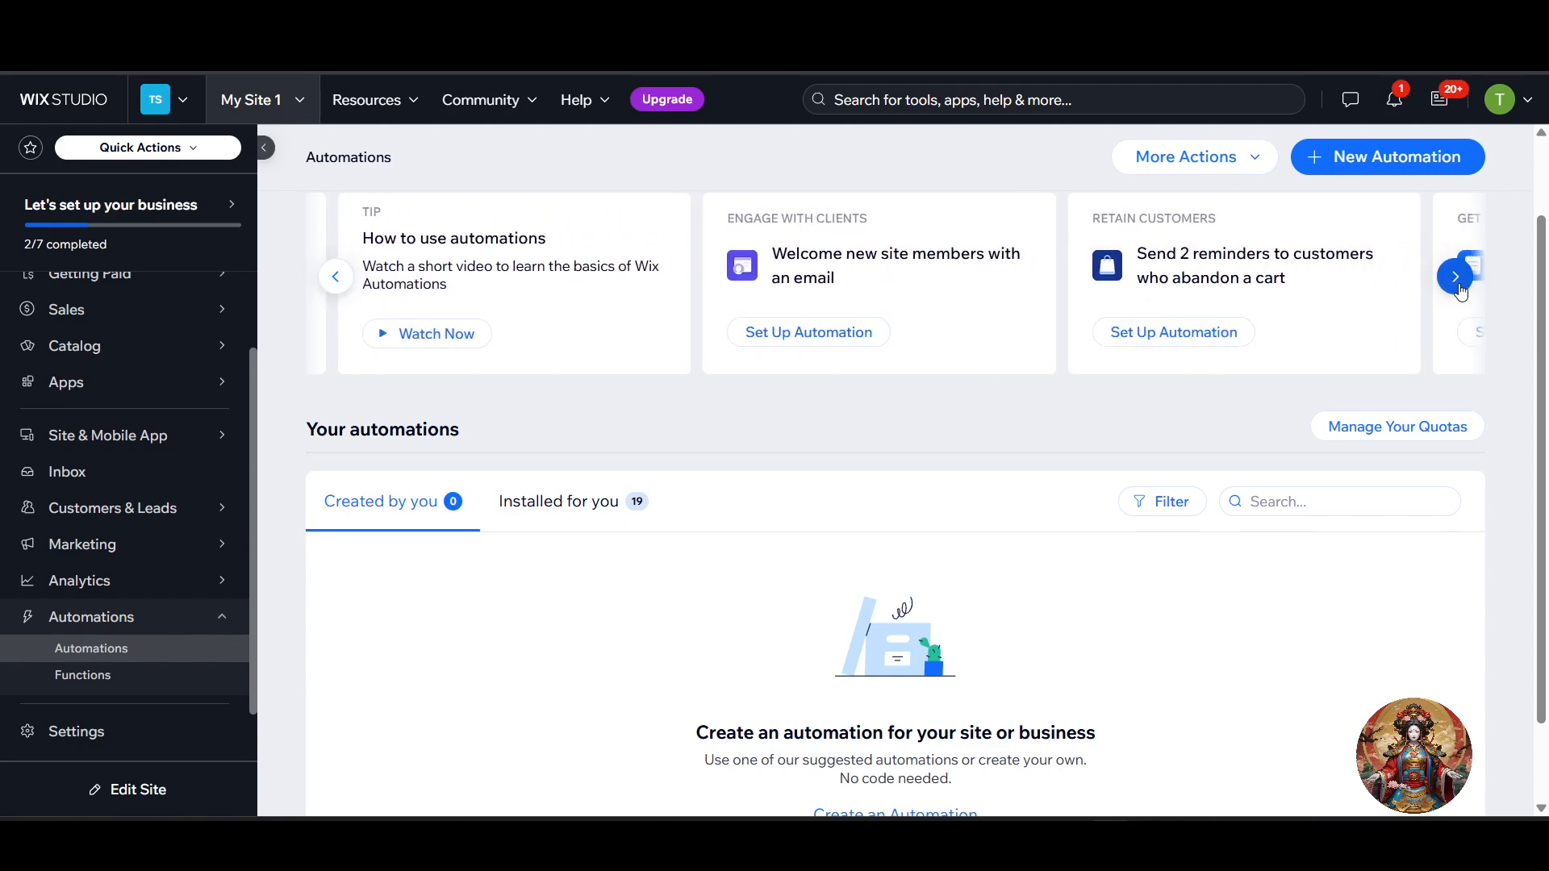
{"action": "left_click", "coordinate": [1457, 279]}
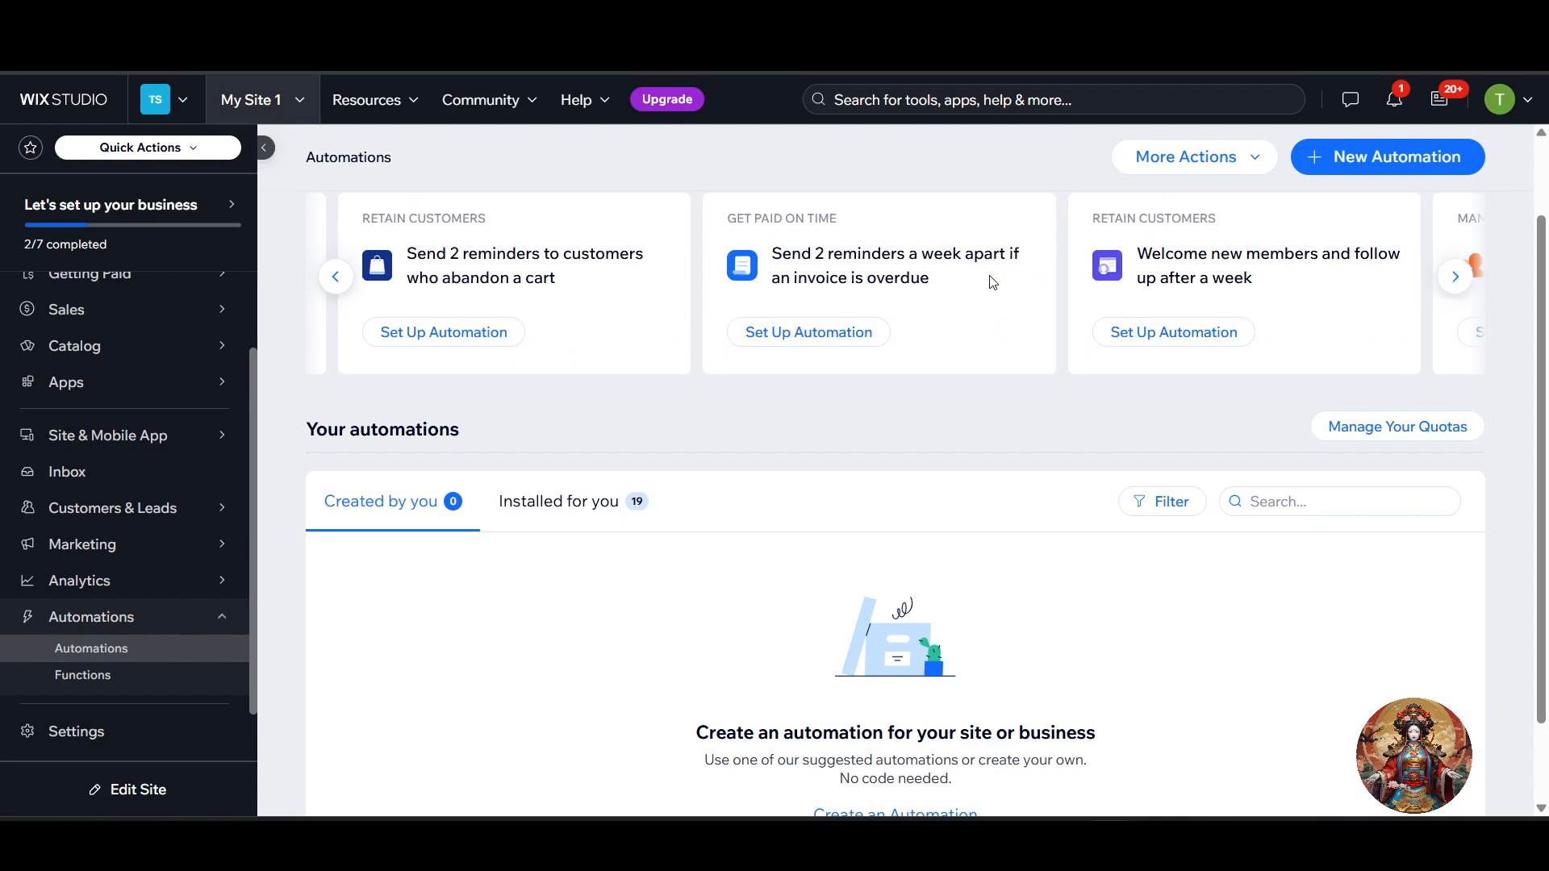
{"action": "left_click", "coordinate": [1467, 287]}
{"action": "left_click", "coordinate": [1457, 277]}
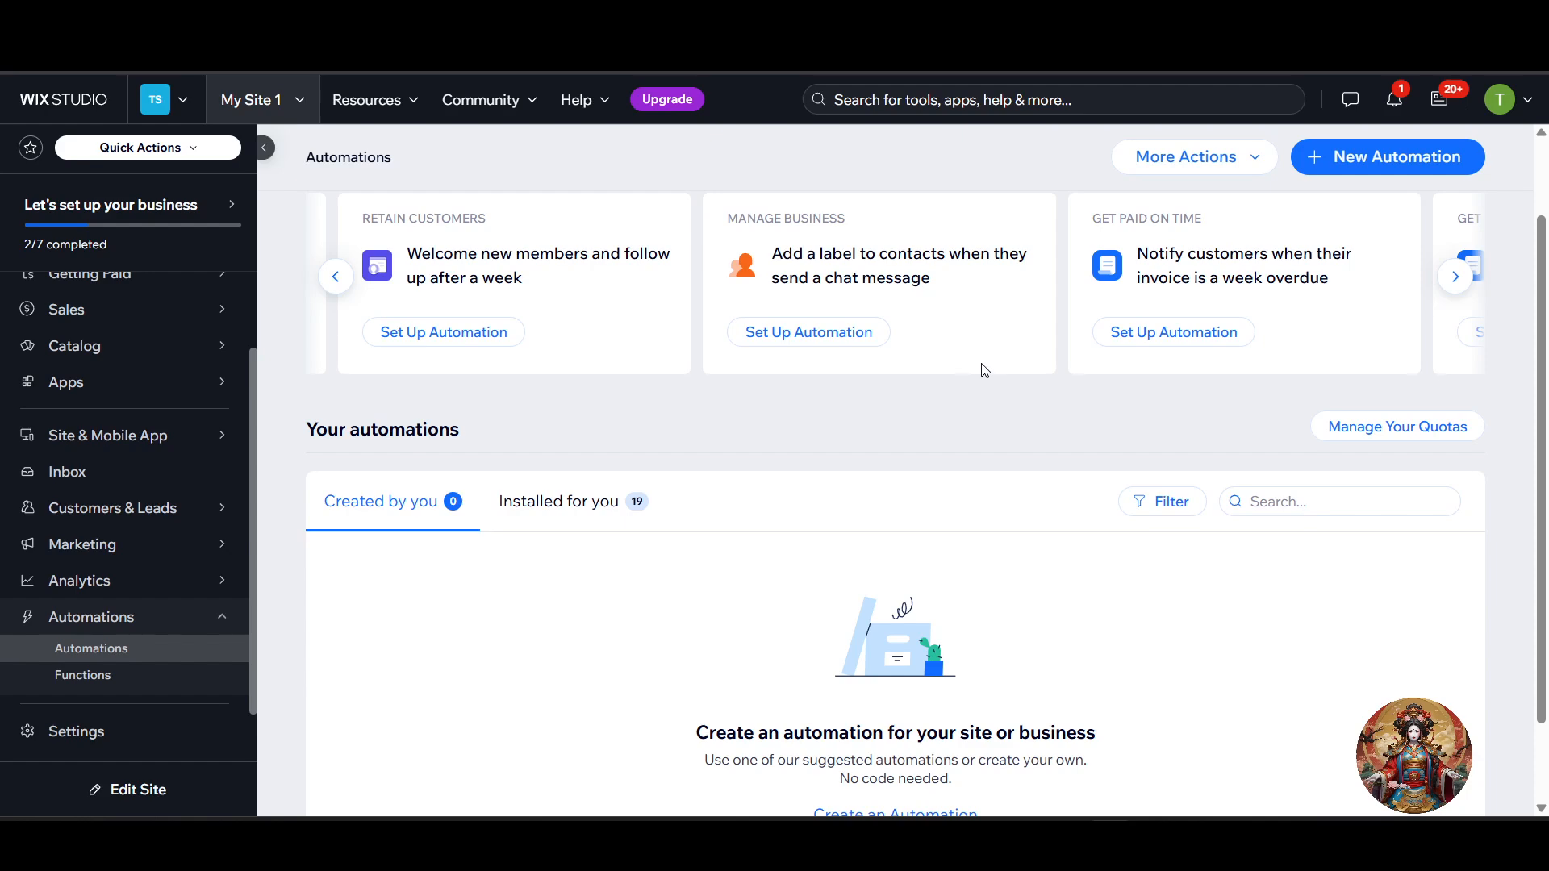
Create a new automation from scratch instead of using a suggested one
{"action": "left_click", "coordinate": [1433, 161]}
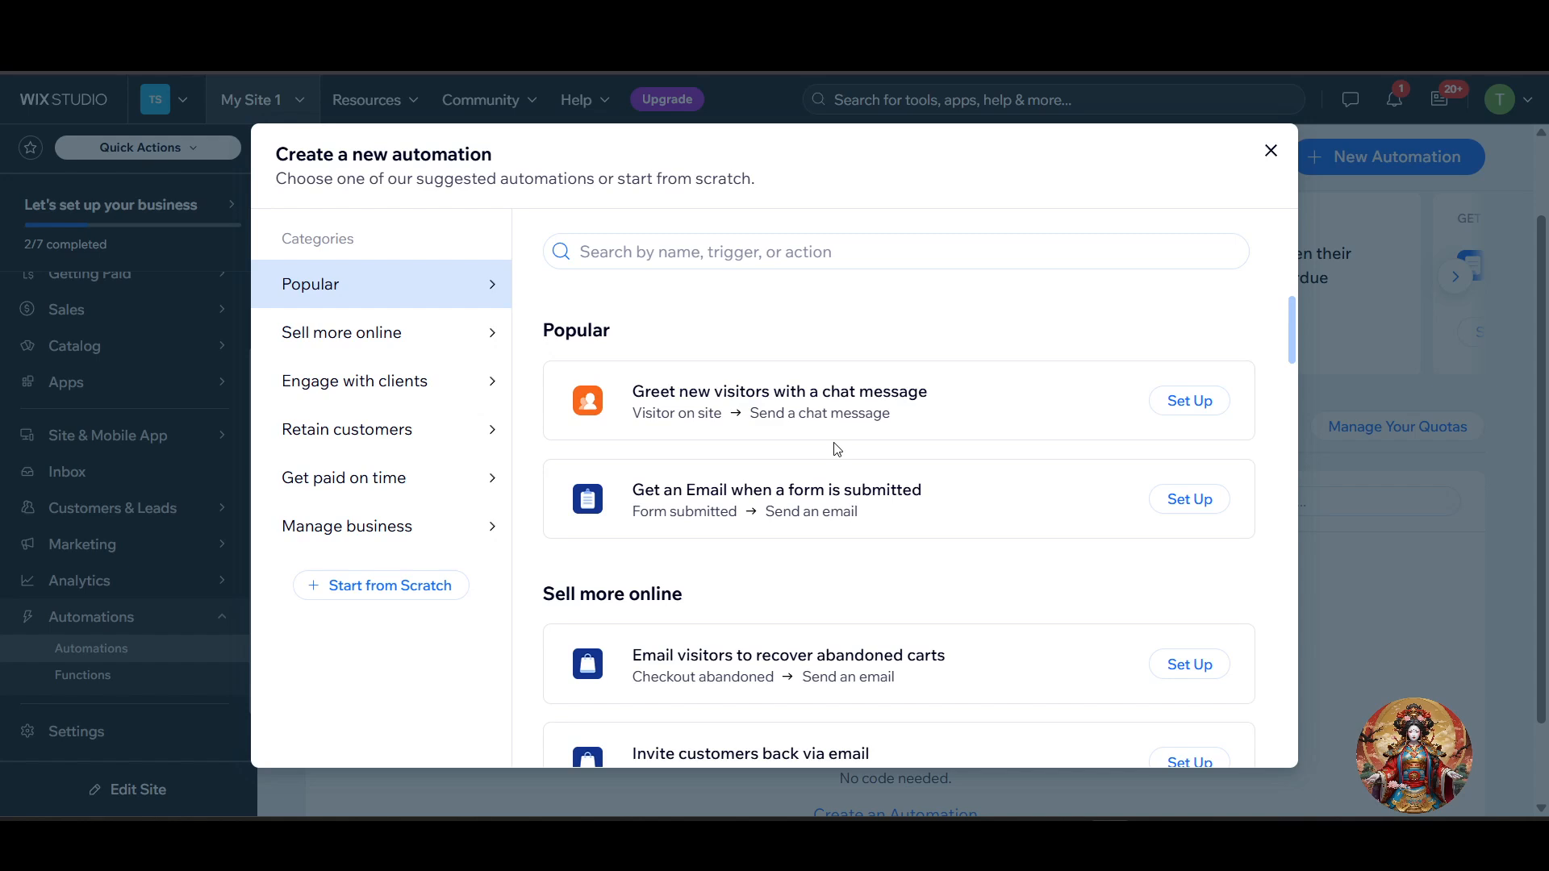
{"action": "left_click", "coordinate": [759, 255]}
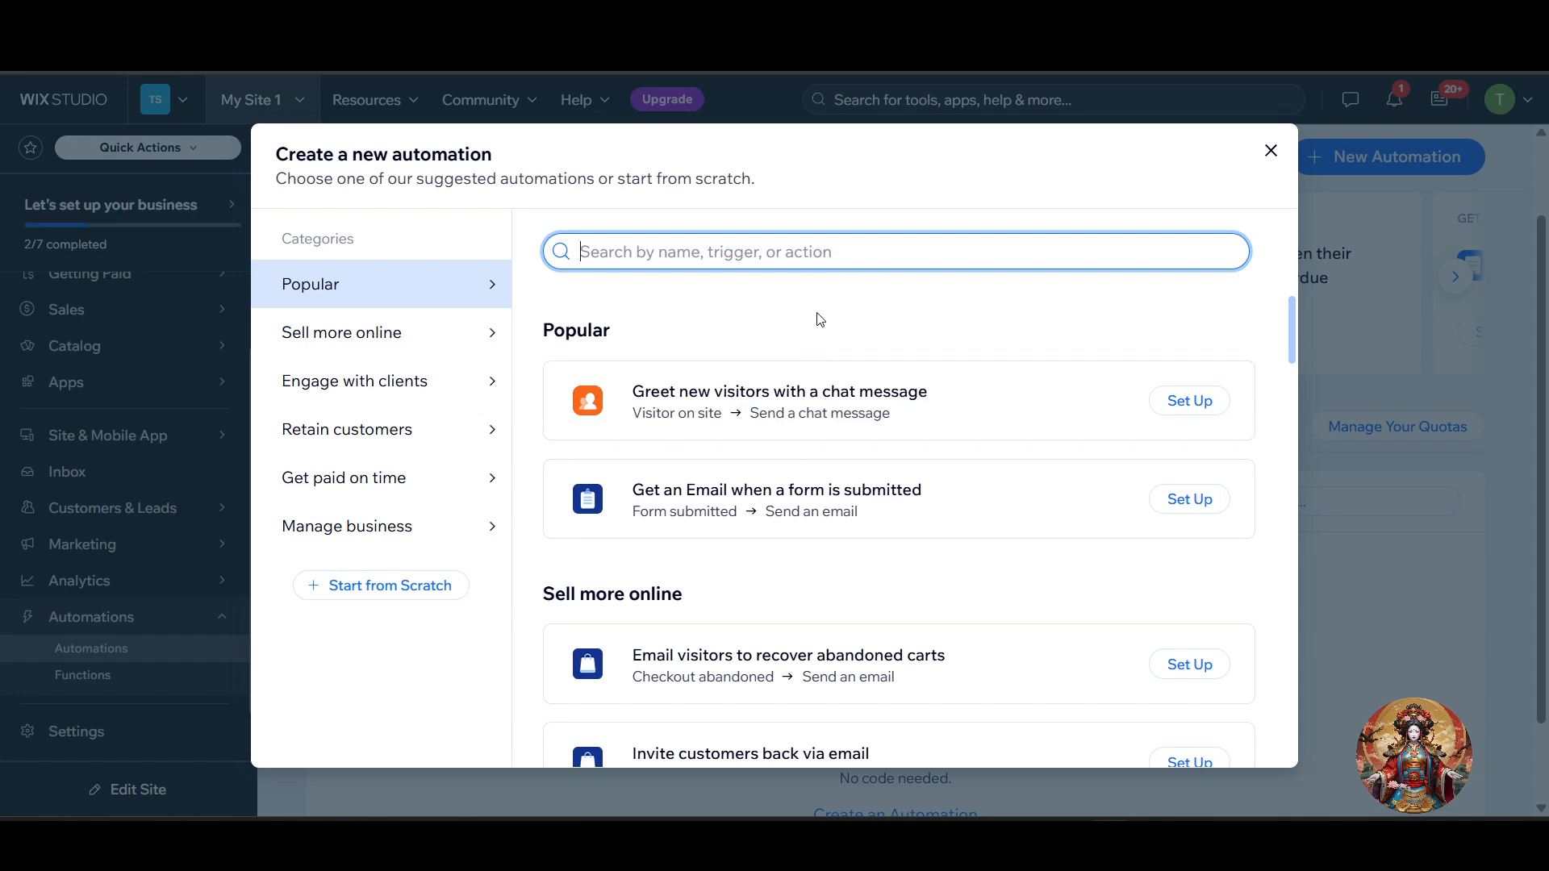
{"action": "left_click", "coordinate": [425, 588]}
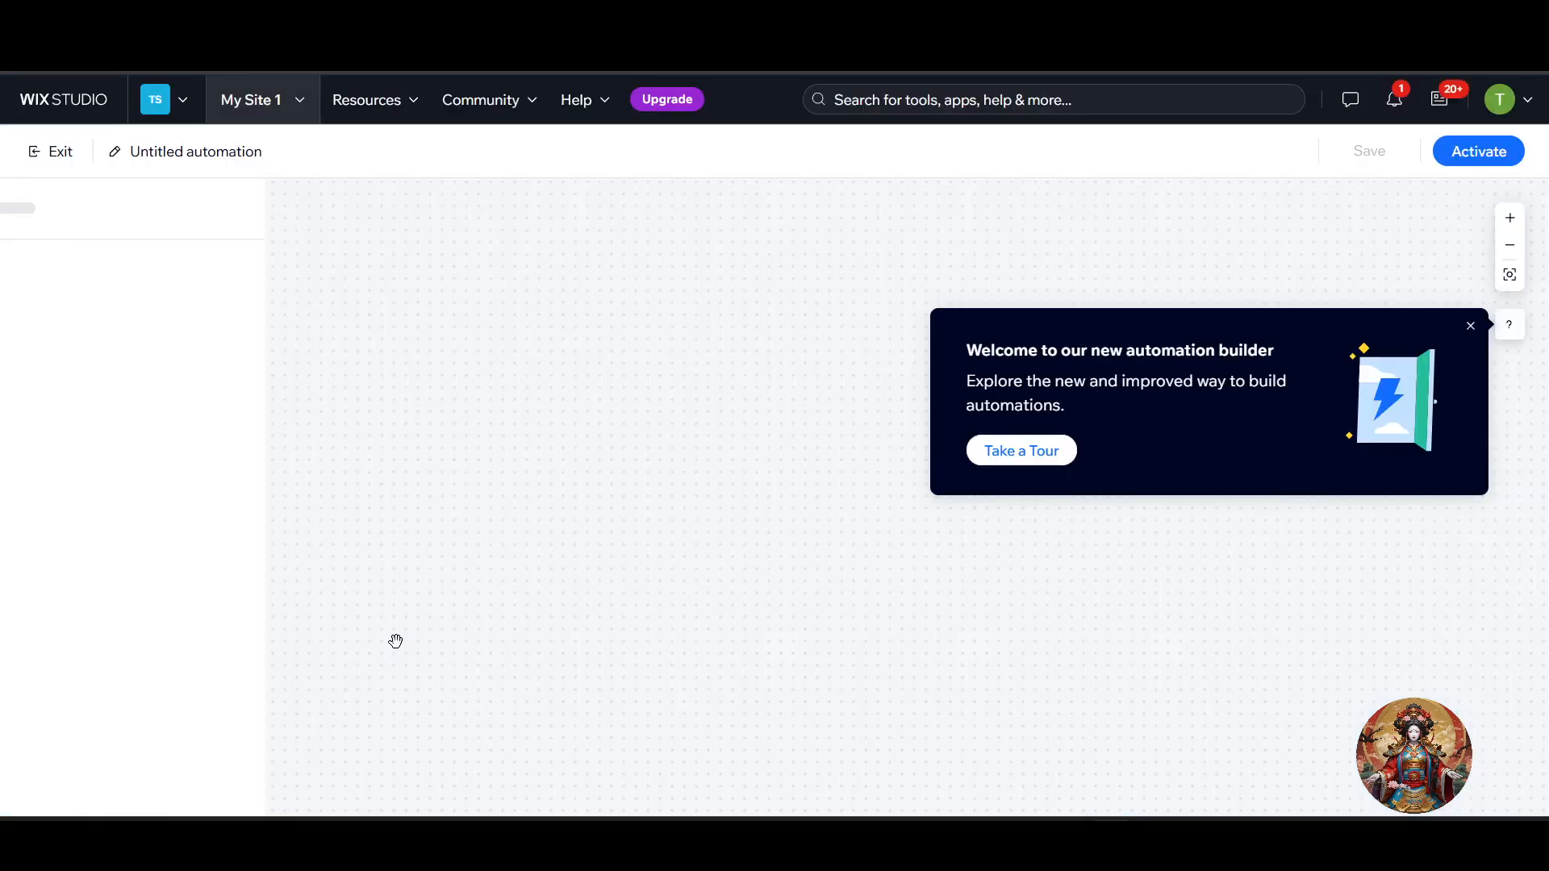
Take the four-page introductory tour of the automation builder through to its end
{"action": "left_click", "coordinate": [1023, 453]}
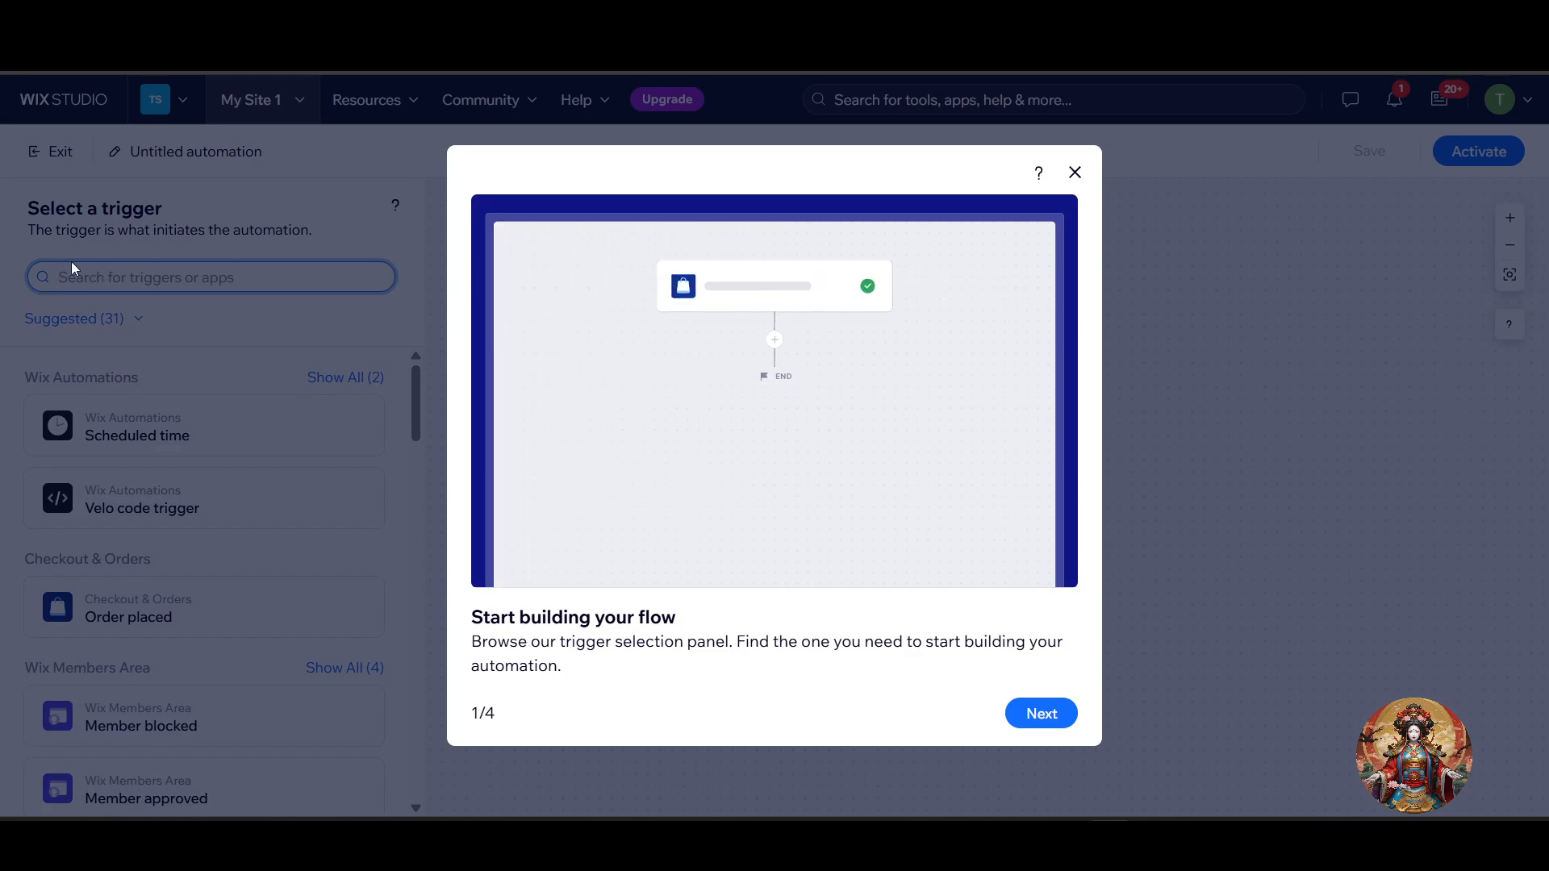
{"action": "left_click", "coordinate": [1041, 714]}
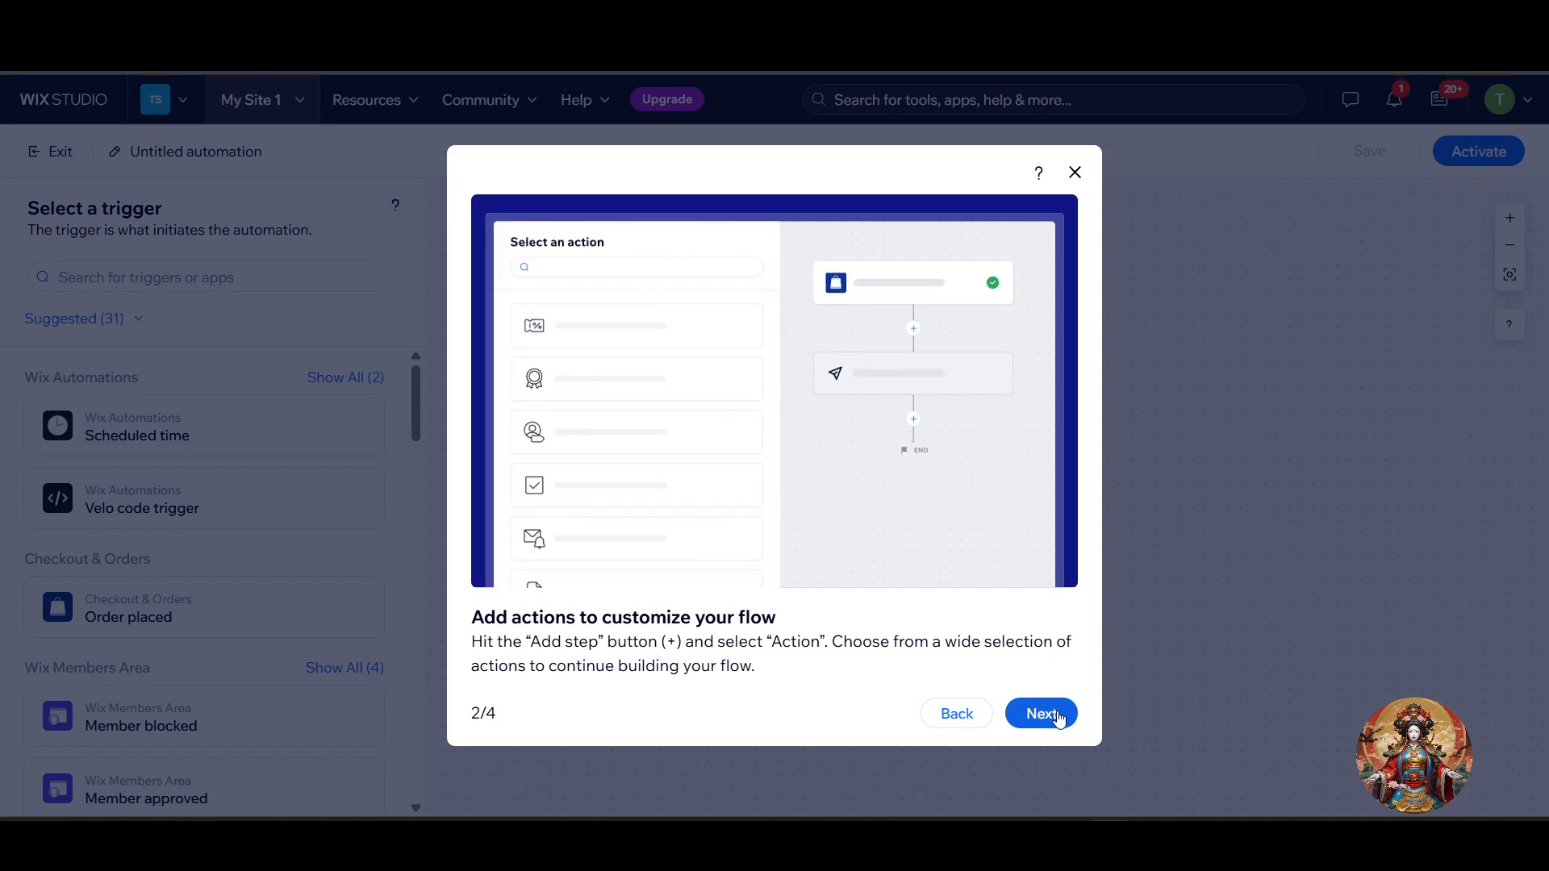
{"action": "left_click", "coordinate": [1057, 717]}
{"action": "left_click", "coordinate": [1058, 716]}
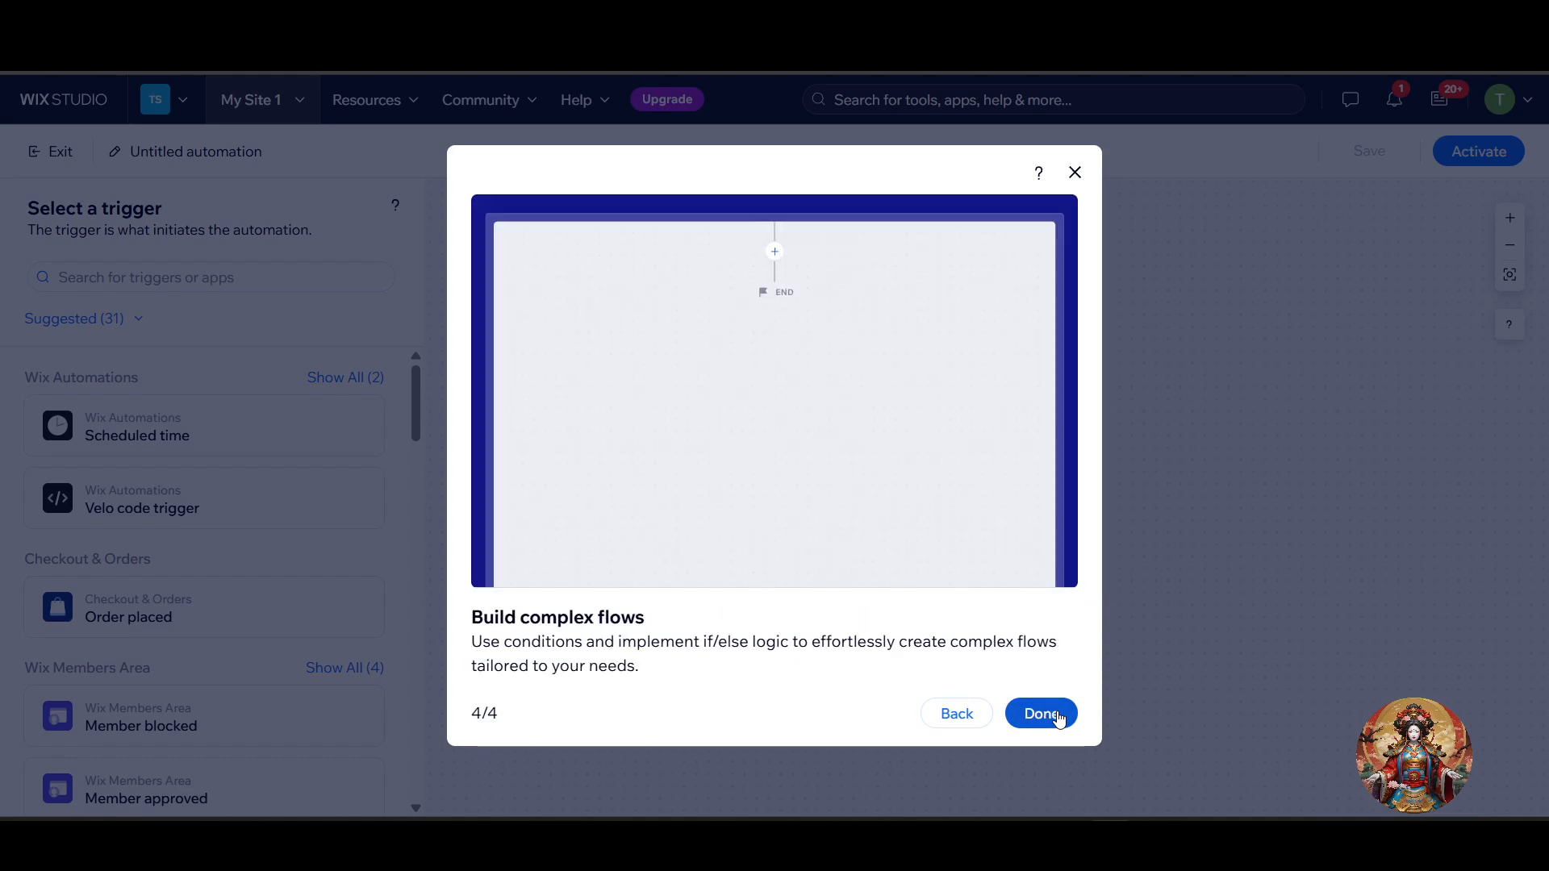
{"action": "left_click", "coordinate": [1058, 715]}
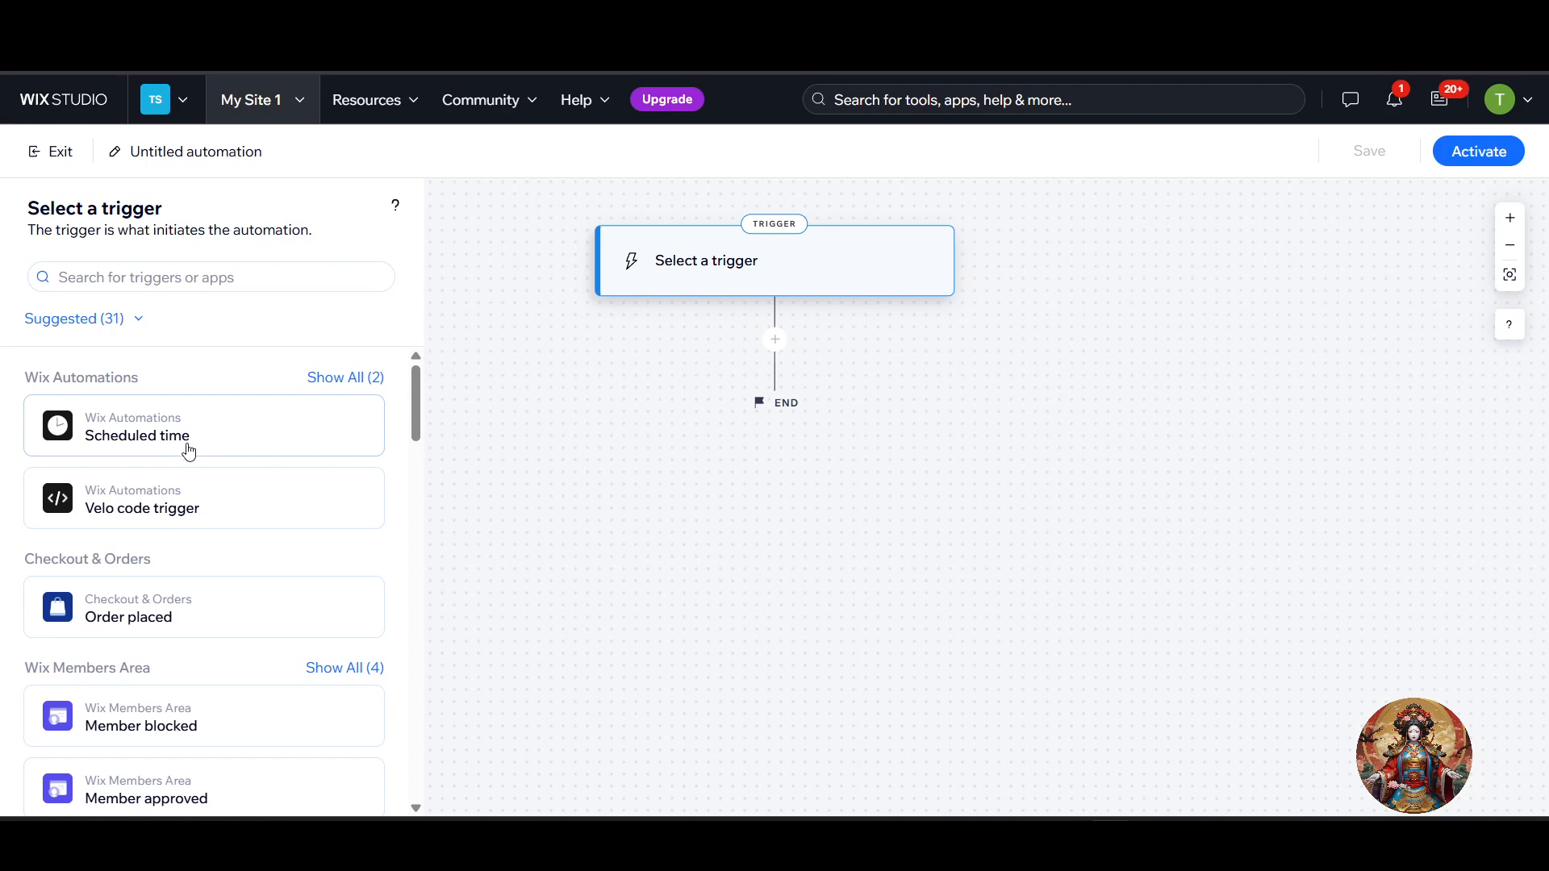
Examine the empty automation flow and browse the suggested triggers available for starting it
{"action": "scroll", "coordinate": [129, 533], "scroll_direction": "down", "scroll_amount": 3}
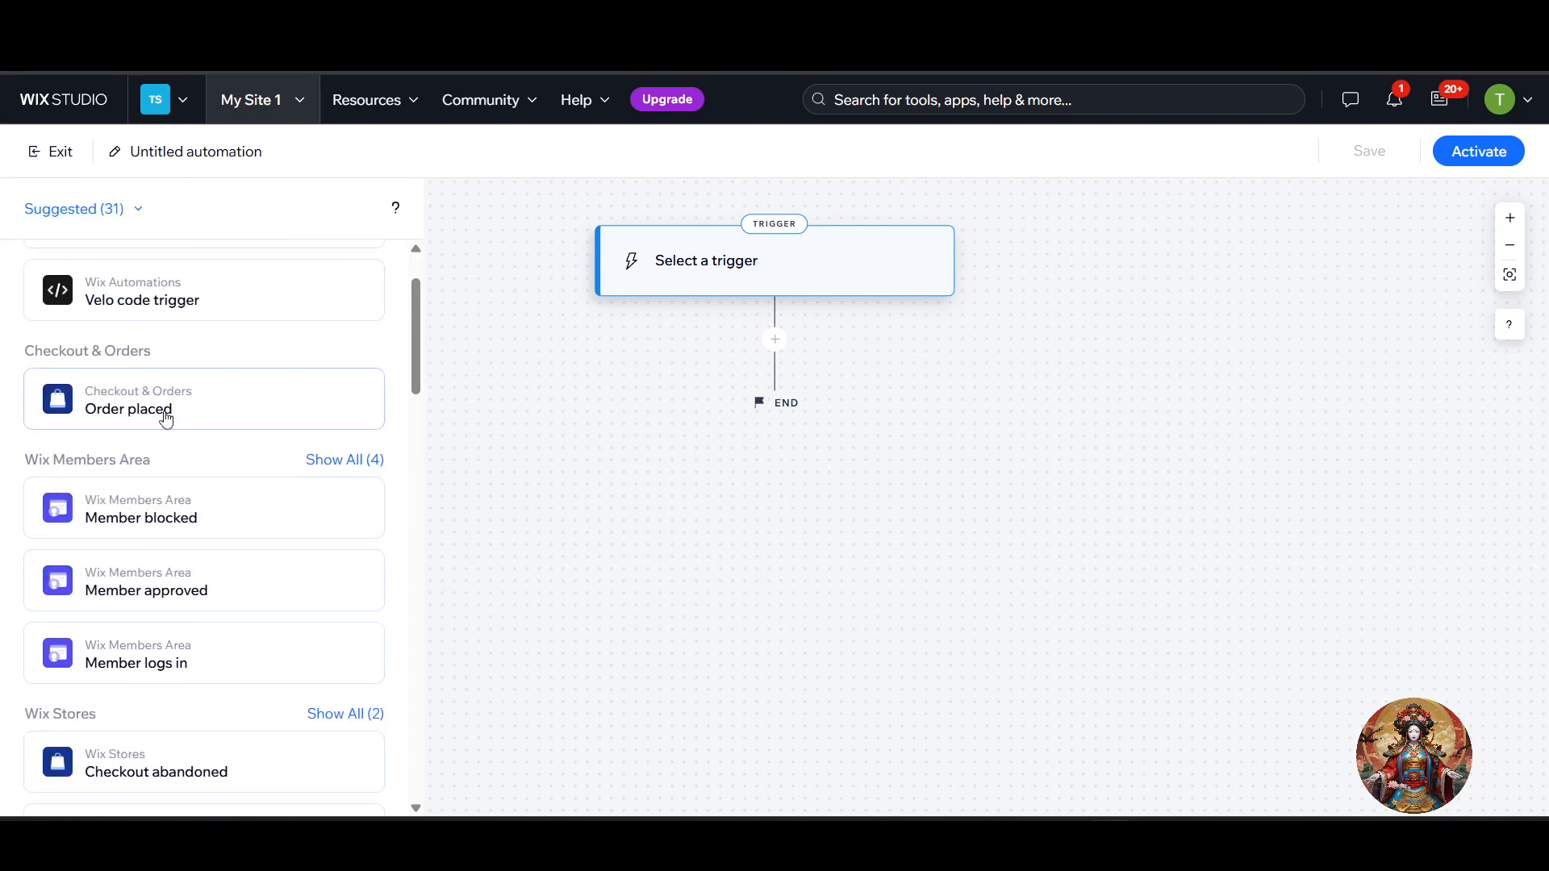
{"action": "scroll", "coordinate": [263, 422], "scroll_direction": "up", "scroll_amount": 3}
{"action": "left_click", "coordinate": [772, 278]}
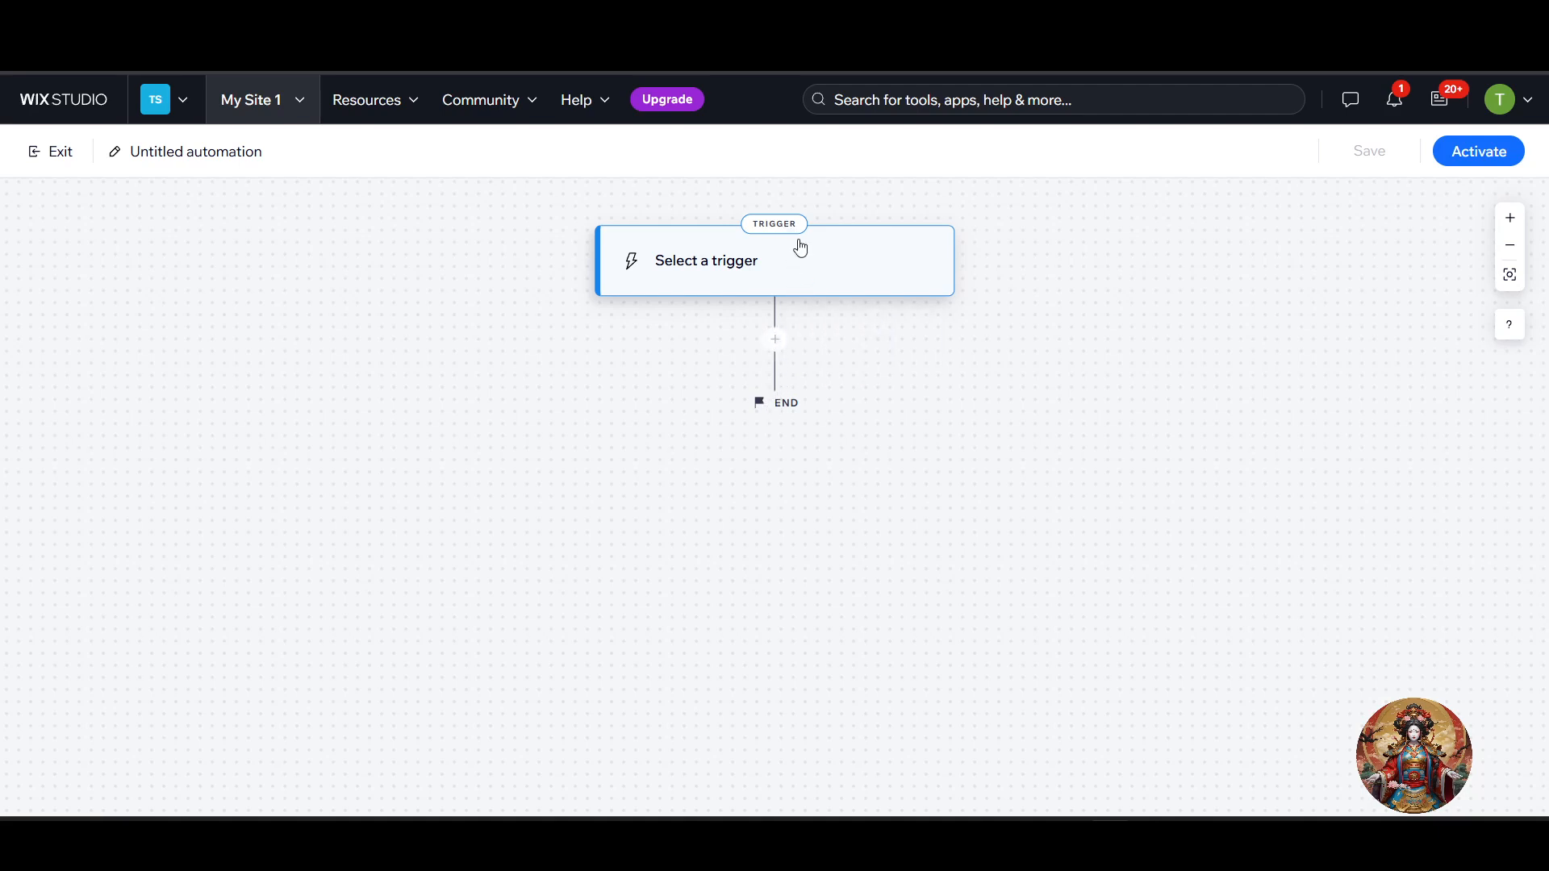
{"action": "left_click_drag", "start_coordinate": [678, 324], "coordinate": [674, 324]}
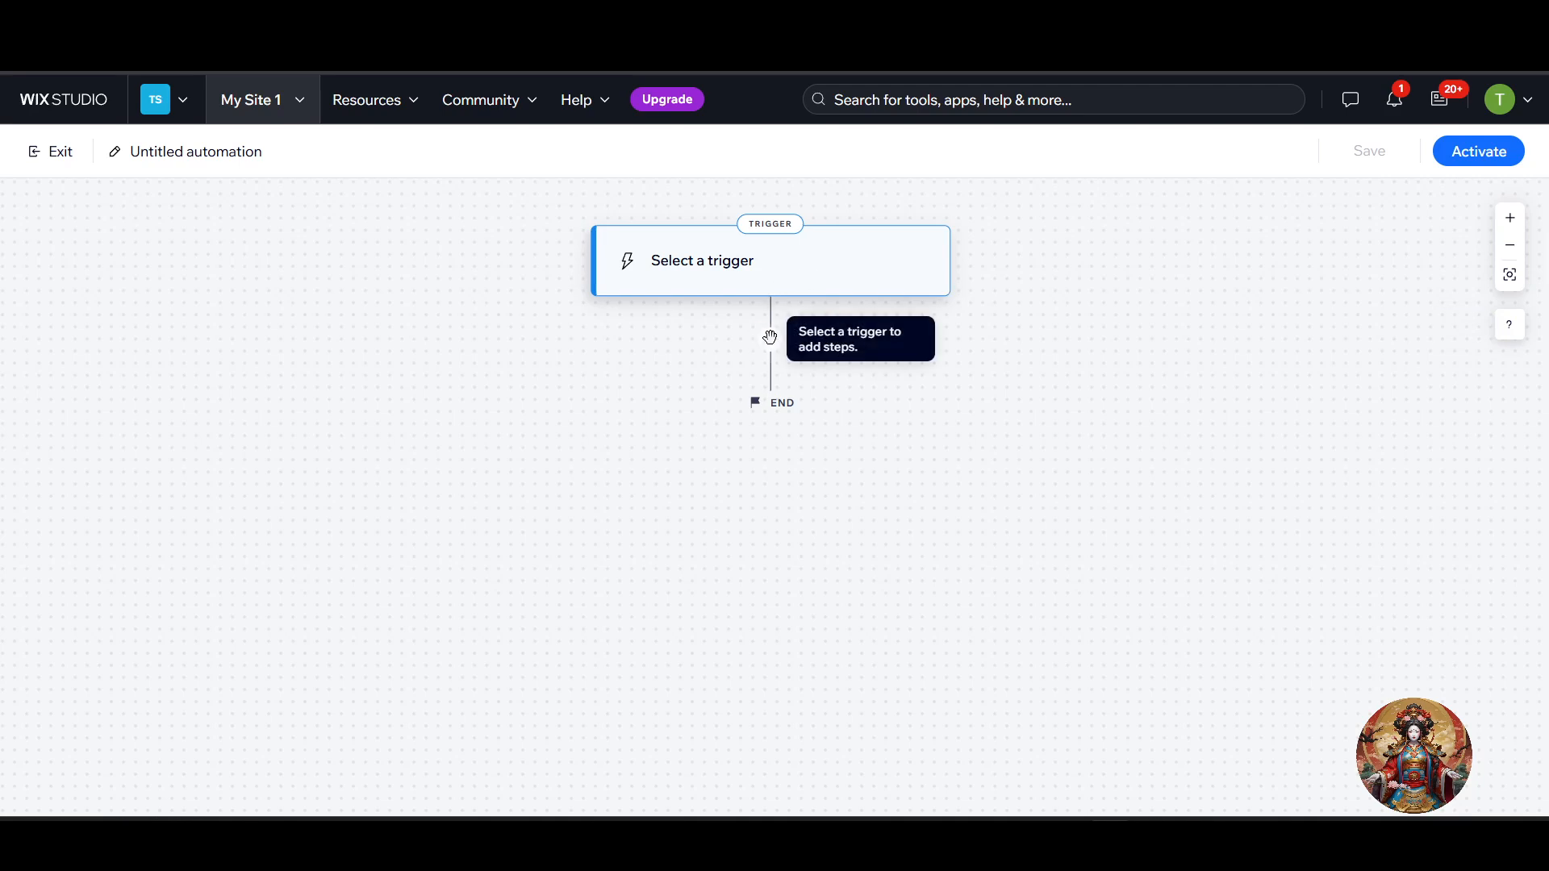
{"action": "left_click", "coordinate": [770, 338]}
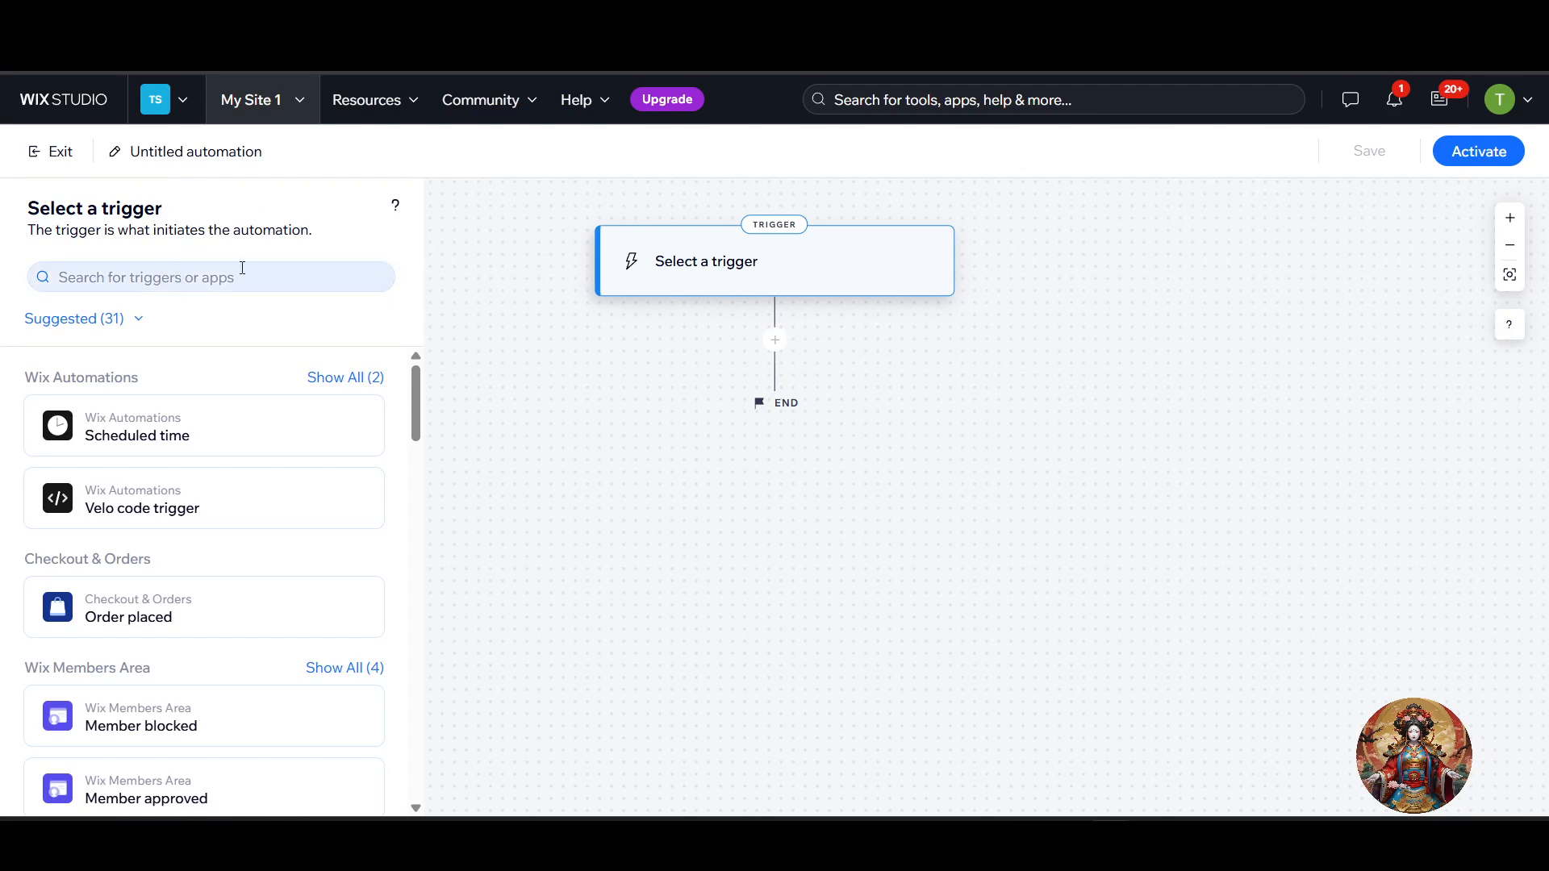
{"action": "scroll", "coordinate": [205, 484], "scroll_direction": "down", "scroll_amount": 4}
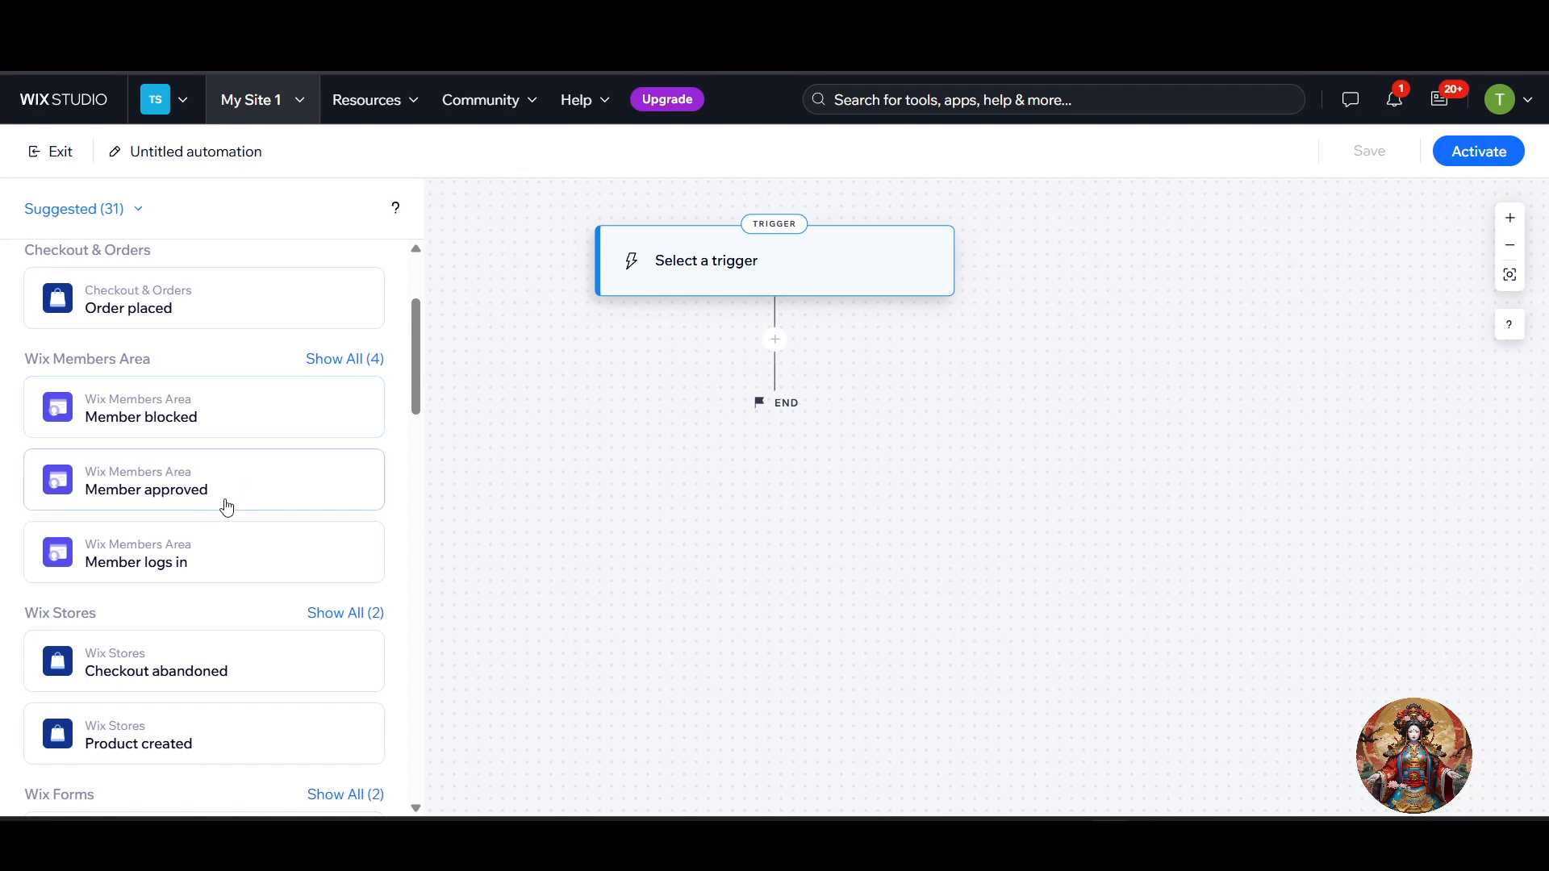
{"action": "scroll", "coordinate": [207, 578], "scroll_direction": "down", "scroll_amount": 2}
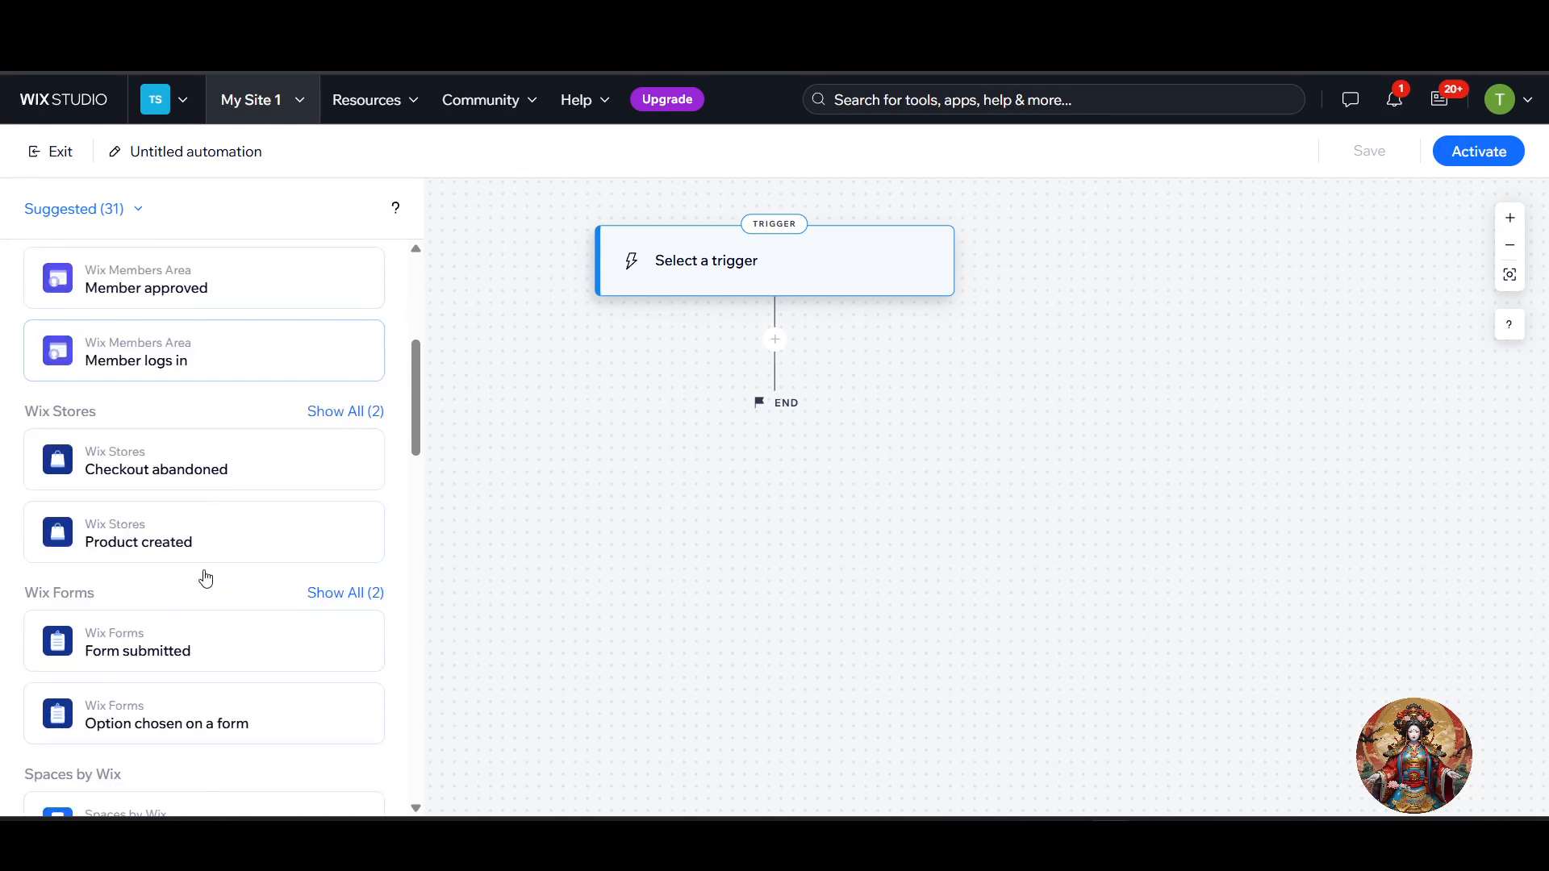
{"action": "scroll", "coordinate": [208, 578], "scroll_direction": "up", "scroll_amount": 5}
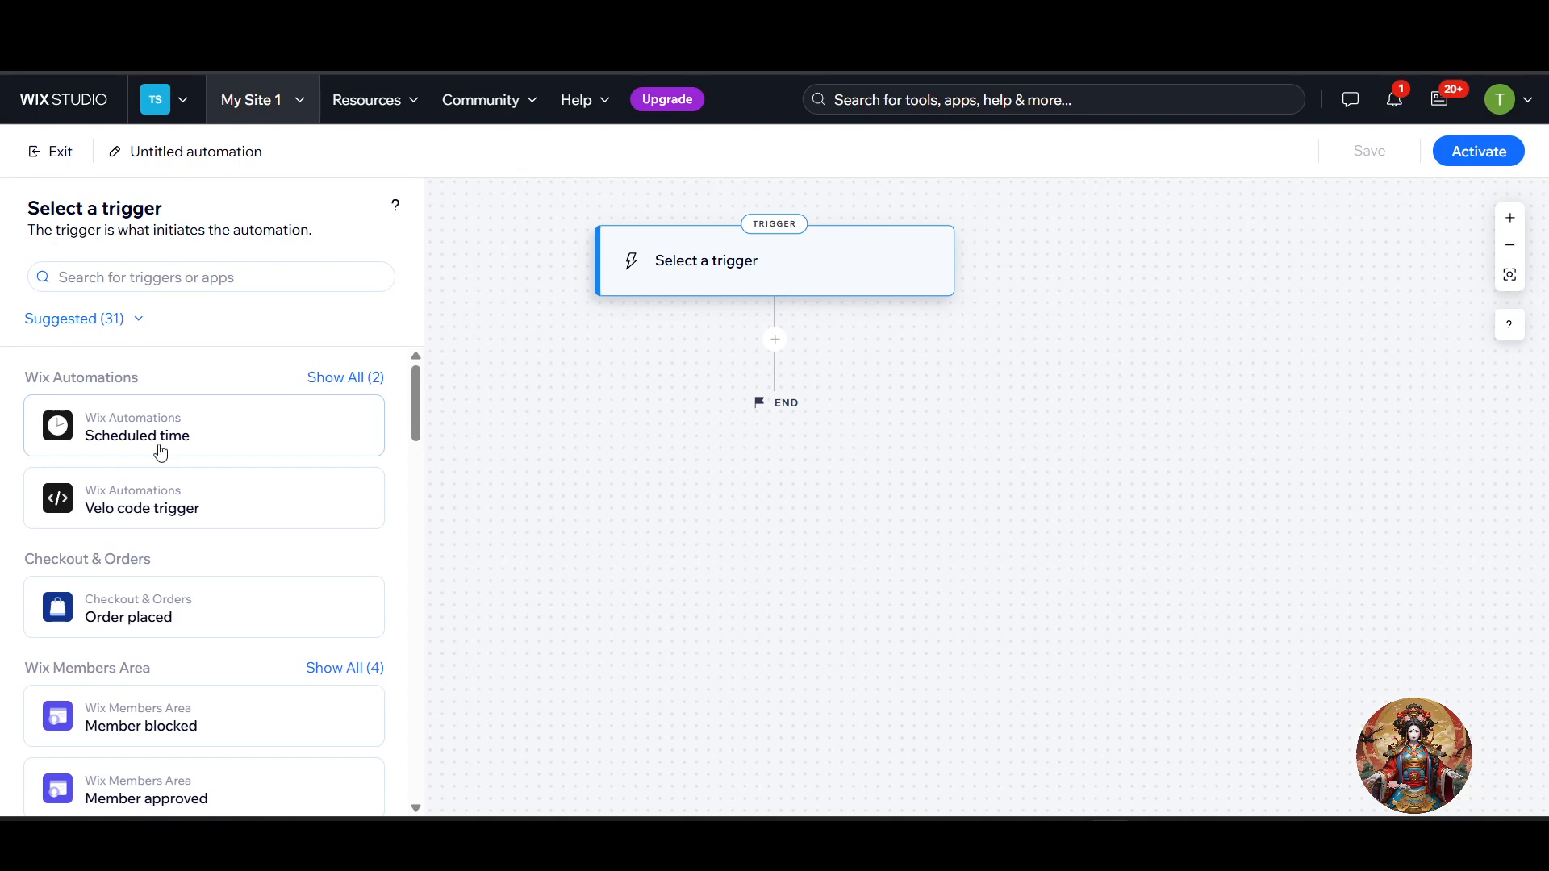
Add the Scheduled time trigger with a 1:00 PM start time, repeating every week
{"action": "left_click", "coordinate": [179, 422]}
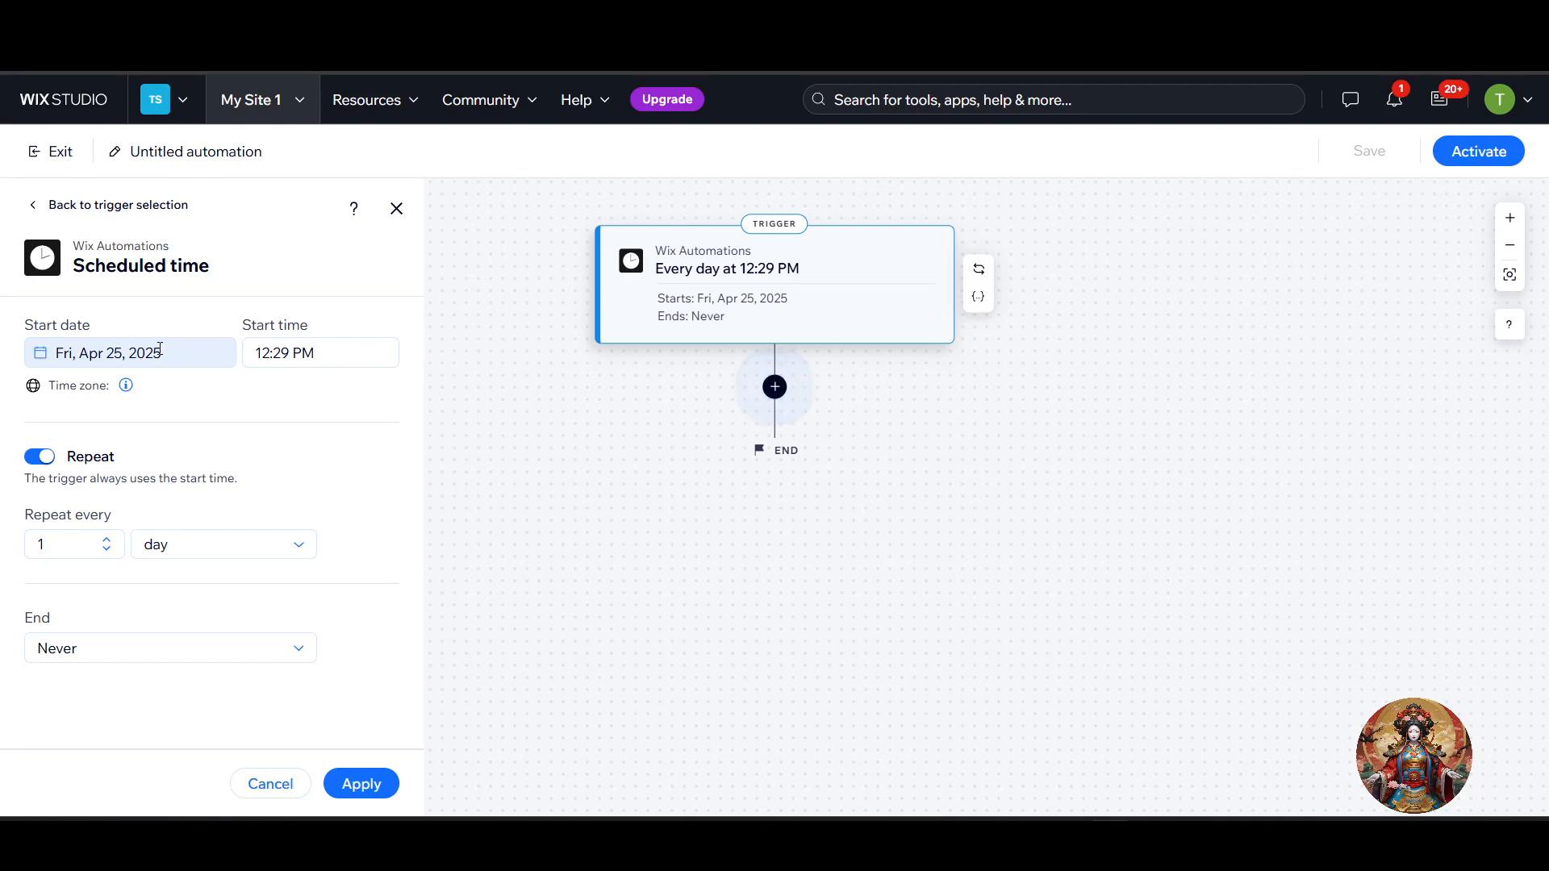
{"action": "left_click", "coordinate": [270, 355]}
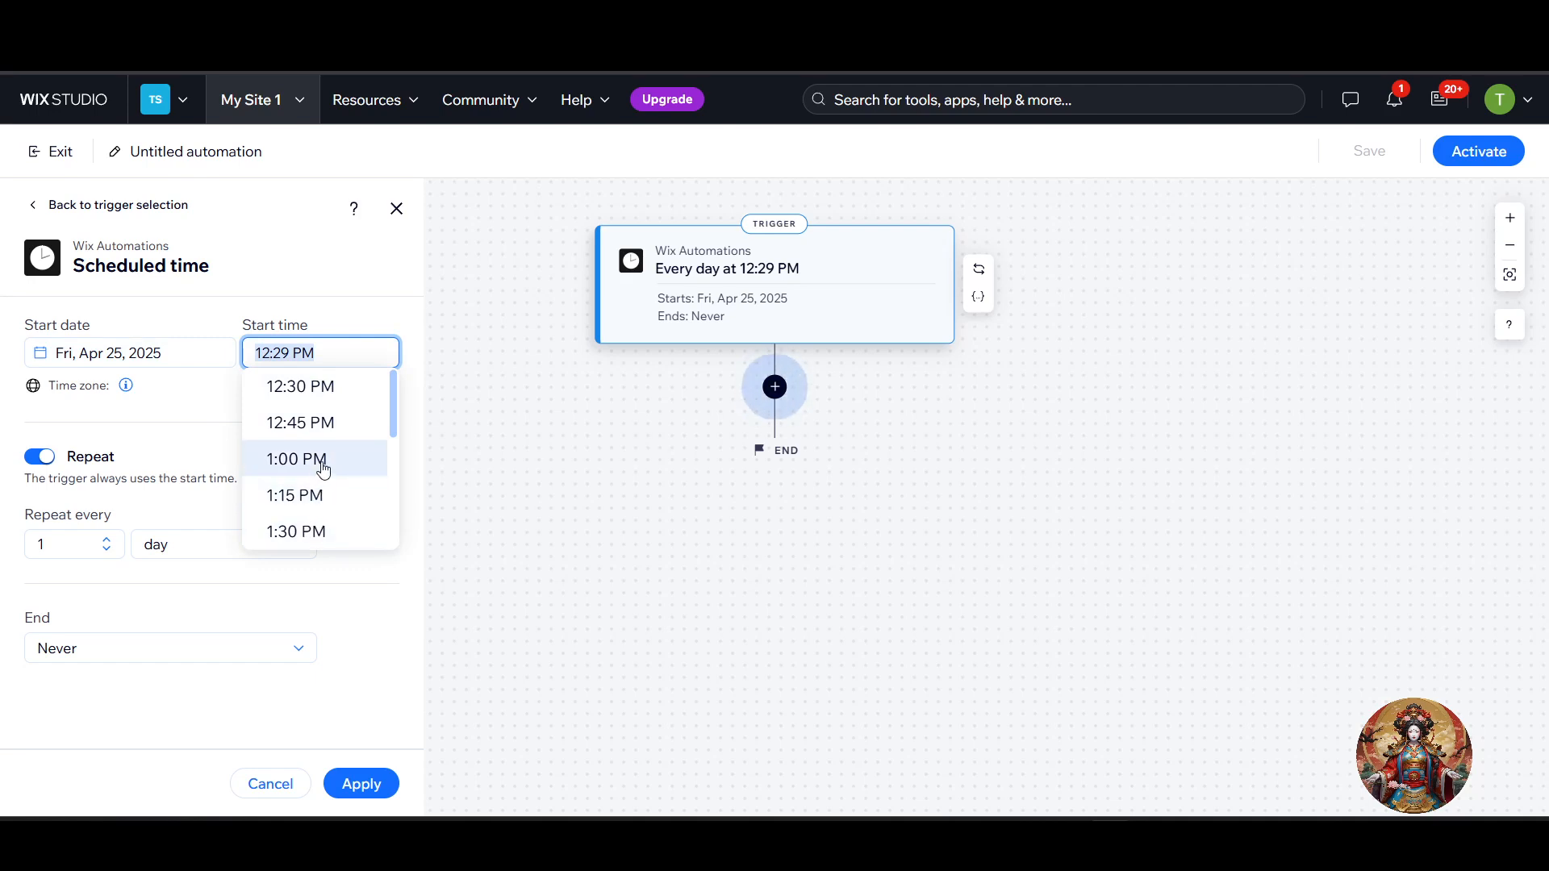
{"action": "left_click", "coordinate": [323, 467]}
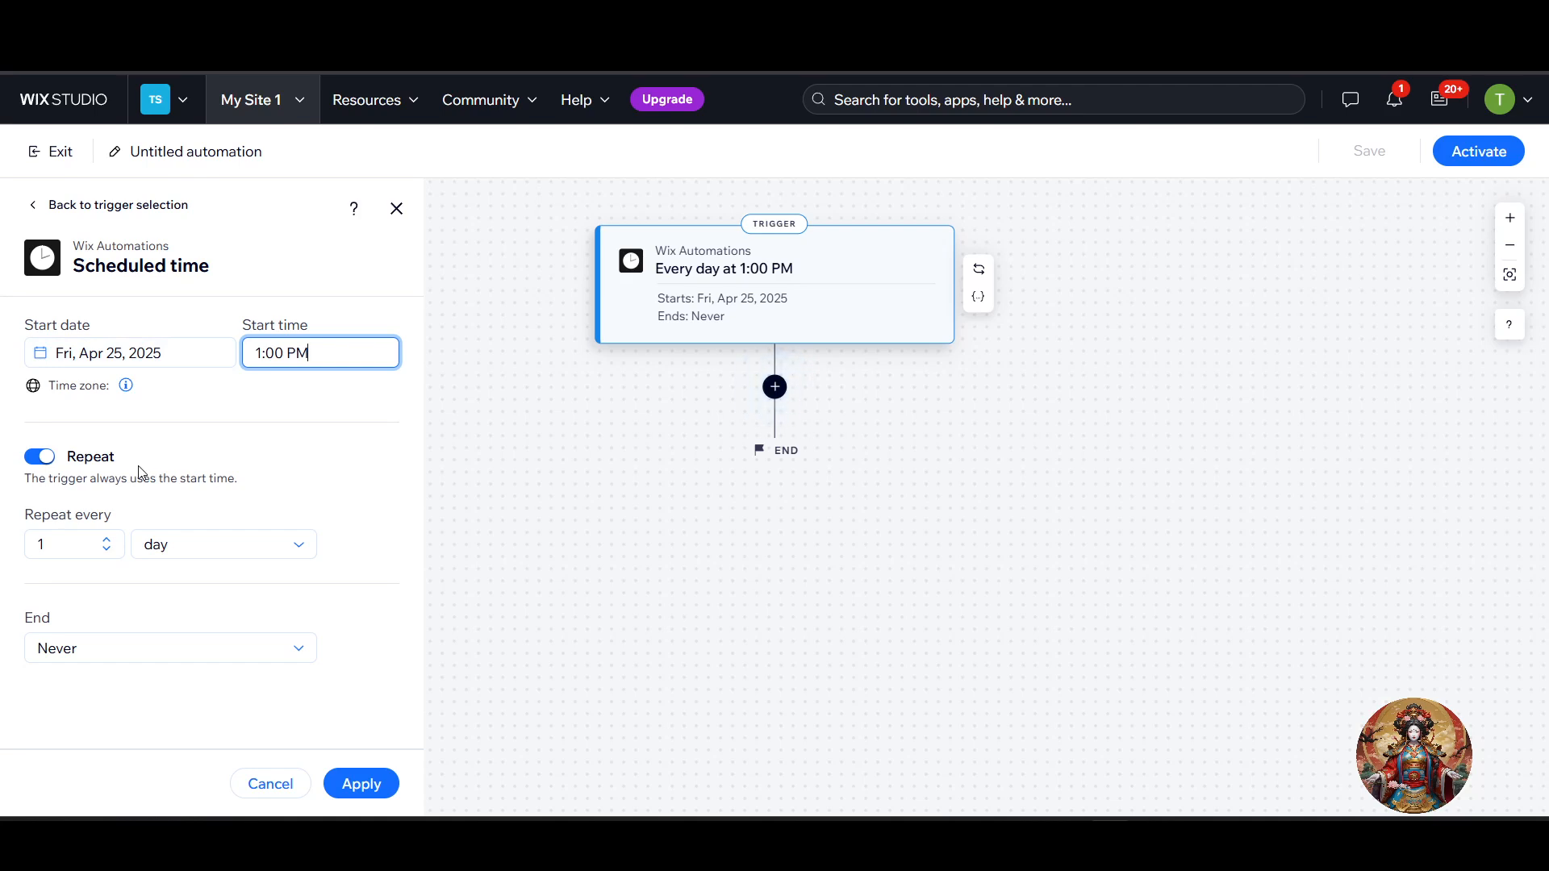
{"action": "left_click", "coordinate": [229, 545]}
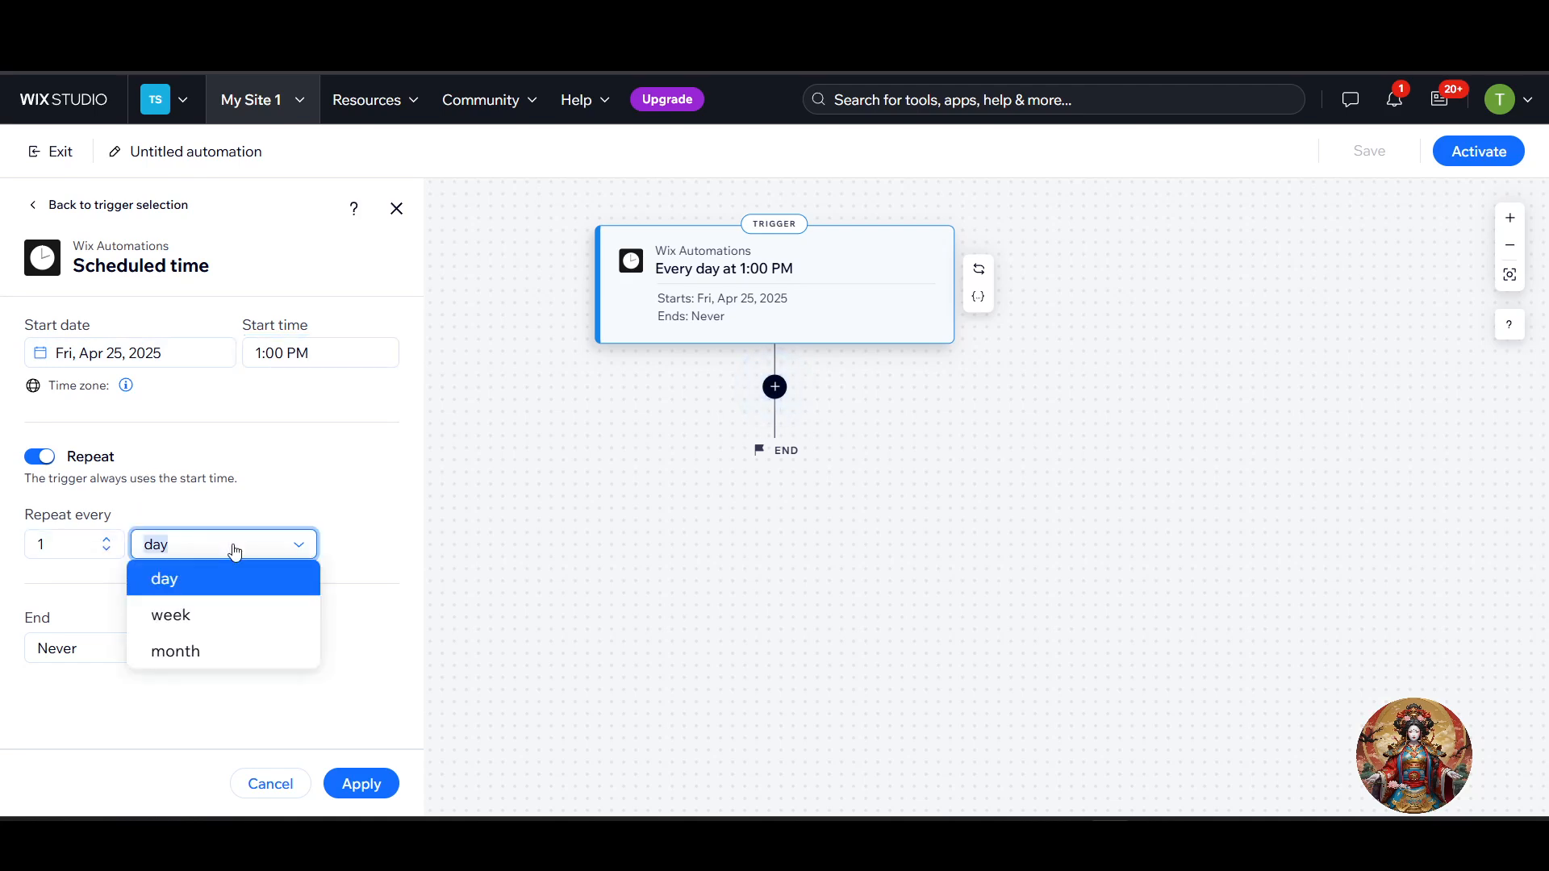
{"action": "left_click", "coordinate": [184, 618]}
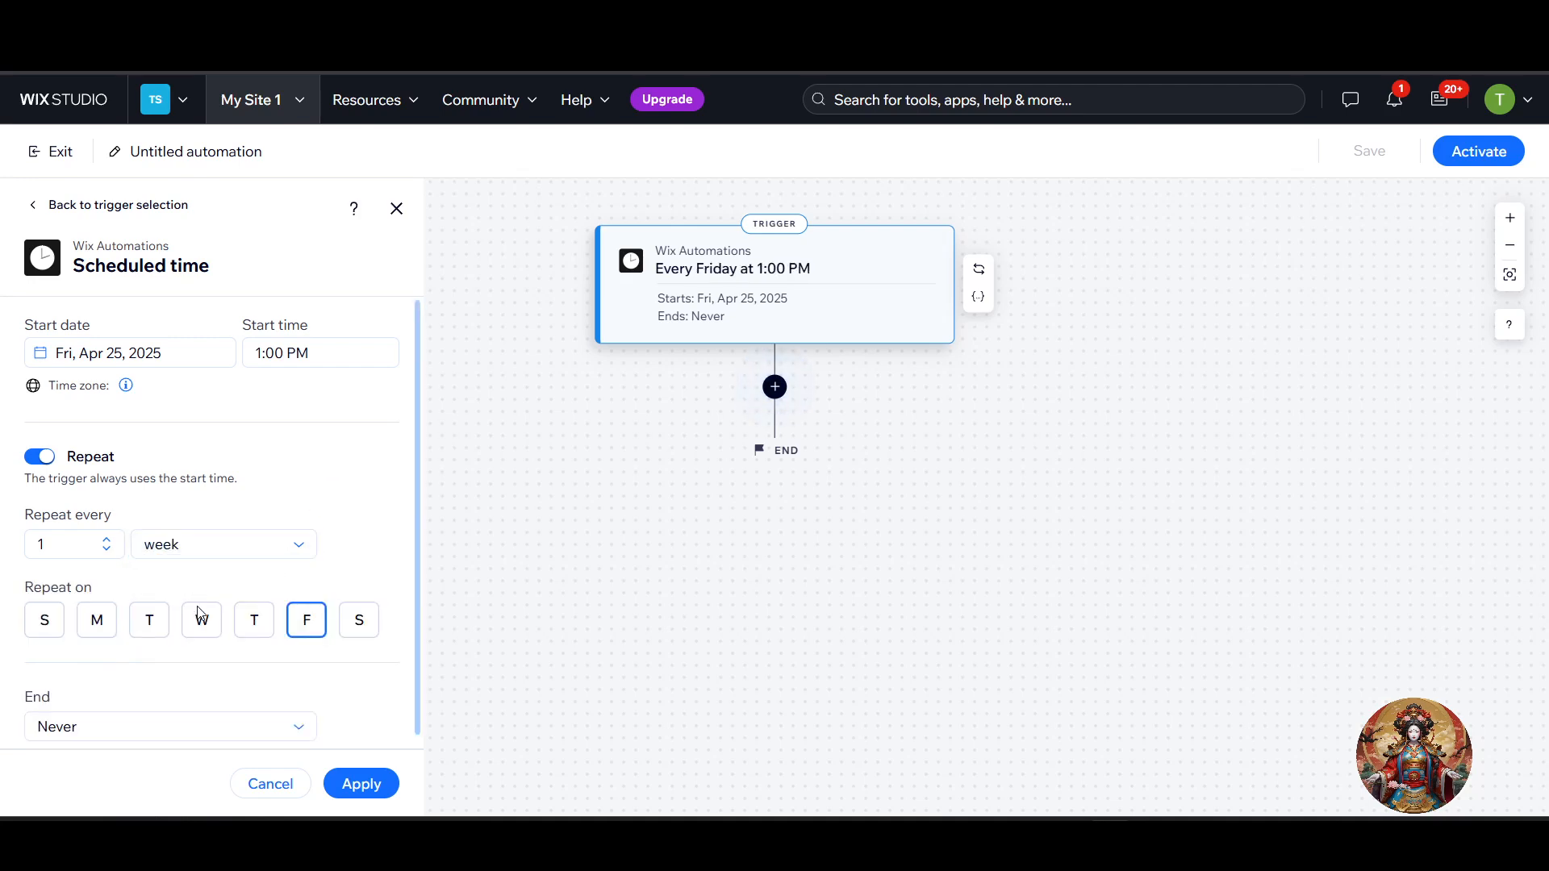
{"action": "scroll", "coordinate": [266, 642], "scroll_direction": "down", "scroll_amount": 1}
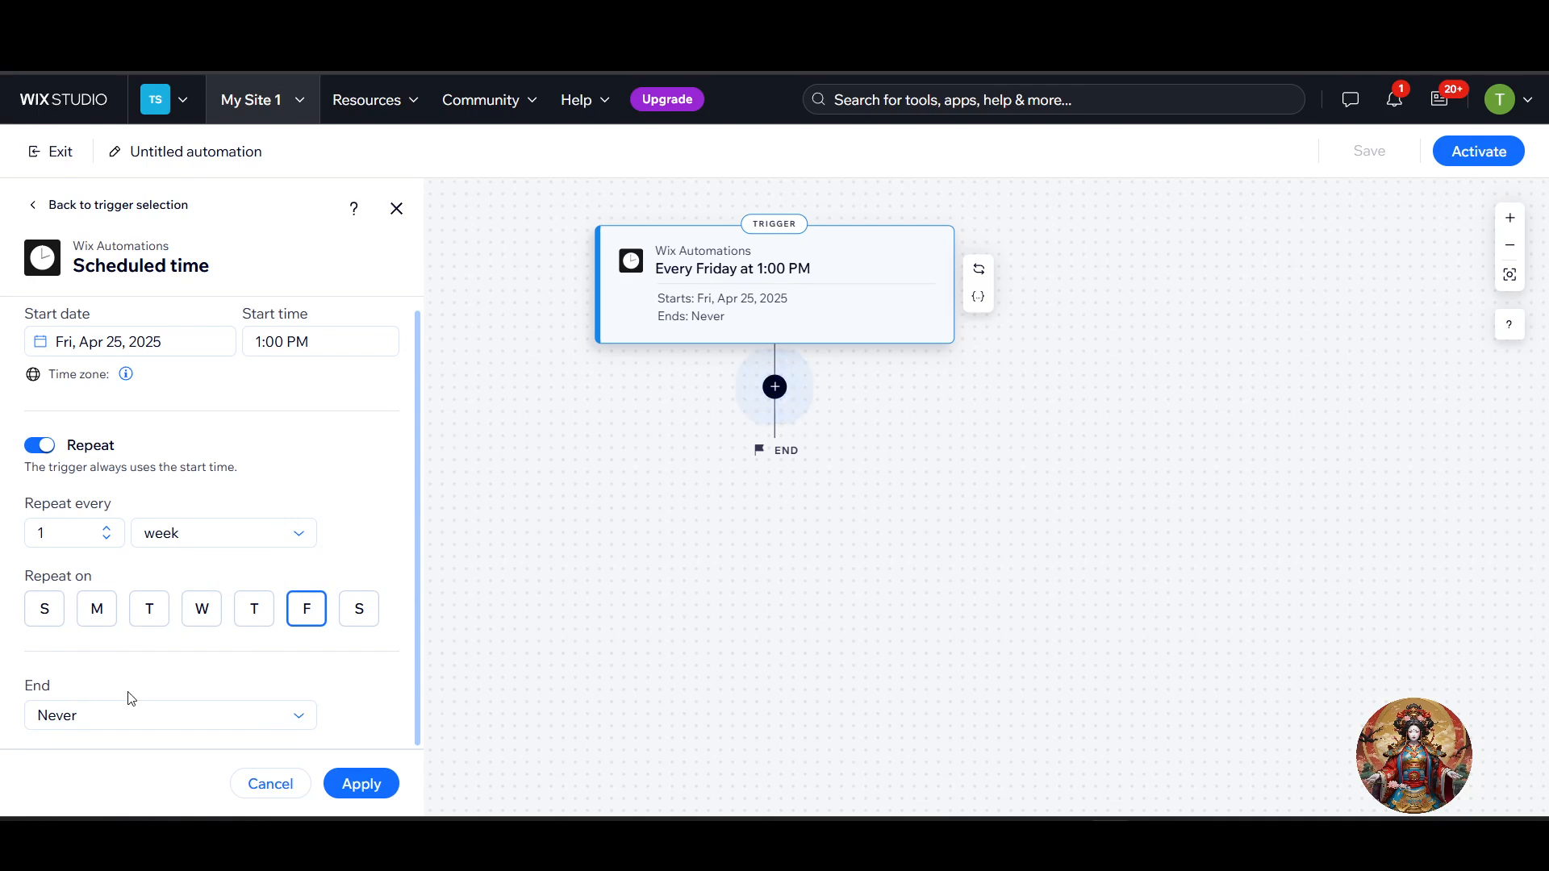
{"action": "left_click", "coordinate": [144, 722]}
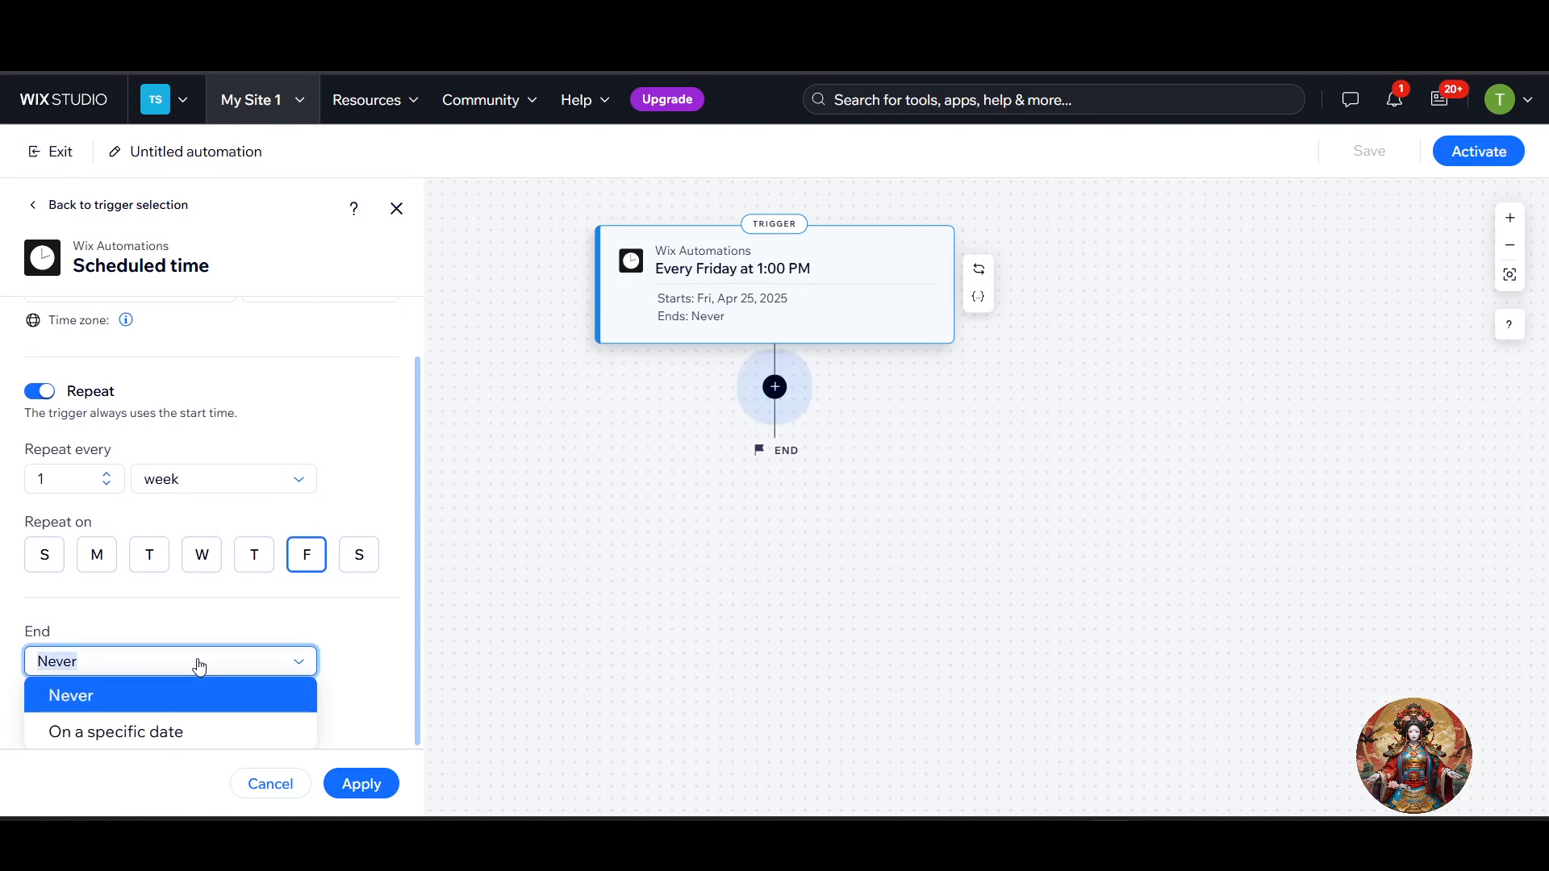
{"action": "left_click", "coordinate": [134, 731]}
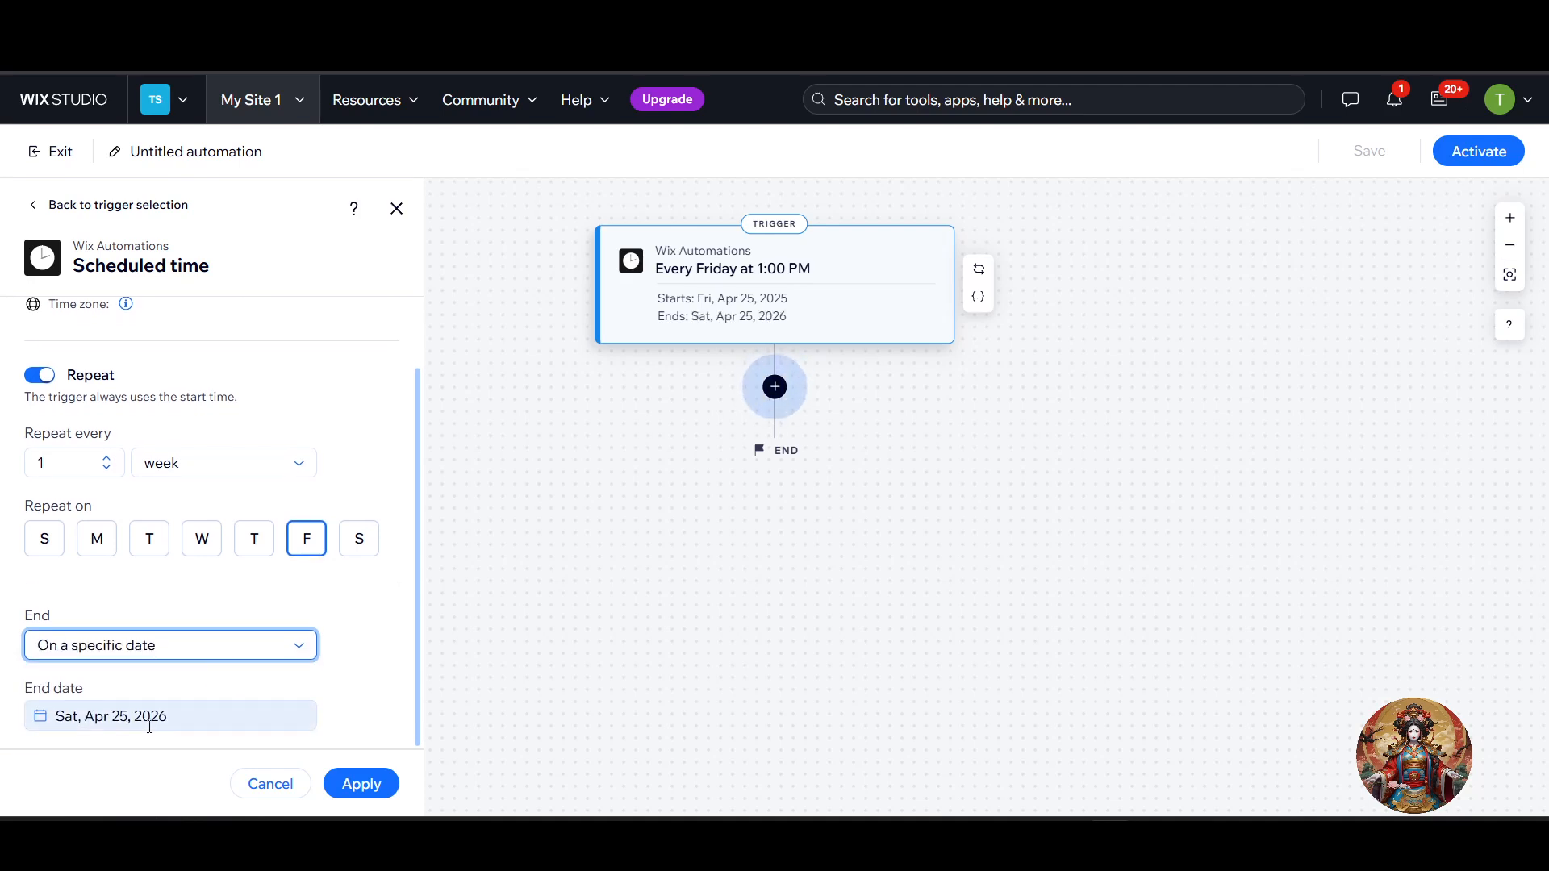
{"action": "left_click", "coordinate": [221, 646]}
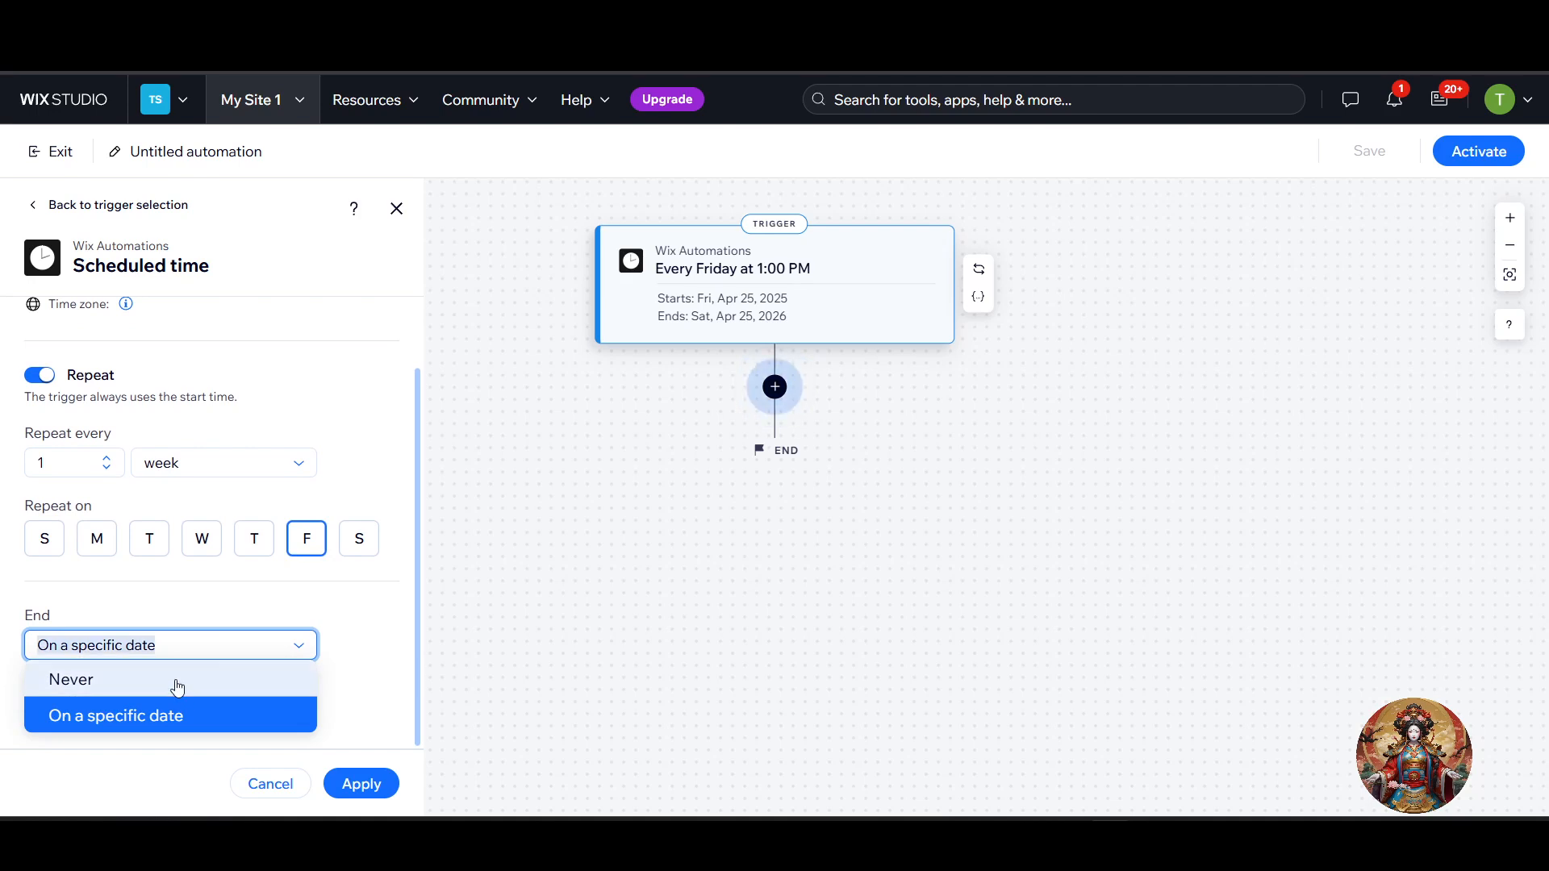
{"action": "left_click", "coordinate": [177, 688]}
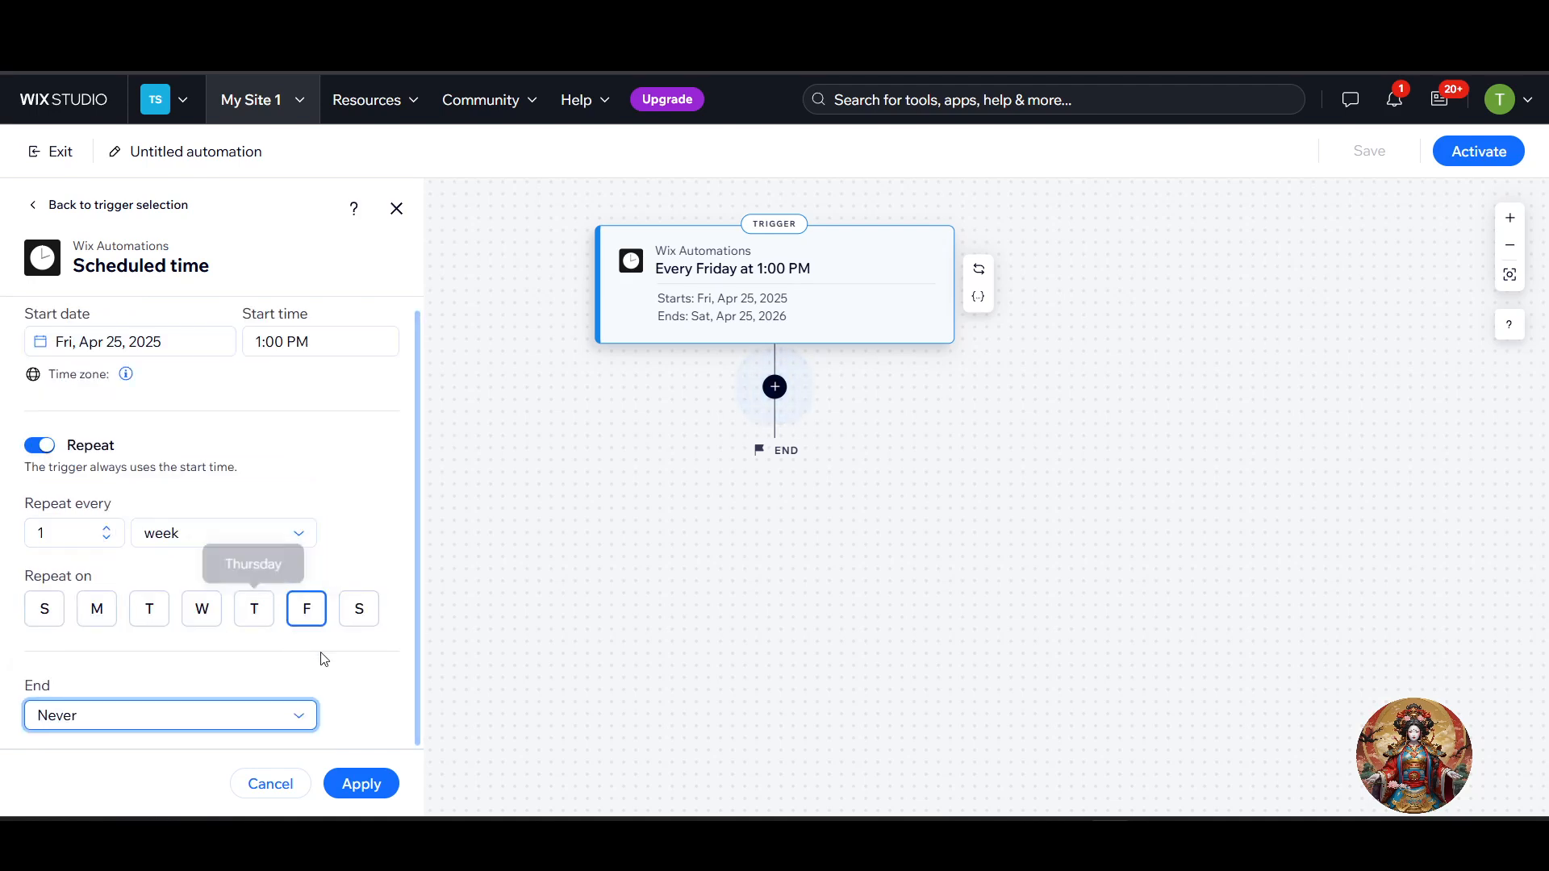
Apply the weekly schedule with no end date and add a Send an email action after the trigger
{"action": "left_click", "coordinate": [361, 784]}
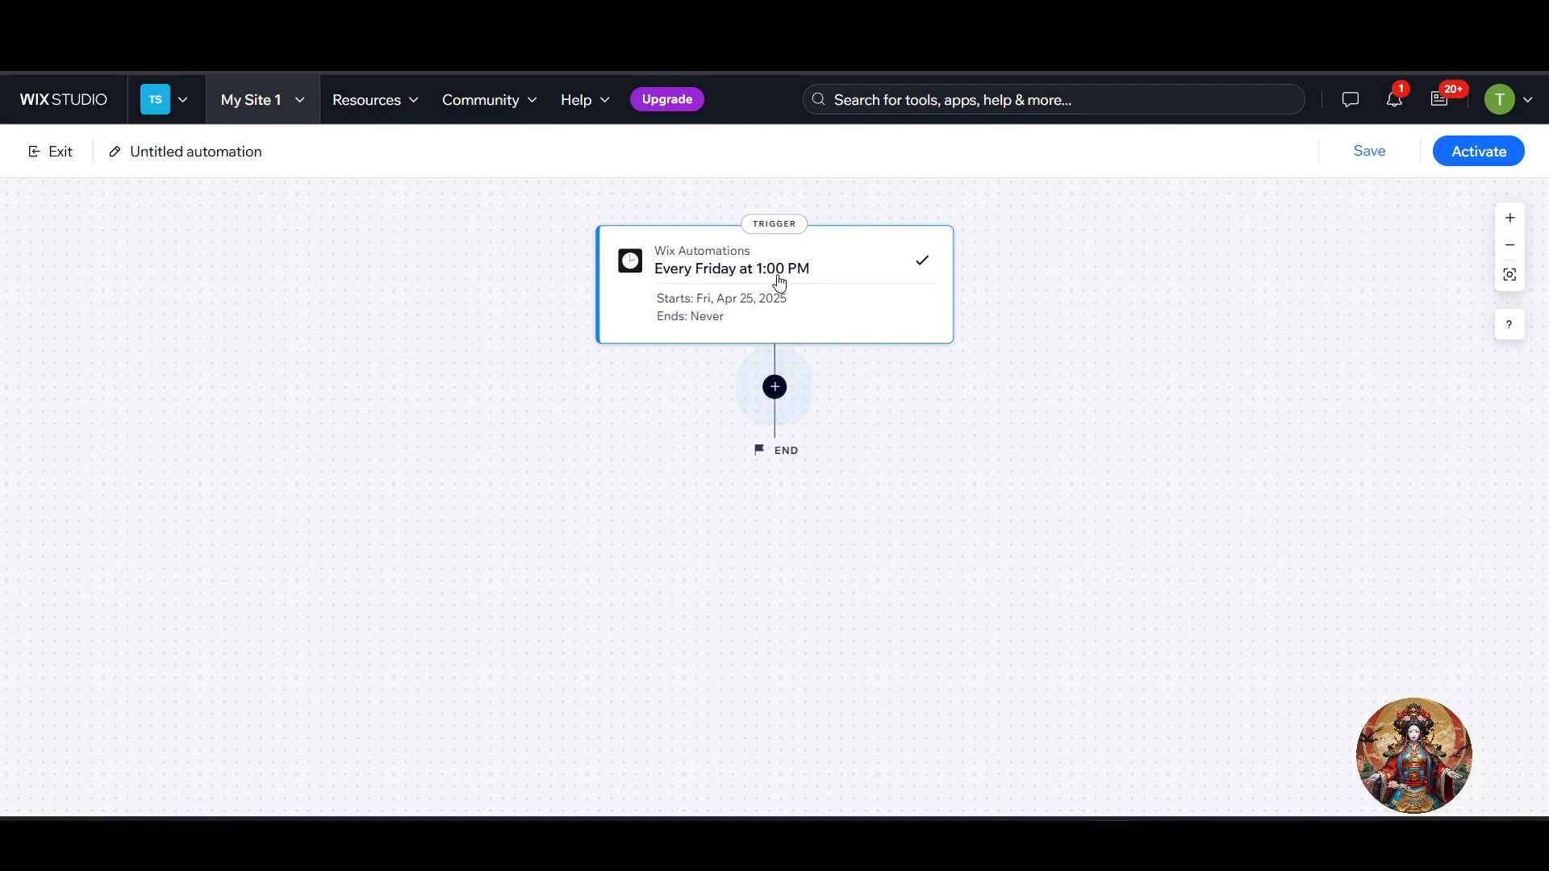
{"action": "left_click", "coordinate": [774, 389]}
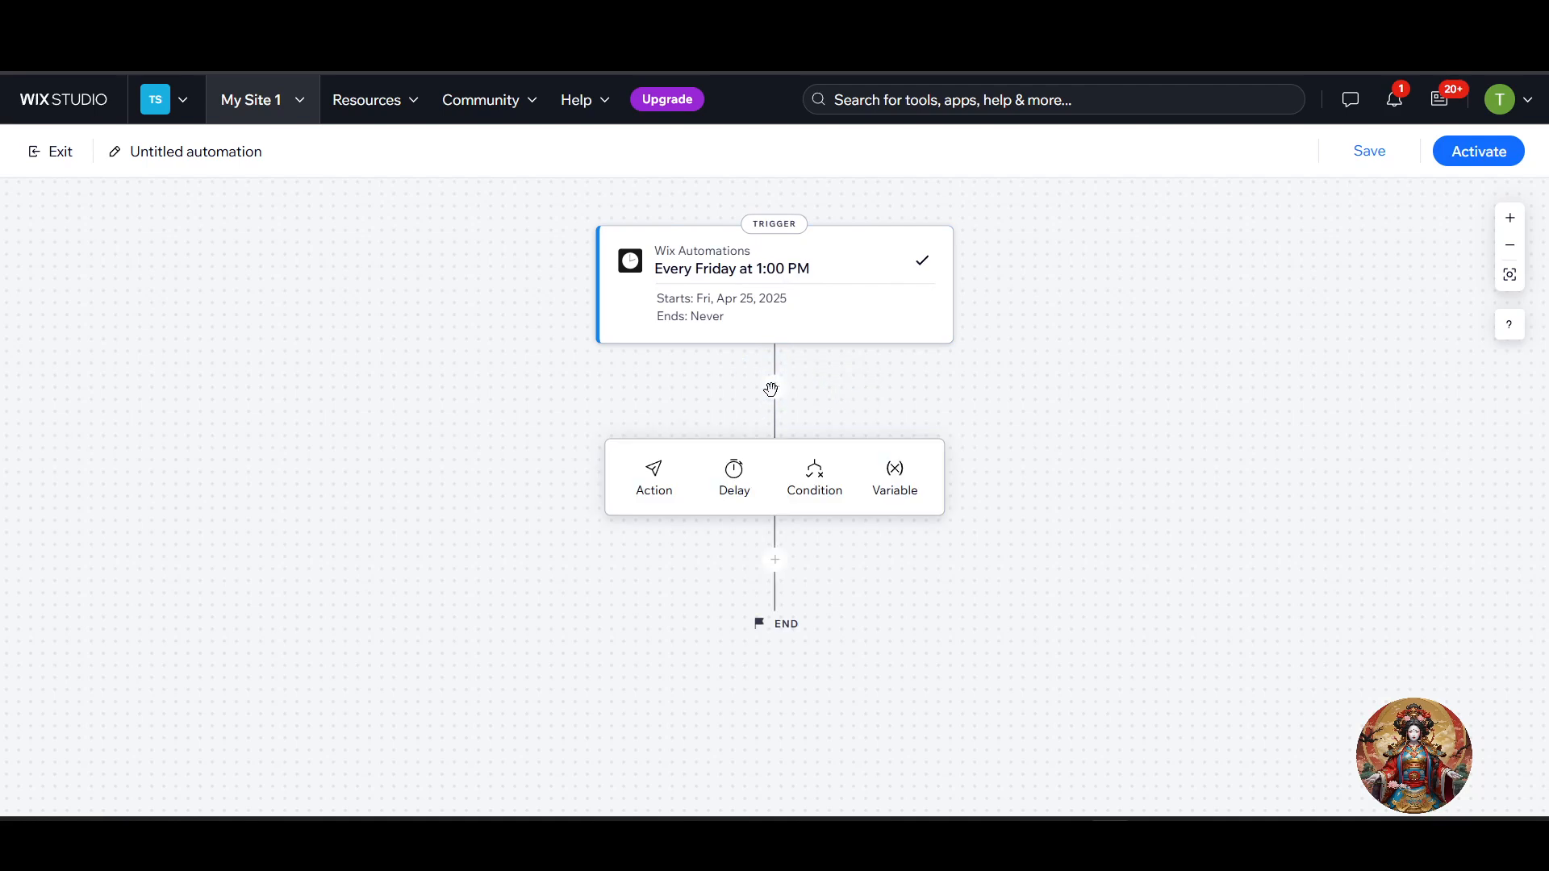
{"action": "left_click", "coordinate": [665, 492]}
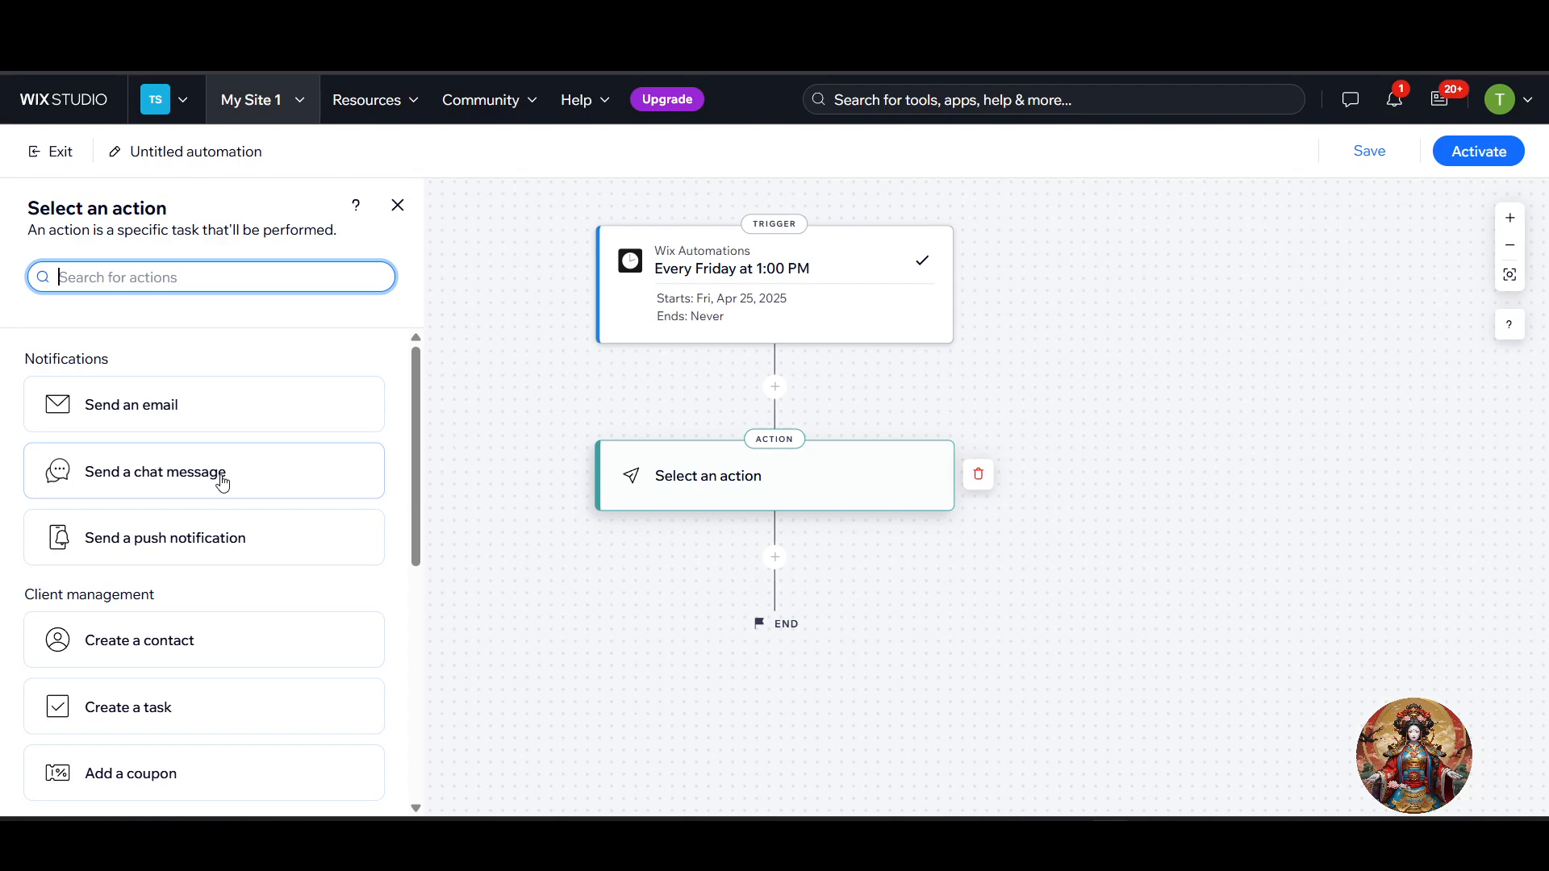
{"action": "scroll", "coordinate": [258, 537], "scroll_direction": "down", "scroll_amount": 2}
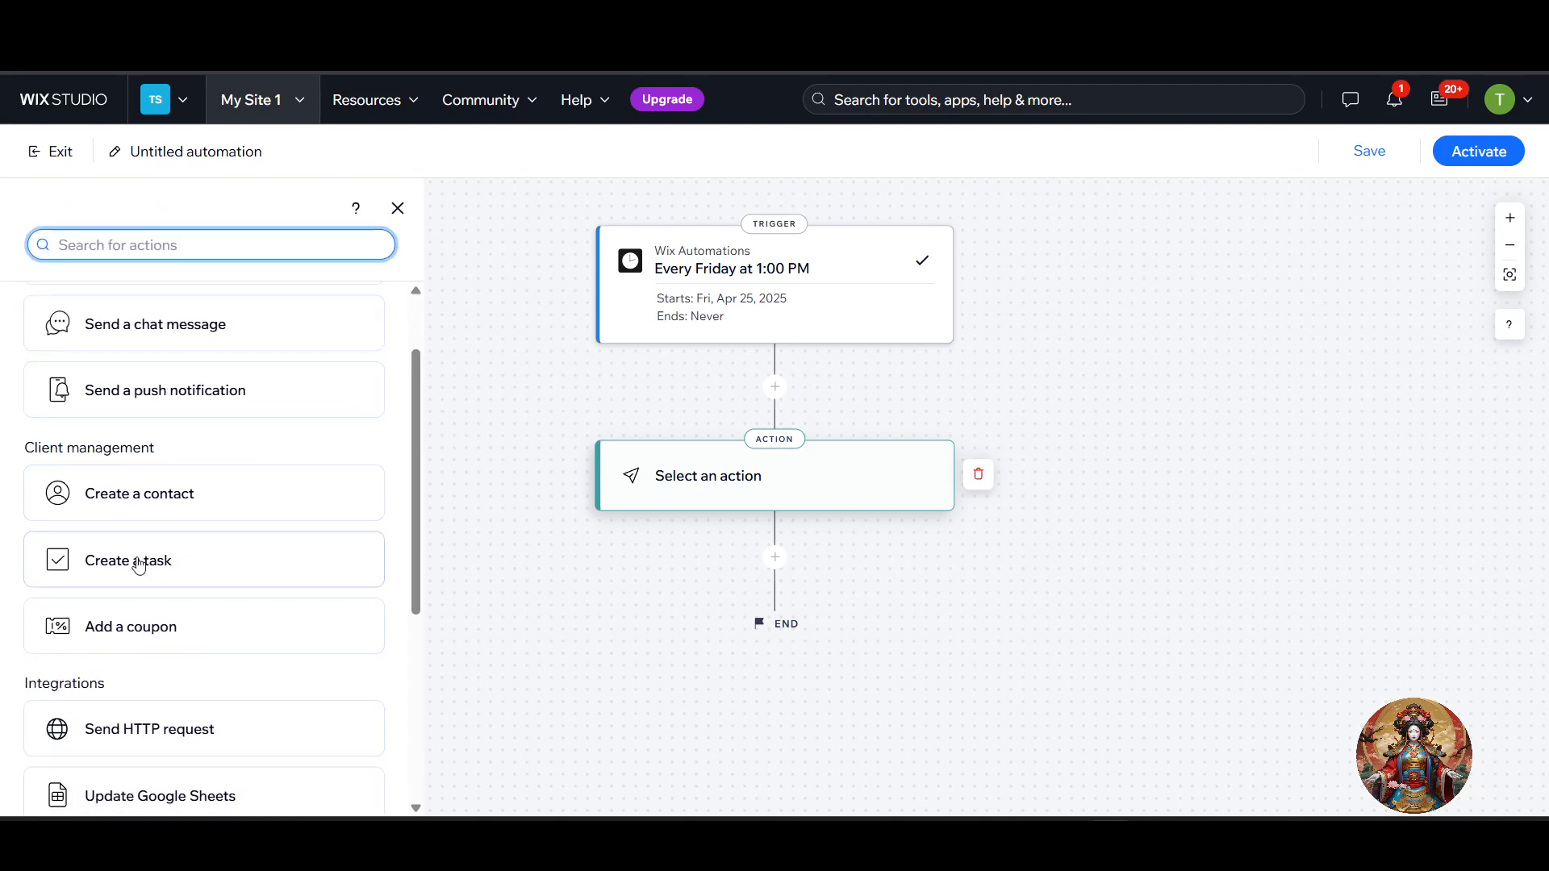
{"action": "scroll", "coordinate": [167, 573], "scroll_direction": "down", "scroll_amount": 4}
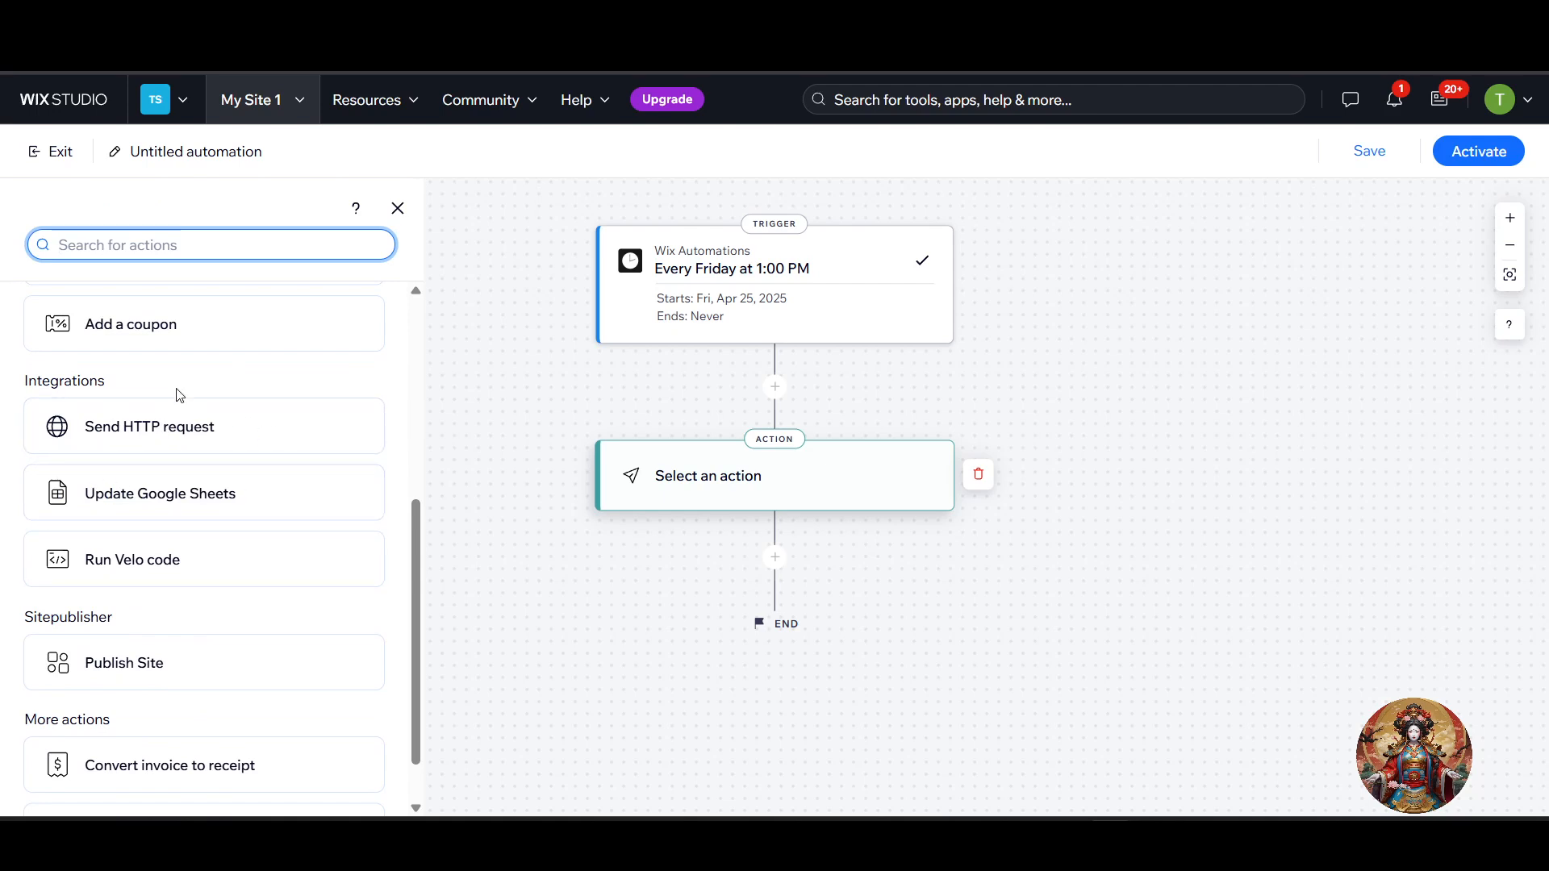
{"action": "scroll", "coordinate": [194, 539], "scroll_direction": "down", "scroll_amount": 1}
{"action": "scroll", "coordinate": [201, 542], "scroll_direction": "up", "scroll_amount": 5}
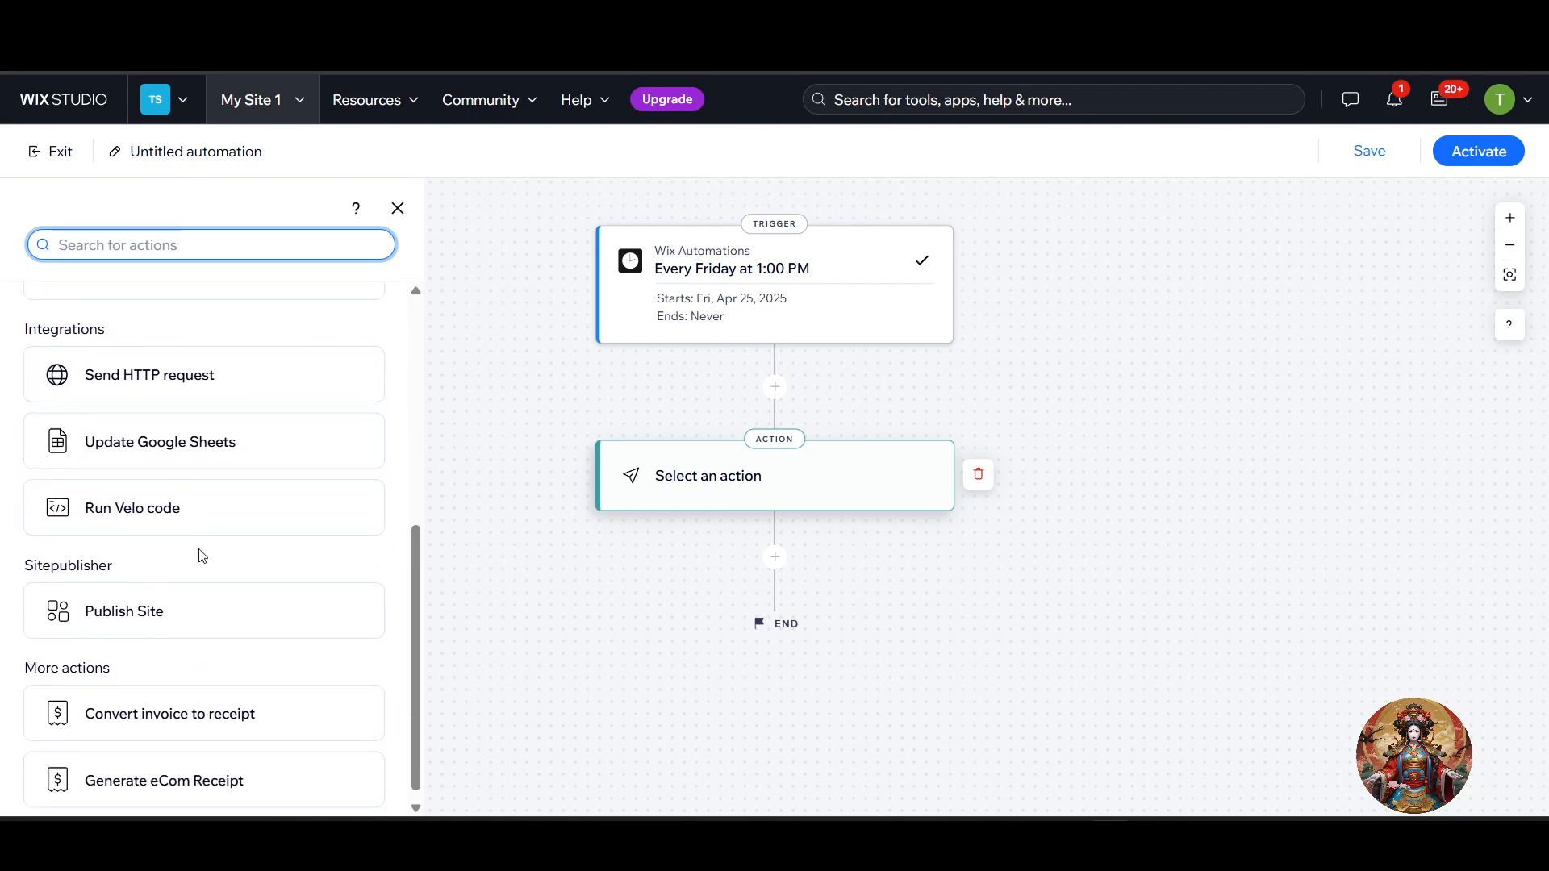
{"action": "scroll", "coordinate": [209, 547], "scroll_direction": "up", "scroll_amount": 1}
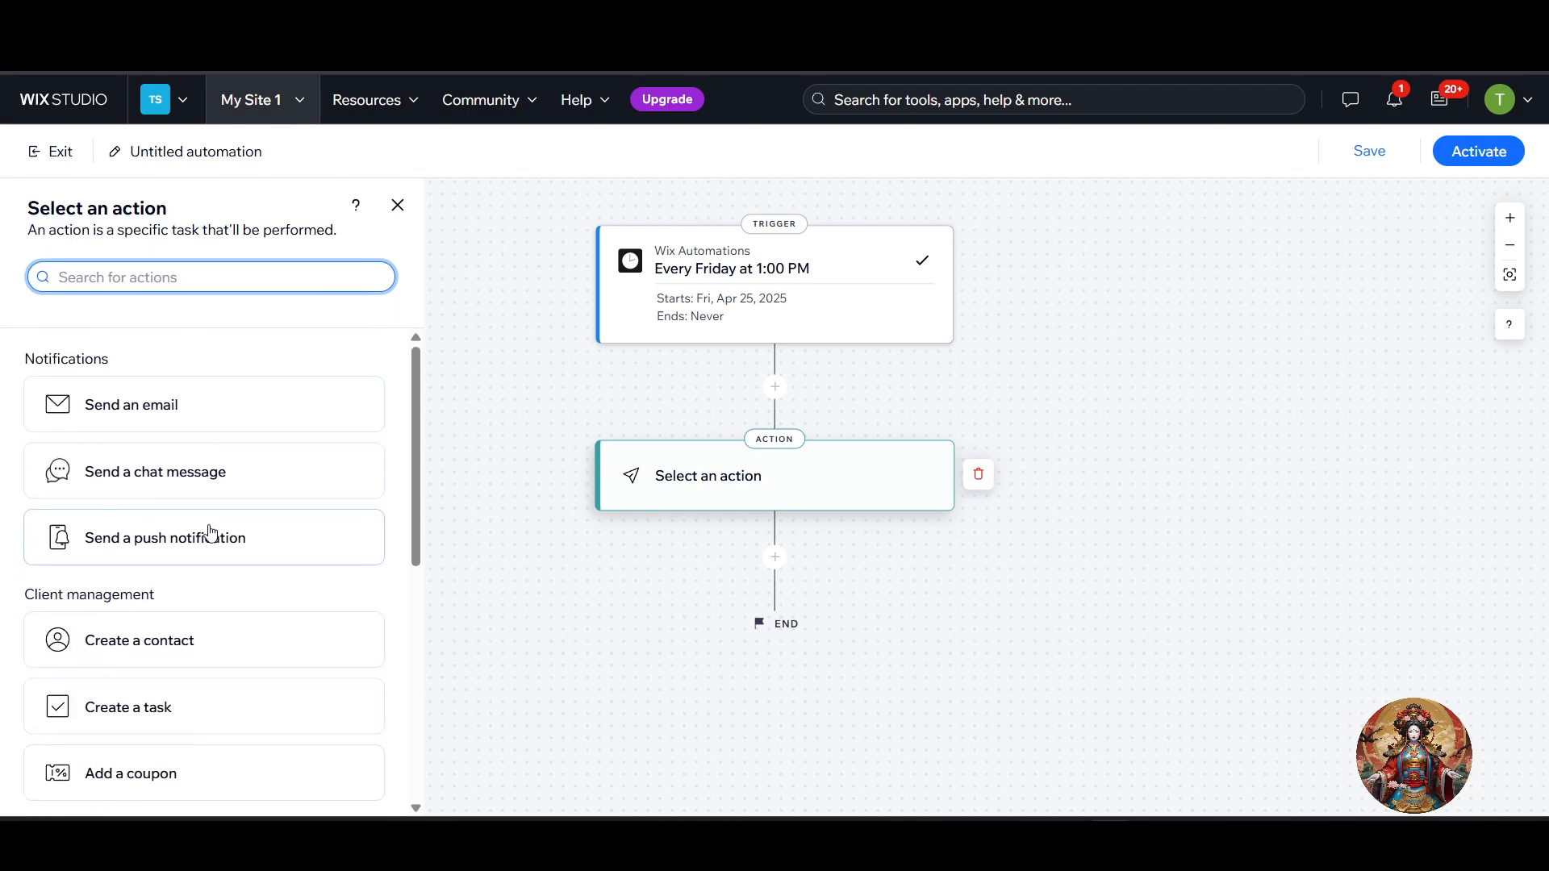
{"action": "left_click", "coordinate": [235, 418]}
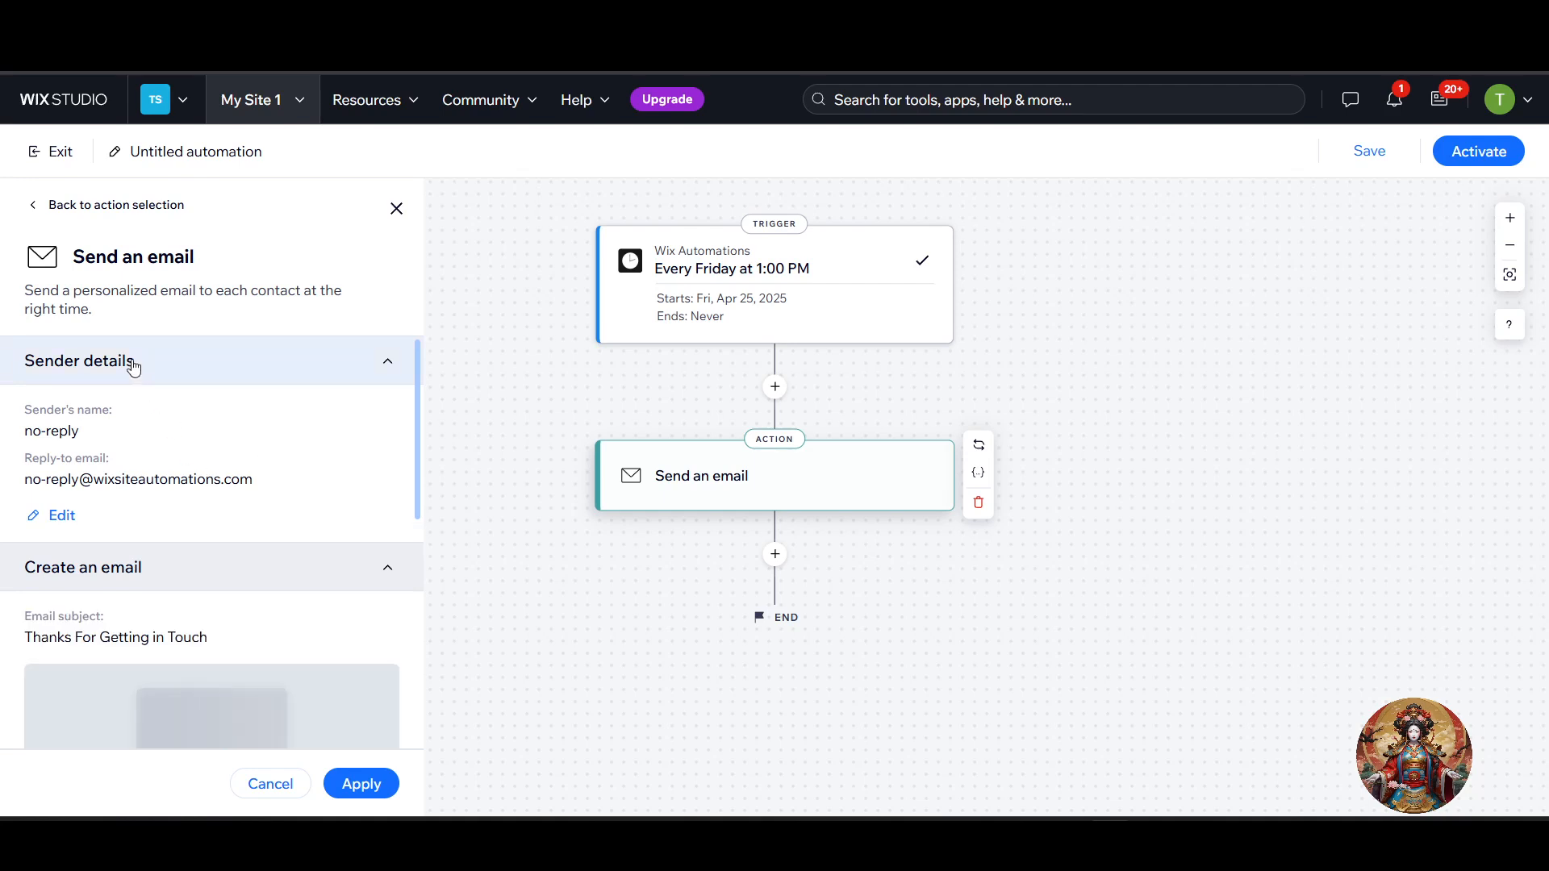
Set the email action's sender name to "maker", keep the prefilled reply-to email, and save to request the confirmation code
{"action": "triple_click", "coordinate": [129, 410]}
{"action": "left_click", "coordinate": [189, 369]}
{"action": "left_click_drag", "start_coordinate": [40, 436], "coordinate": [159, 441]}
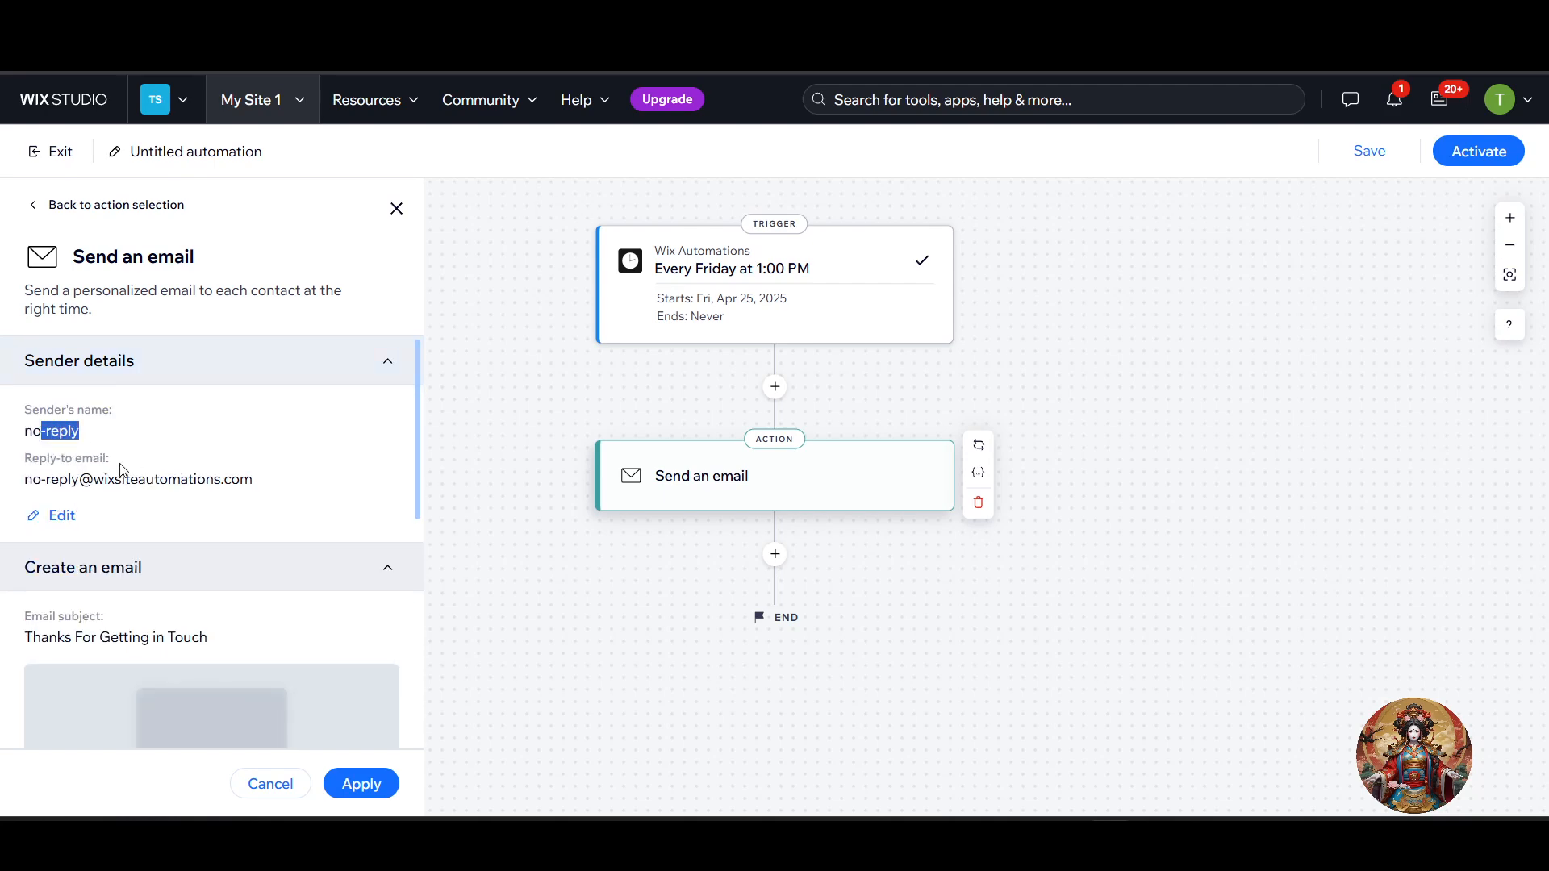
{"action": "left_click", "coordinate": [70, 513]}
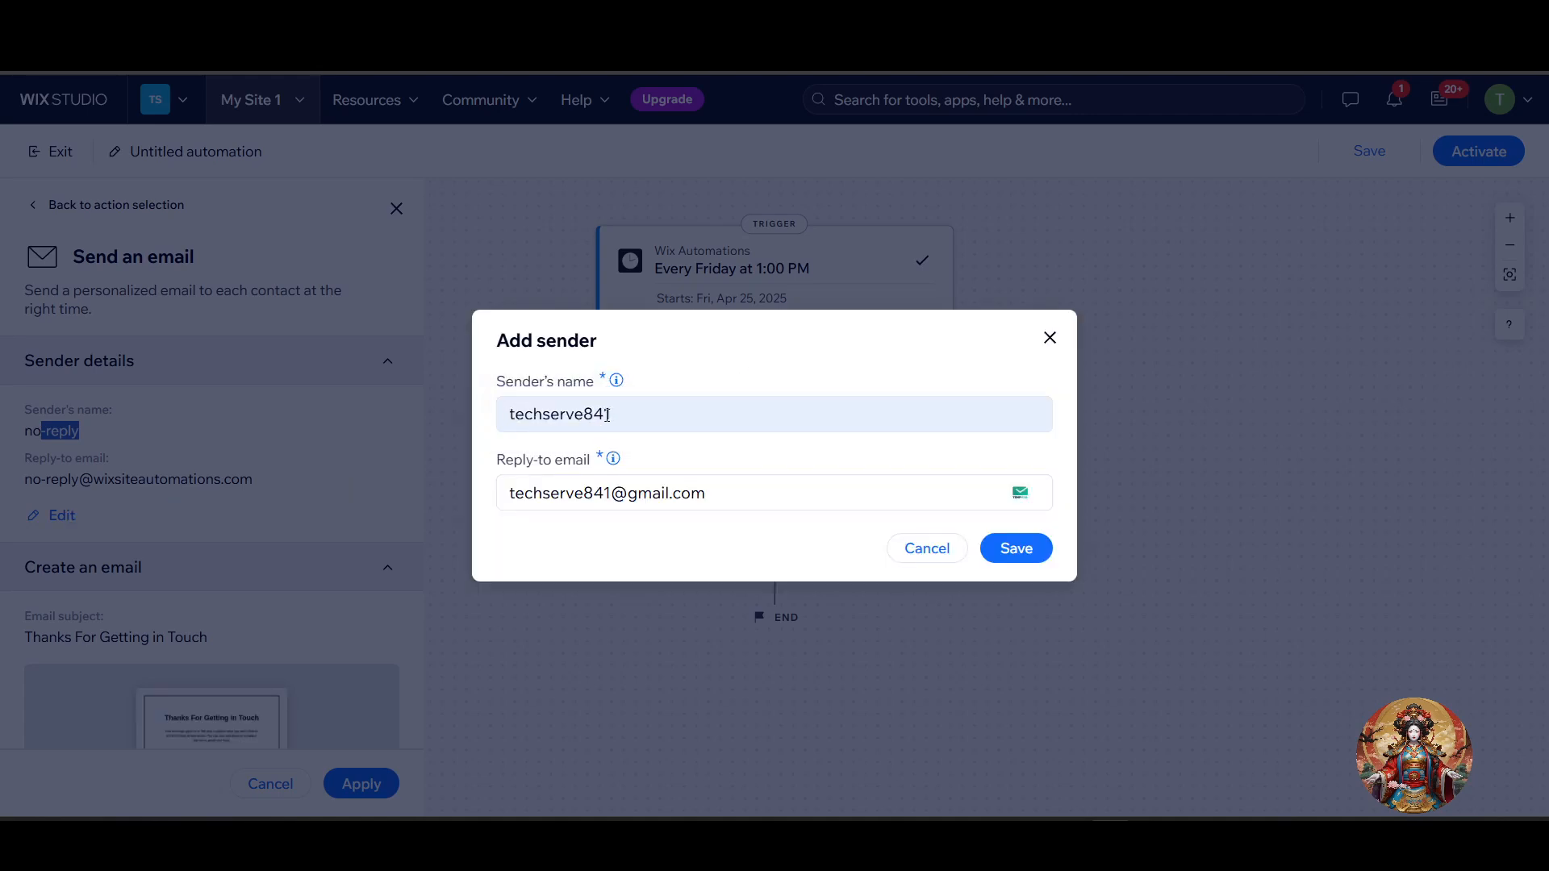
{"action": "triple_click", "coordinate": [693, 419]}
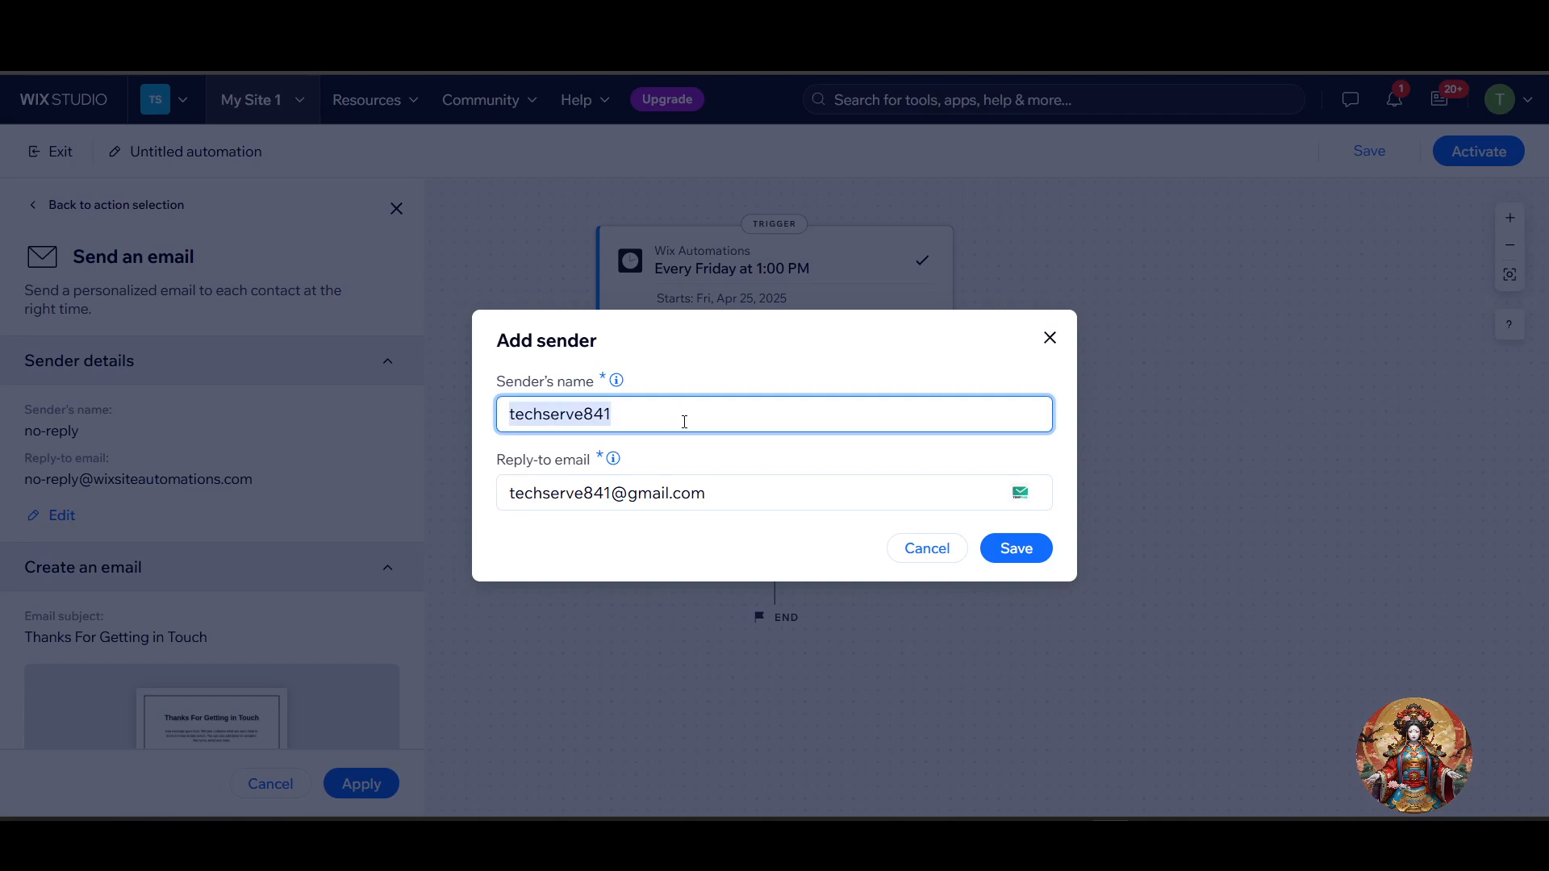
{"action": "type", "text": "majer"}
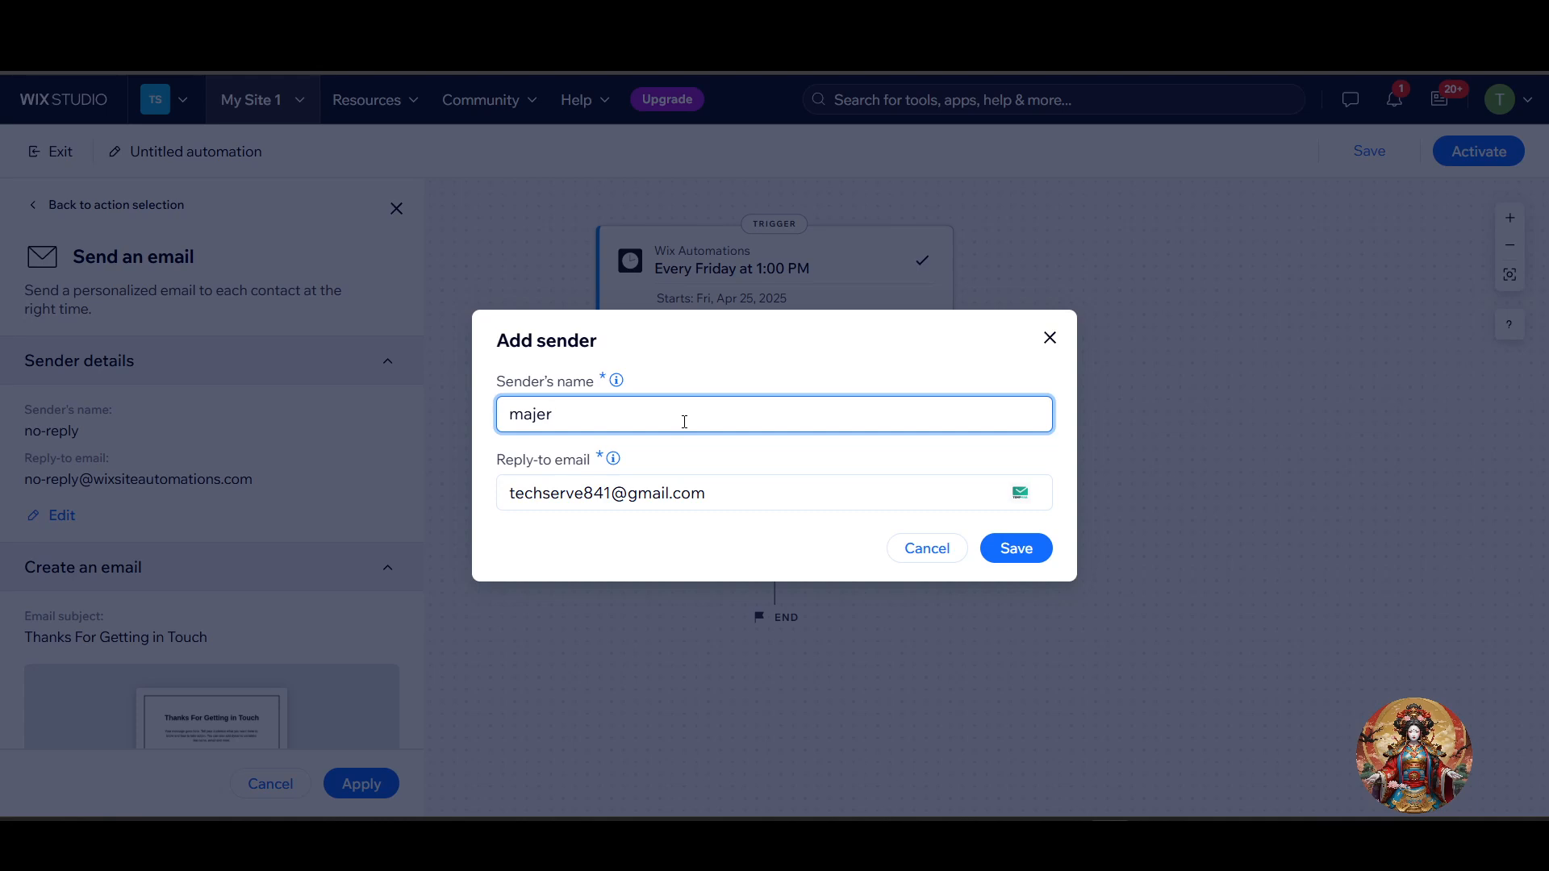
{"action": "type", "text": "ker"}
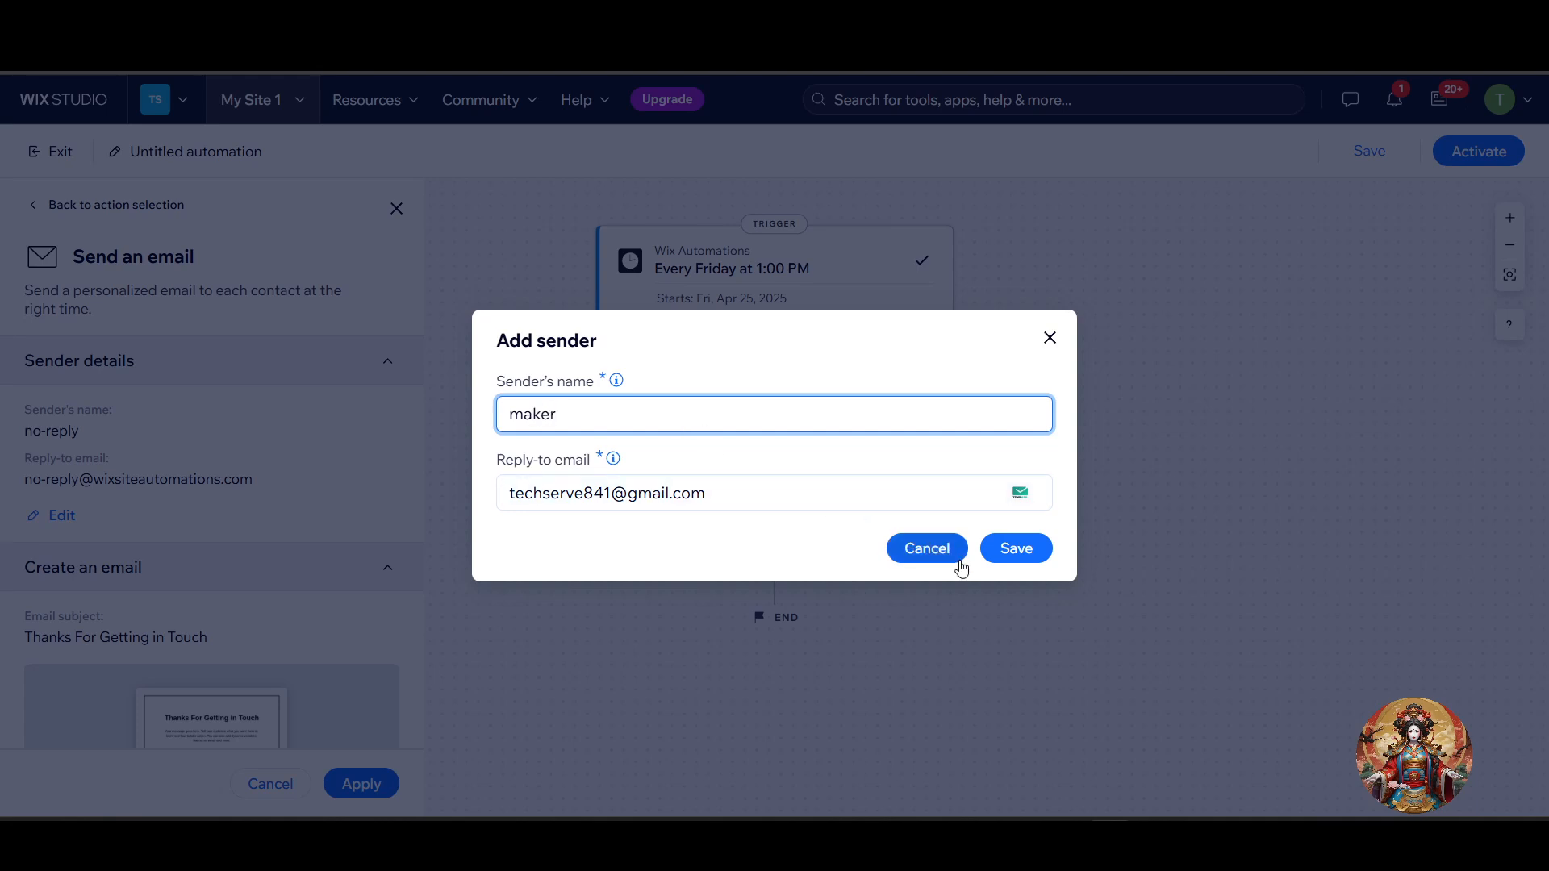
{"action": "left_click", "coordinate": [1019, 560]}
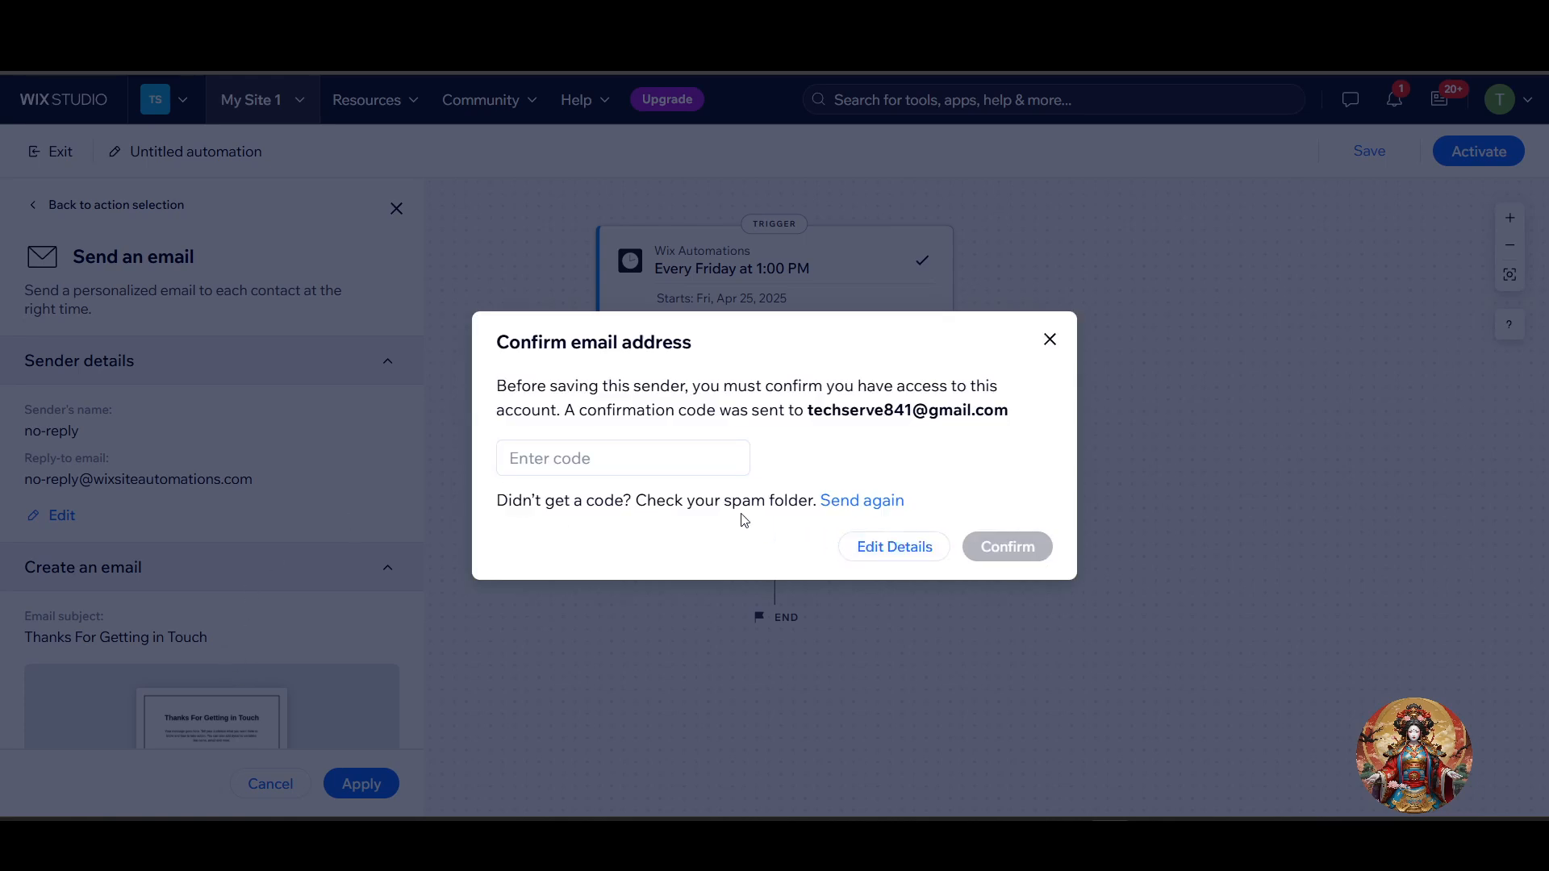
{"action": "left_click_drag", "start_coordinate": [542, 344], "coordinate": [739, 351]}
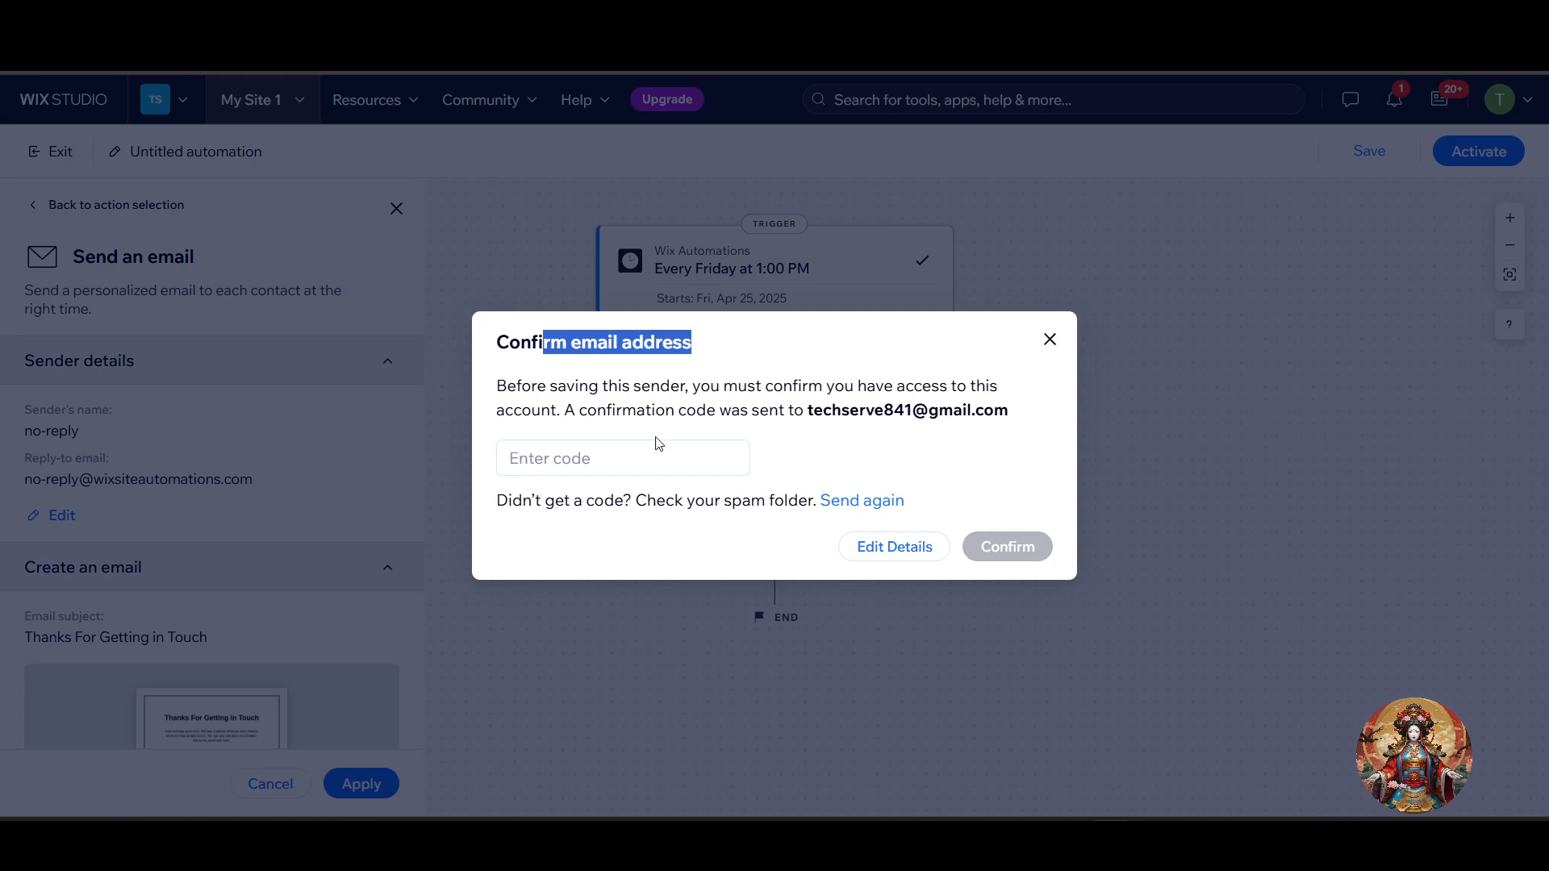
{"action": "left_click_drag", "start_coordinate": [508, 386], "coordinate": [739, 387]}
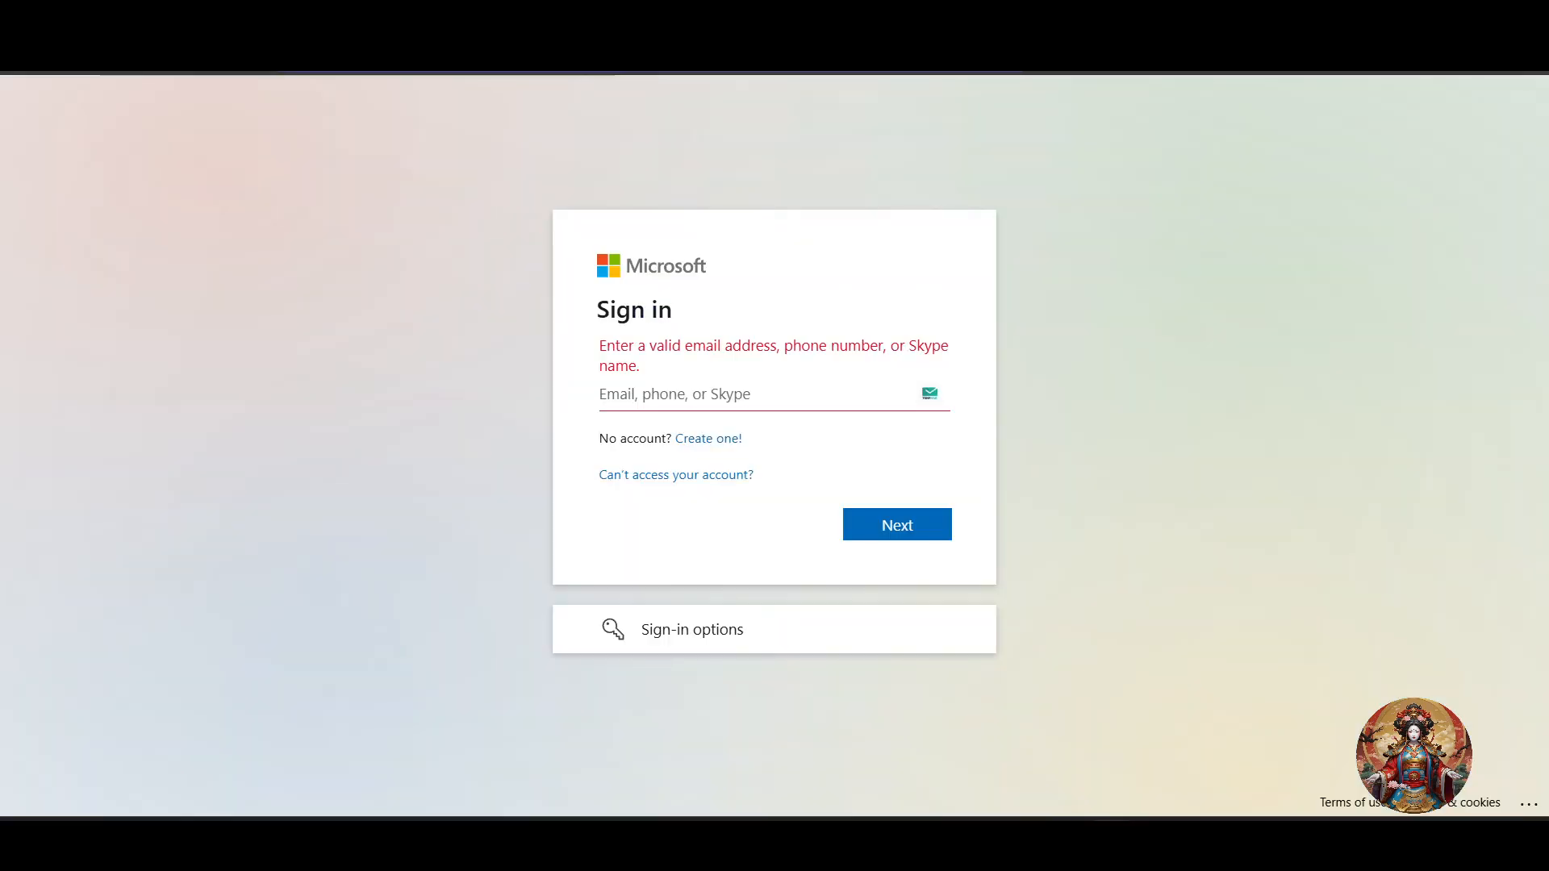
Switch to Gmail and copy the email confirmation code from the Wix Studio message in the inbox
{"action": "type", "text": "gma"}
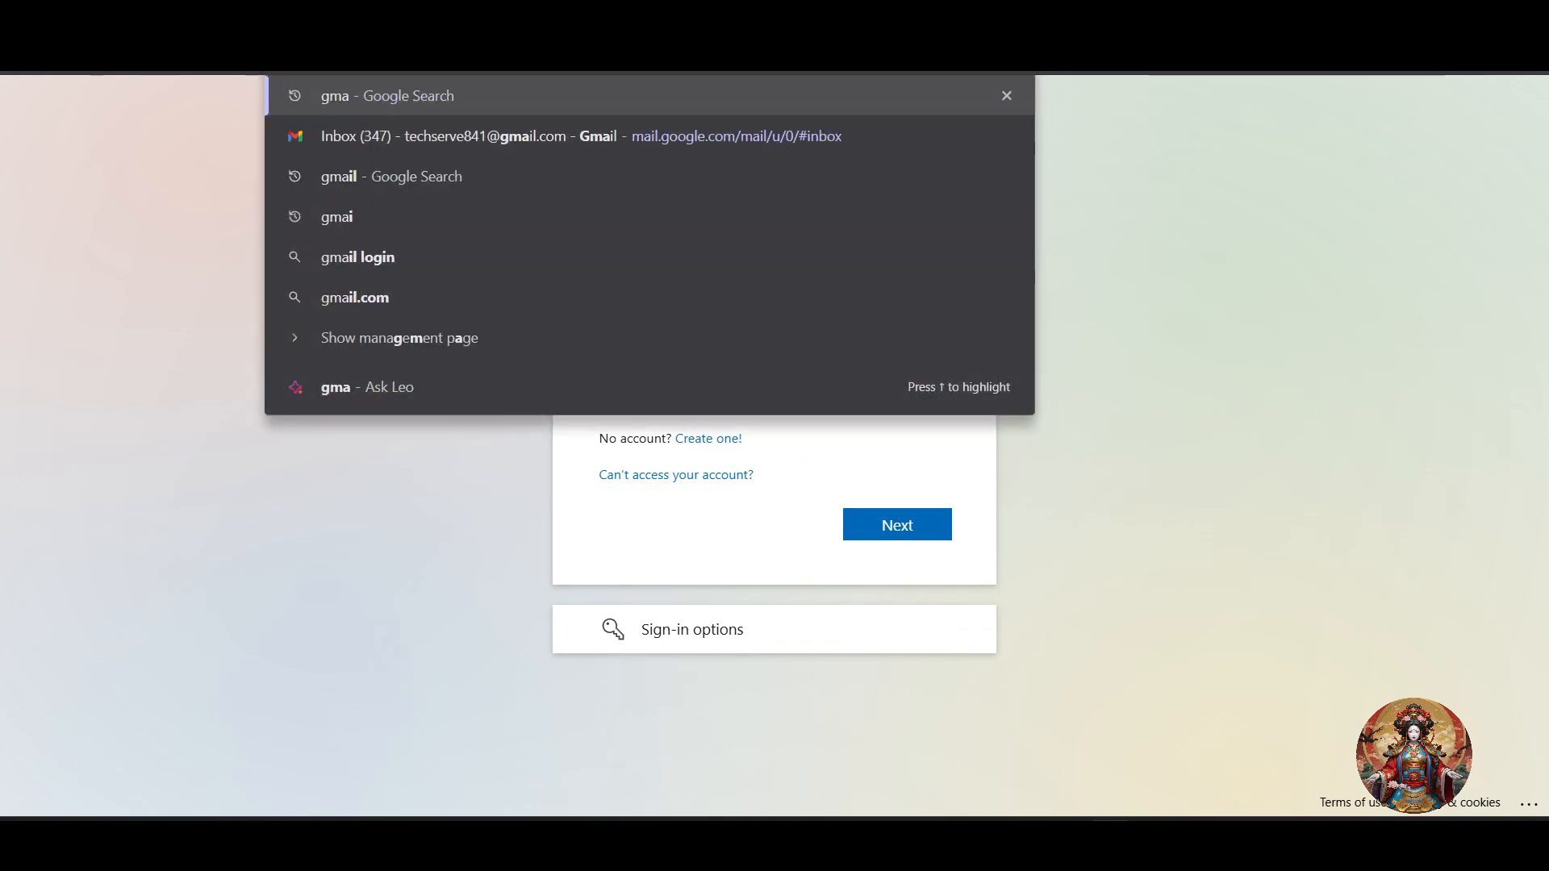
{"action": "type", "text": "il"}
{"action": "key", "text": "Return"}
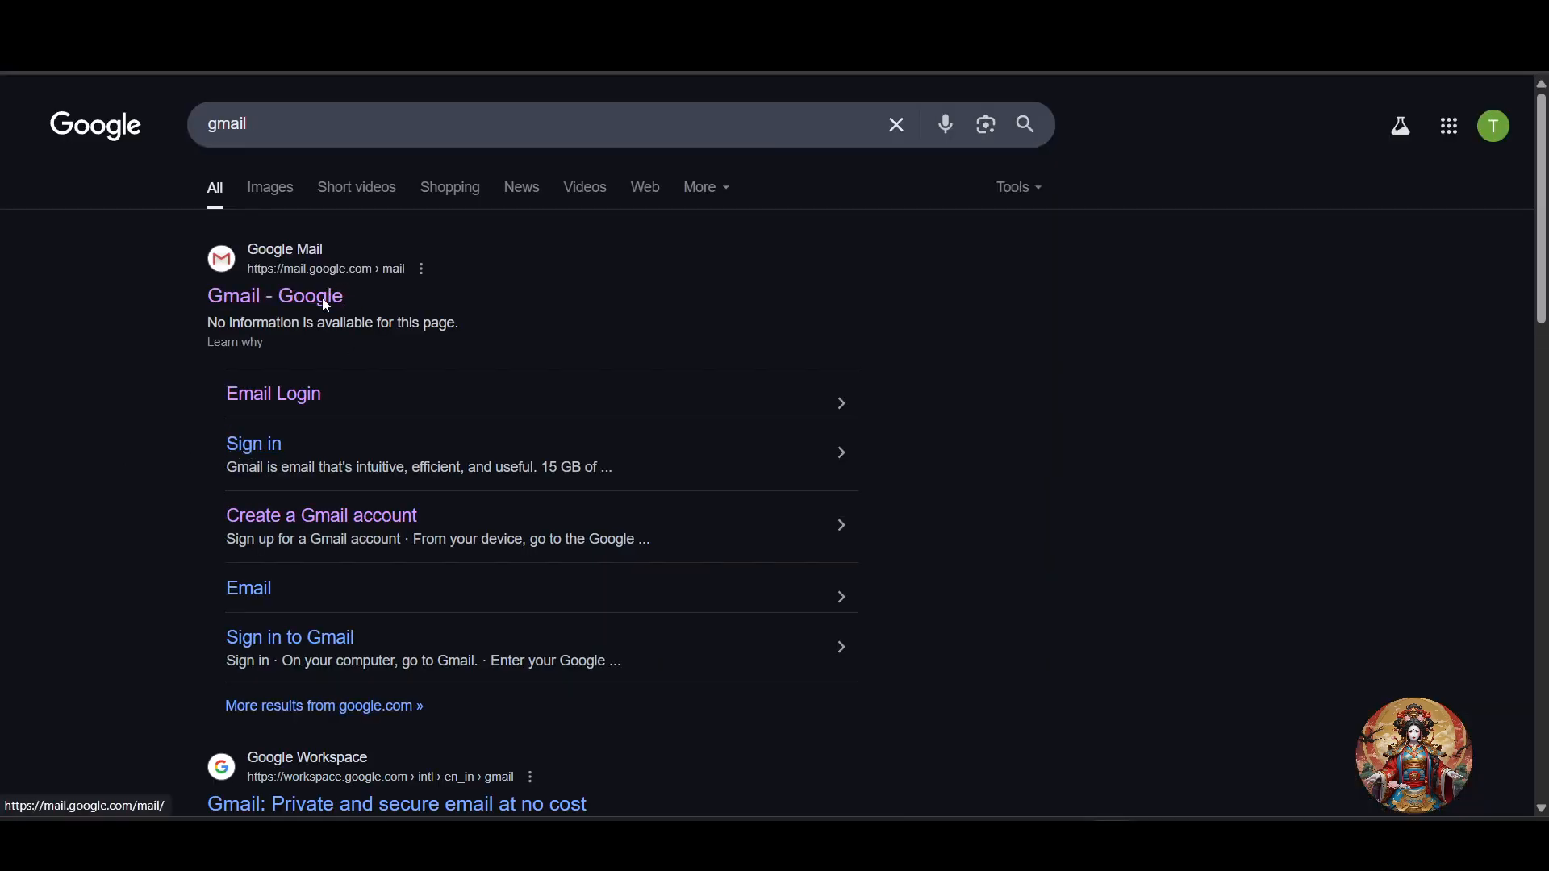
{"action": "left_click", "coordinate": [322, 300]}
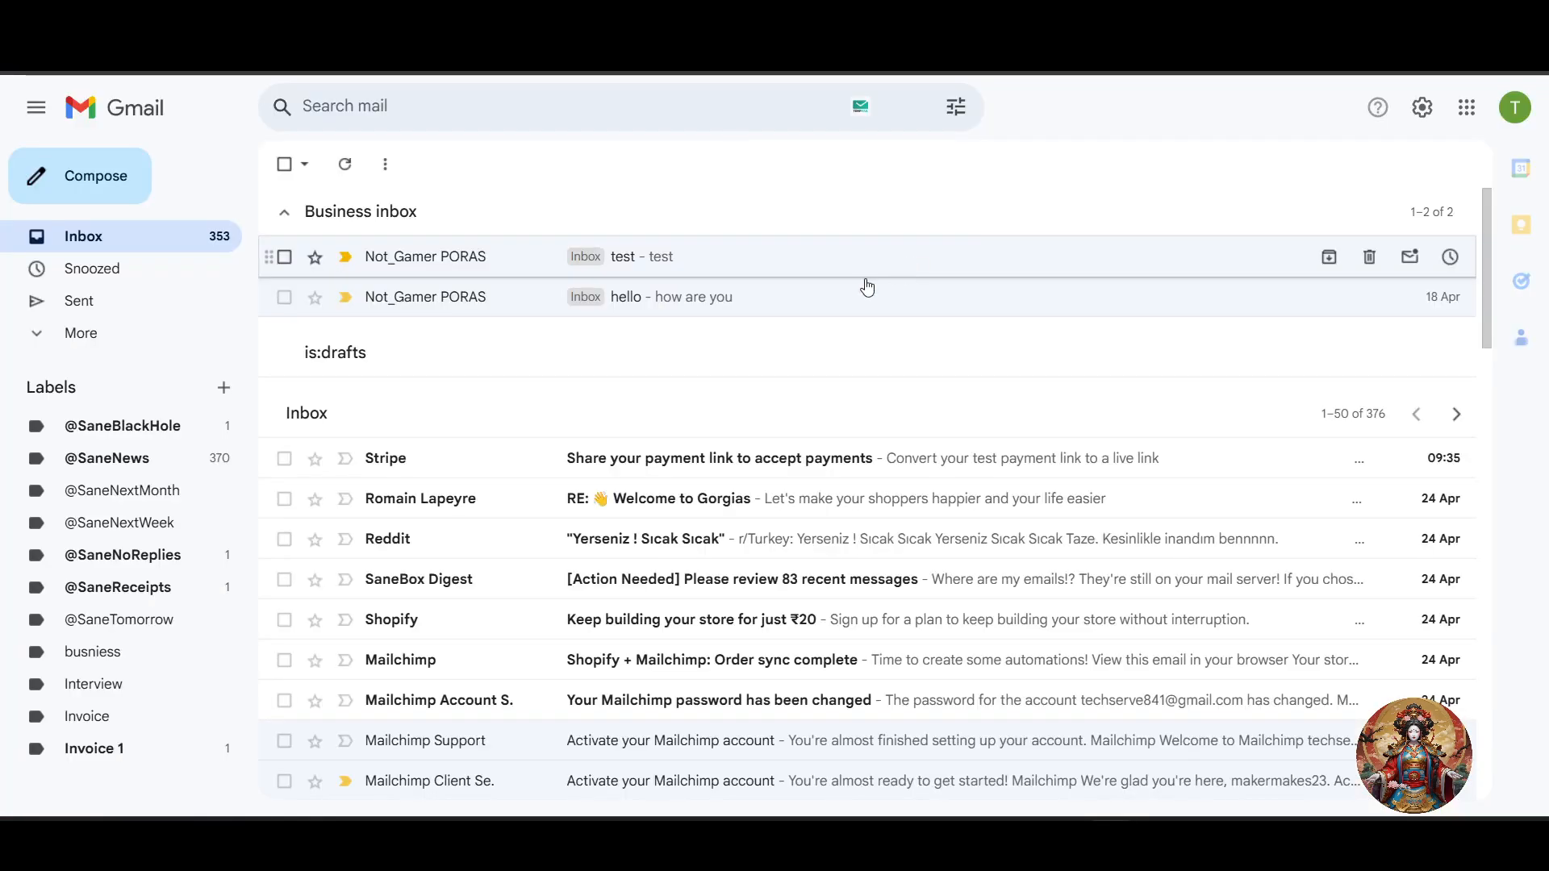
{"action": "left_click", "coordinate": [600, 463]}
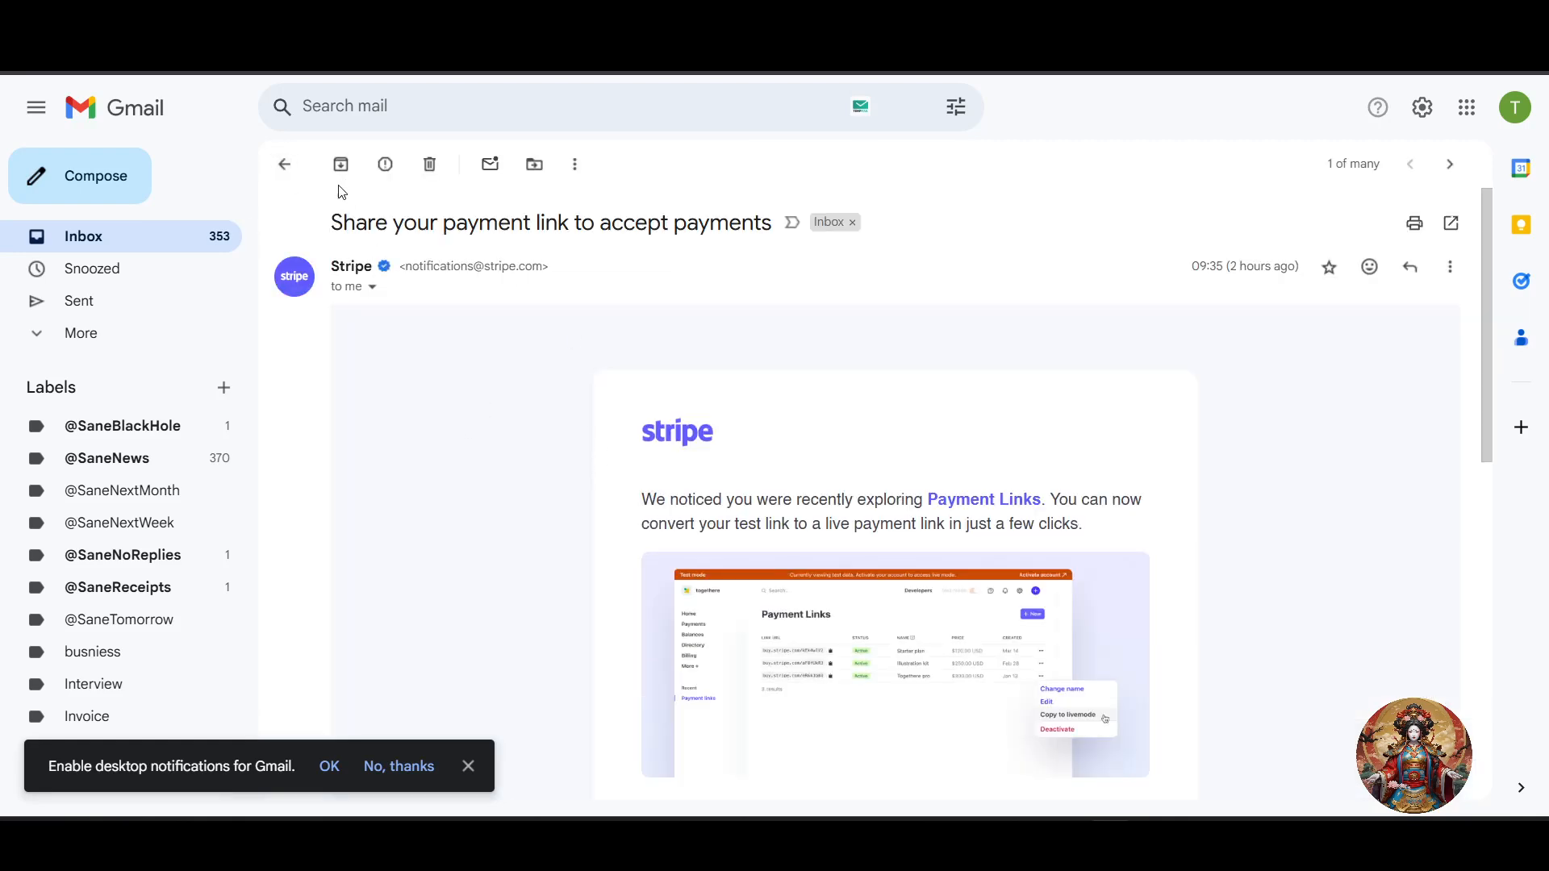
{"action": "left_click", "coordinate": [284, 165]}
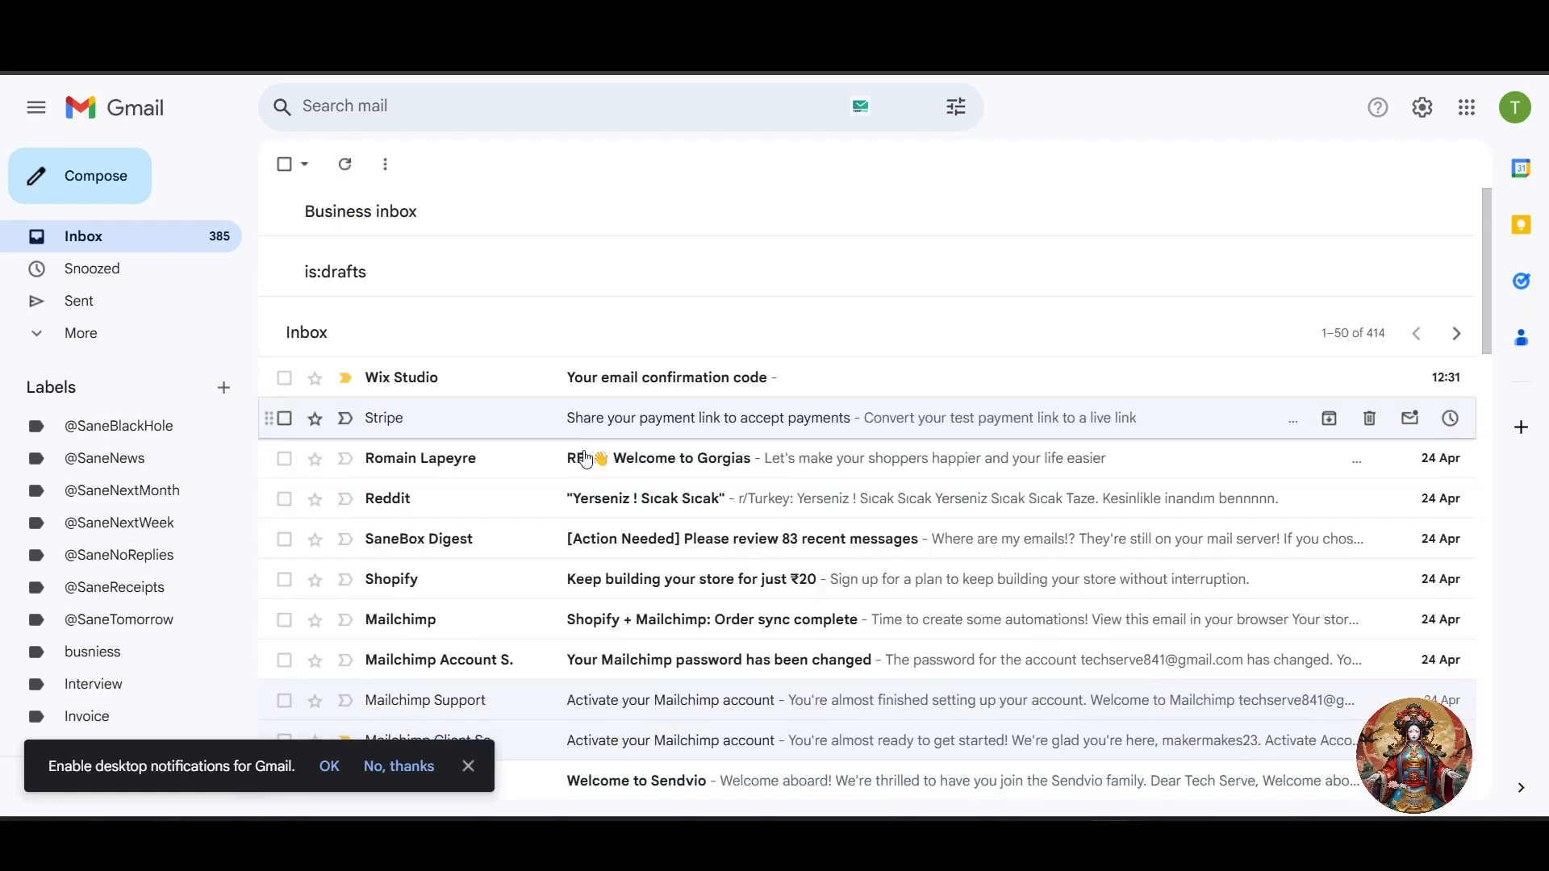
{"action": "left_click", "coordinate": [555, 458]}
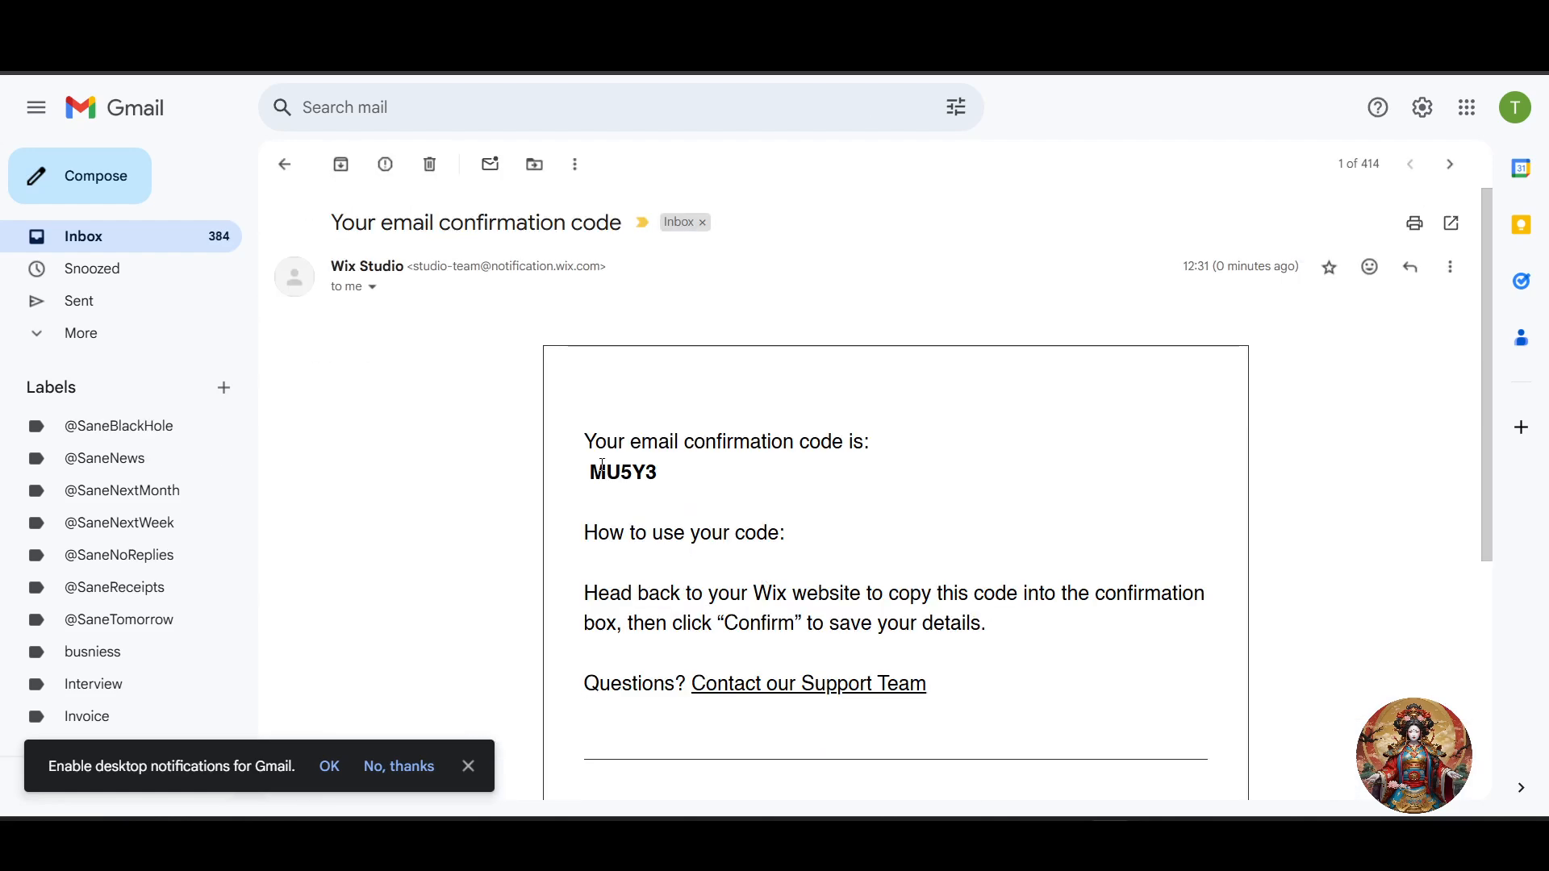
{"action": "double_click", "coordinate": [615, 531]}
{"action": "key", "text": "ctrl+c"}
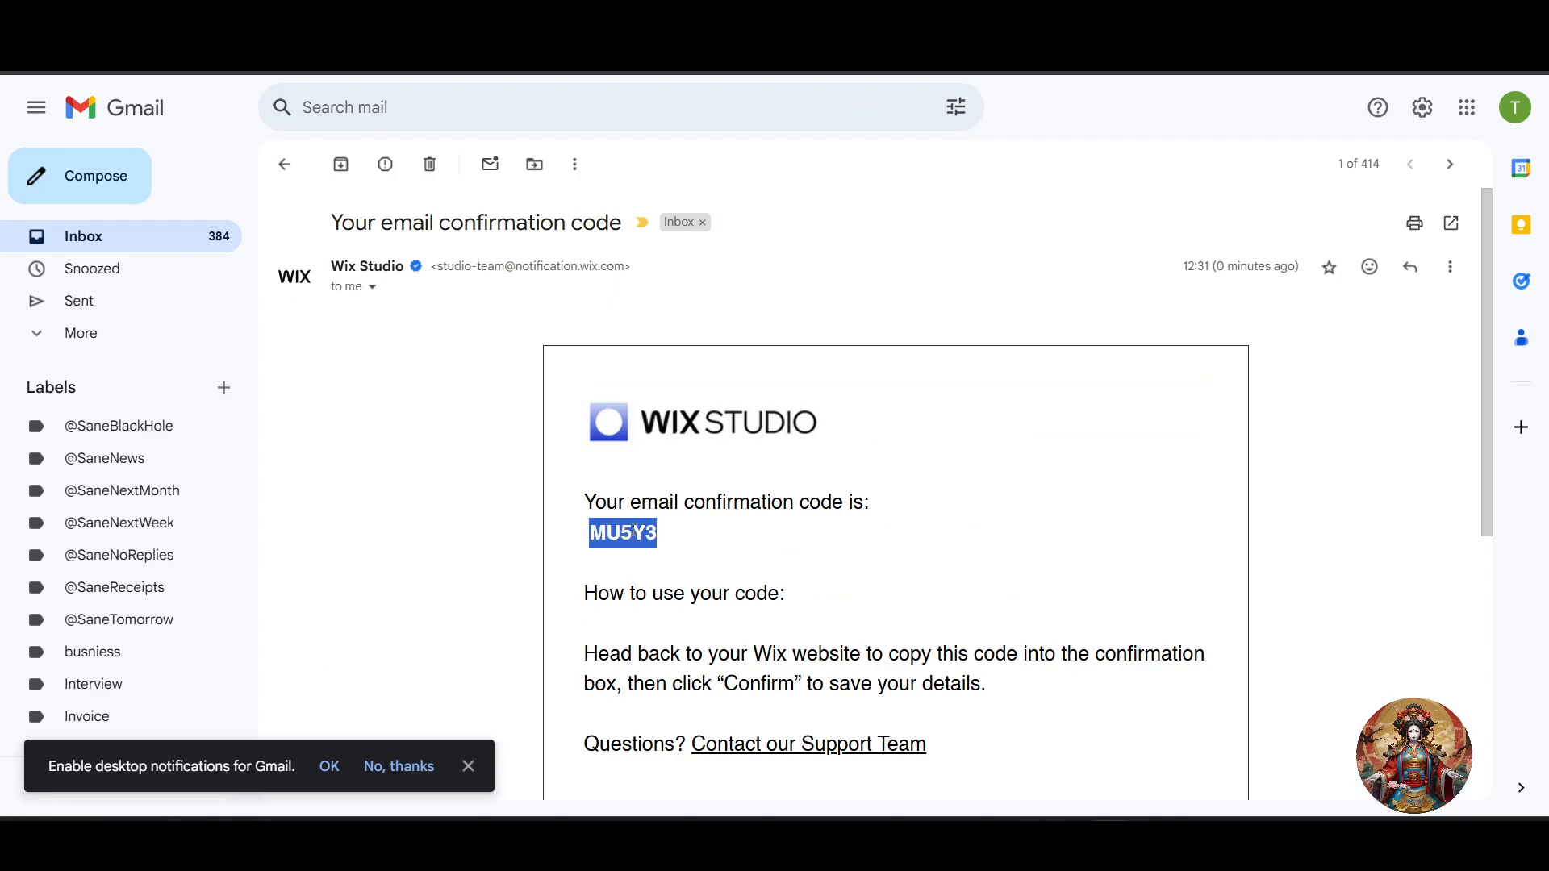
Return to the Wix Studio automation, confirm the sender's email with the copied confirmation code, and save the new default sender
{"action": "key", "text": "ctrl+Tab"}
{"action": "key", "text": "ctrl+Tab"}
{"action": "key", "text": "ctrl+Tab"}
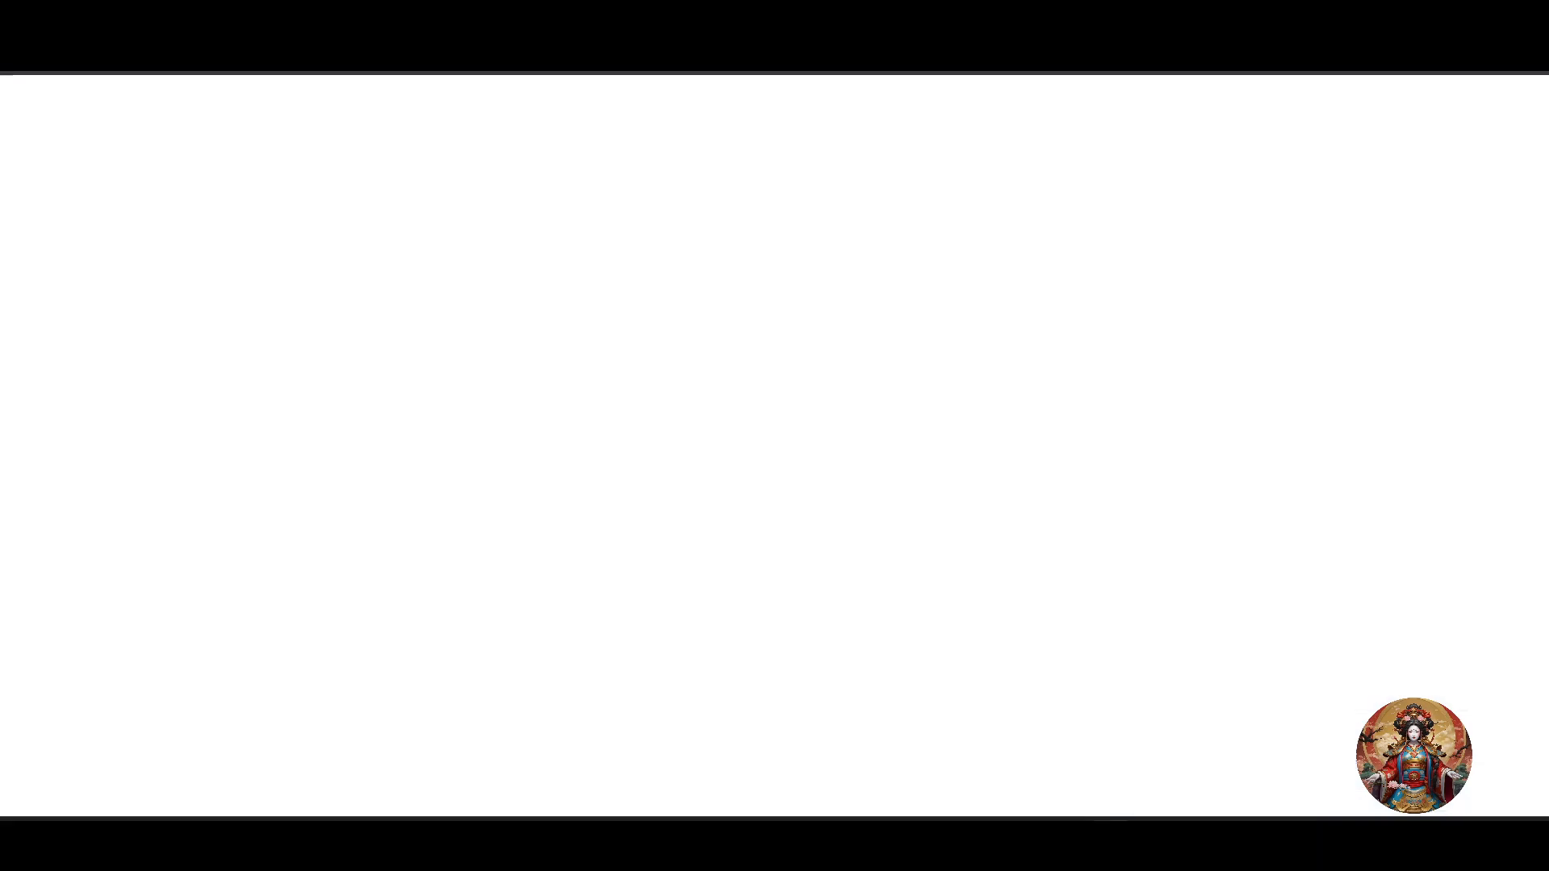
{"action": "key", "text": "ctrl+Tab"}
{"action": "key", "text": "ctrl+Tab"}
{"action": "key", "text": "ctrl+Tab"}
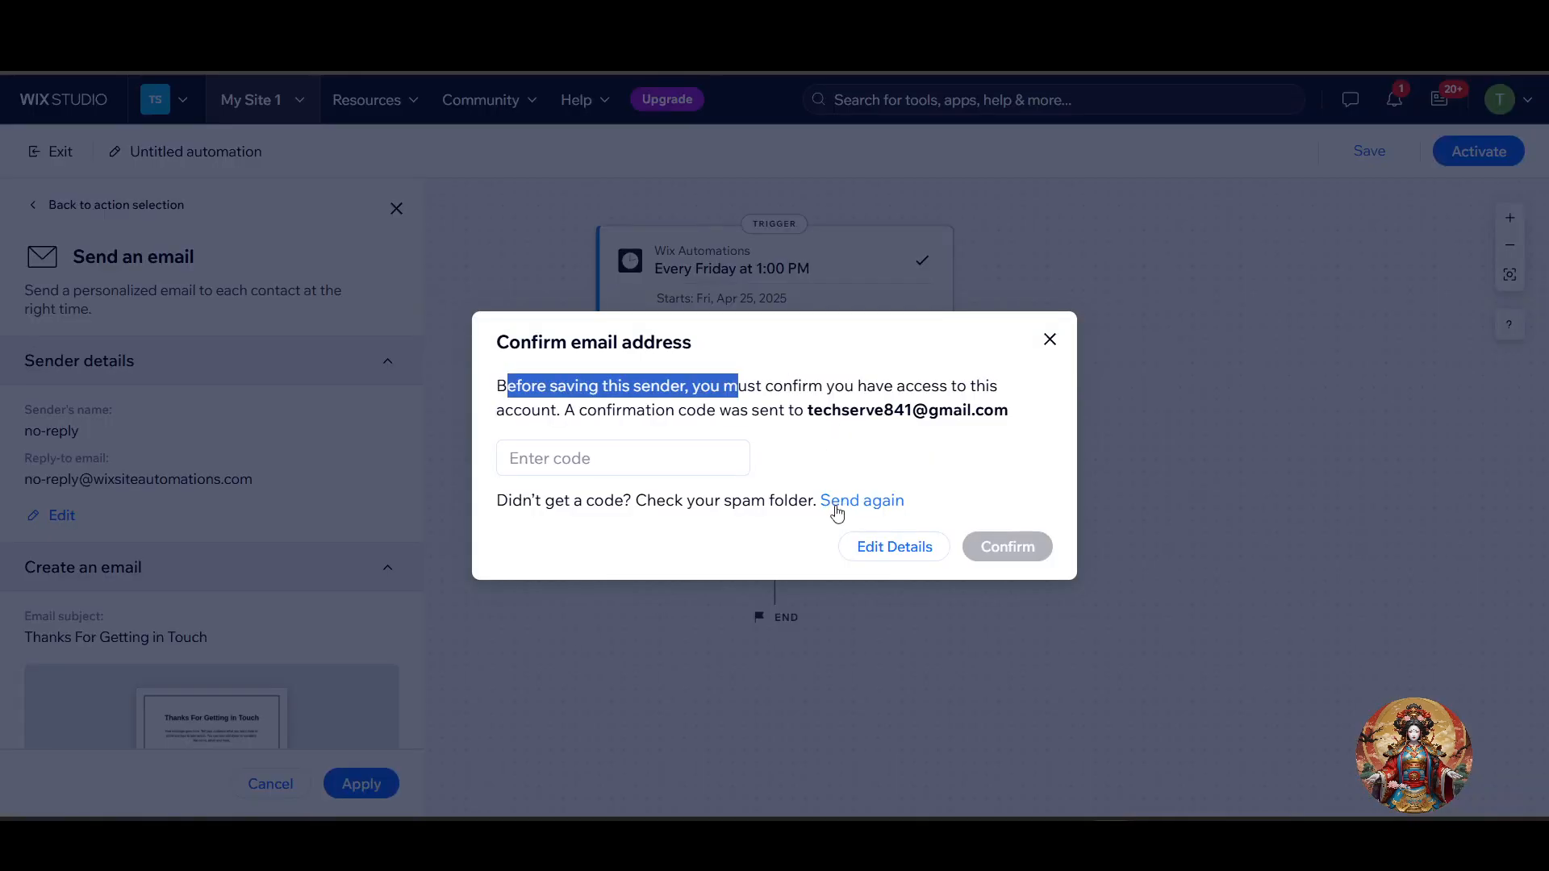
{"action": "left_click", "coordinate": [616, 454]}
{"action": "key", "text": "ctrl+v"}
{"action": "left_click", "coordinate": [1003, 544]}
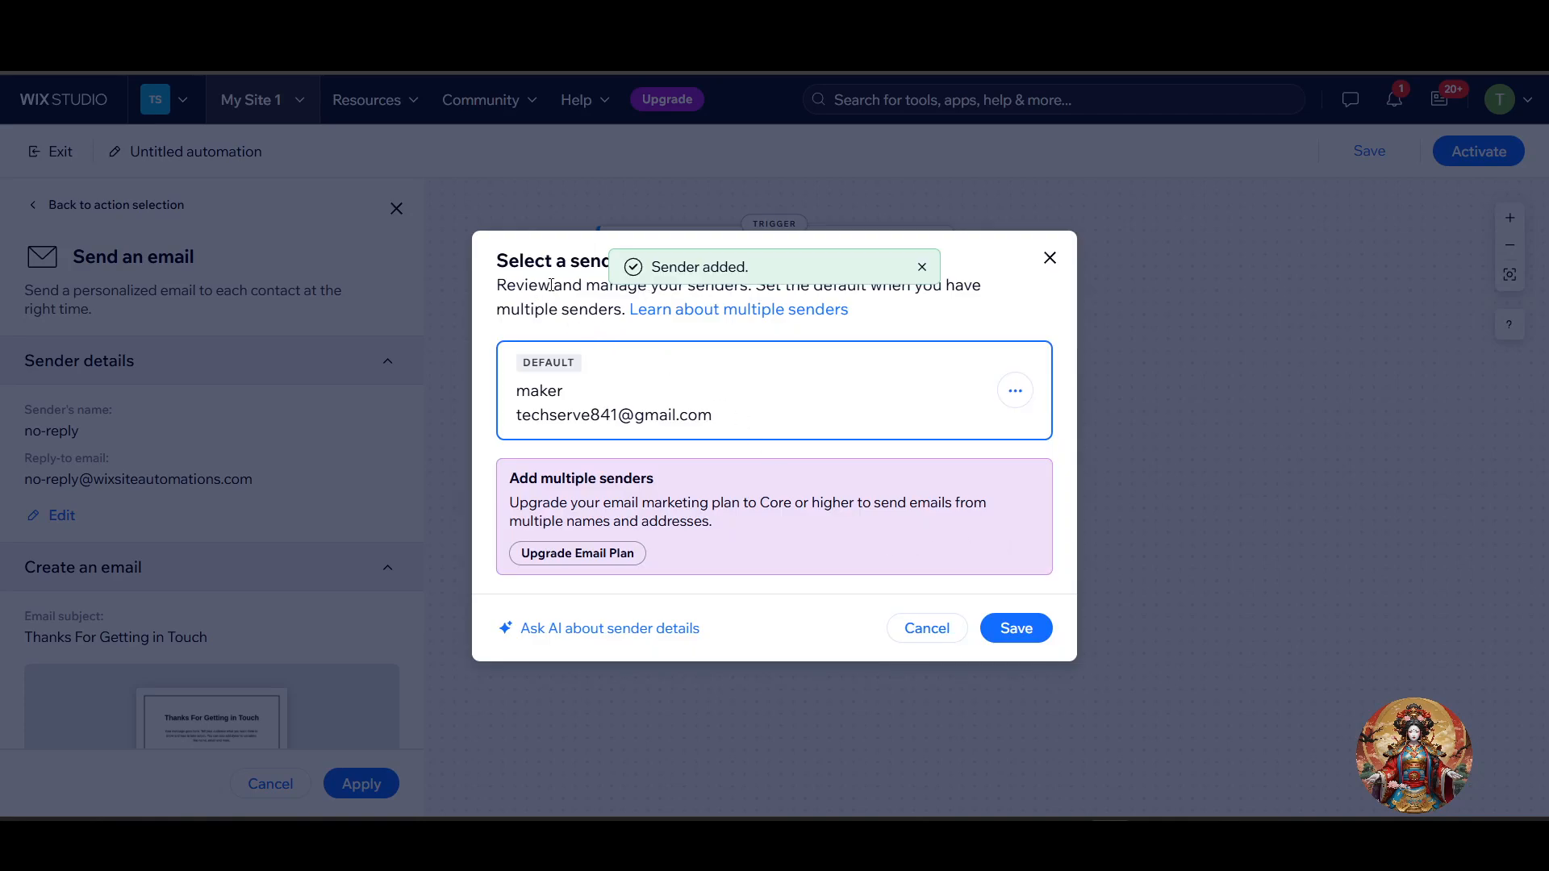
{"action": "left_click", "coordinate": [1026, 629]}
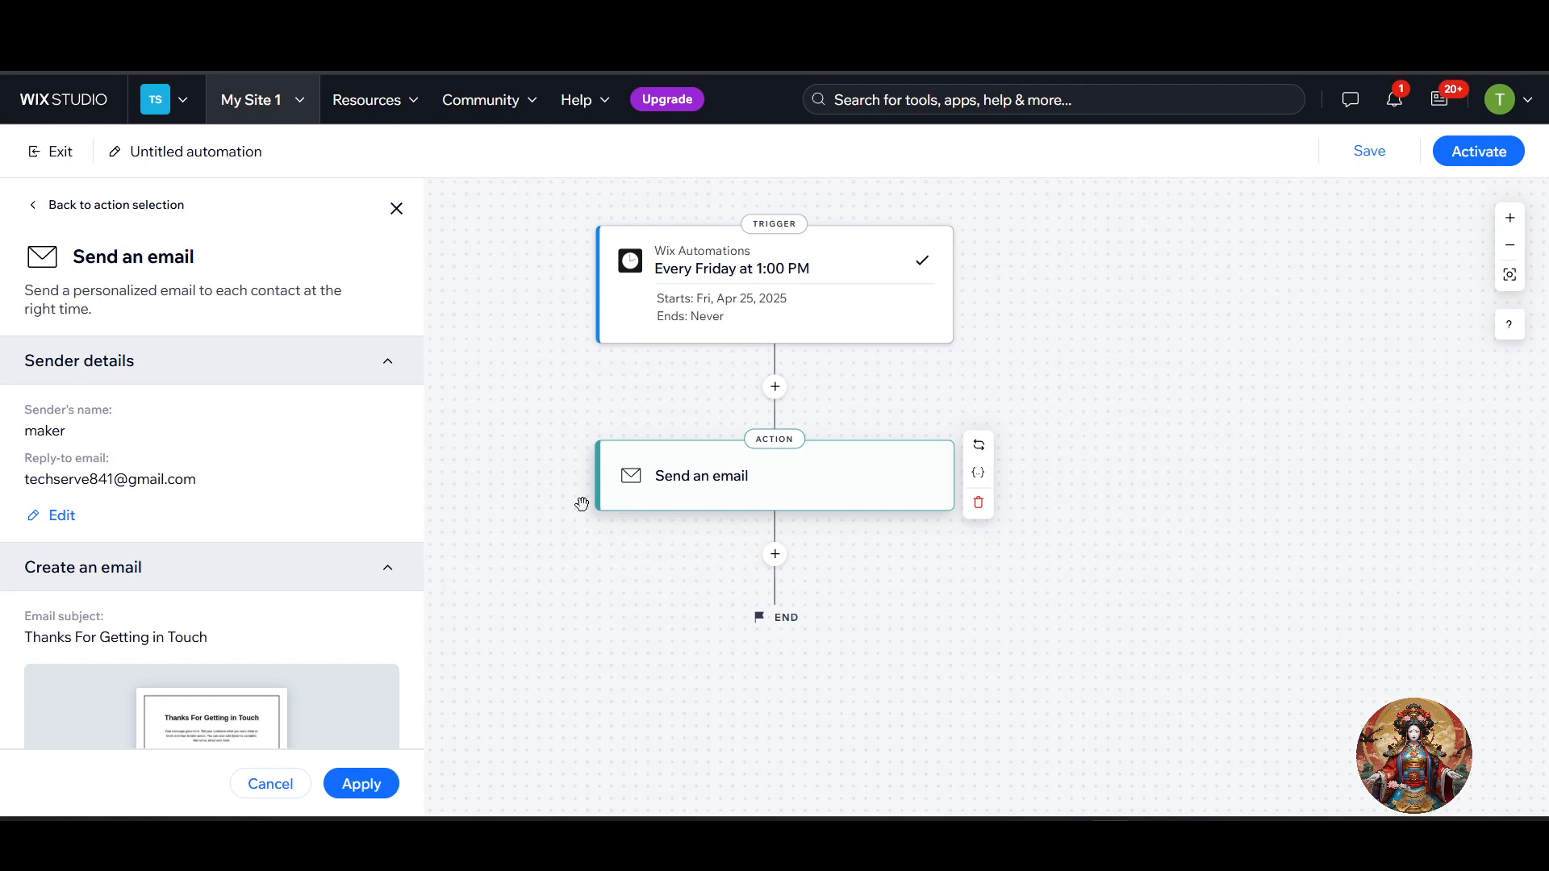
Examine the "Thanks For Getting in Touch" email template from top to bottom in the email editor, and return to the automation
{"action": "scroll", "coordinate": [217, 538], "scroll_direction": "down", "scroll_amount": 5}
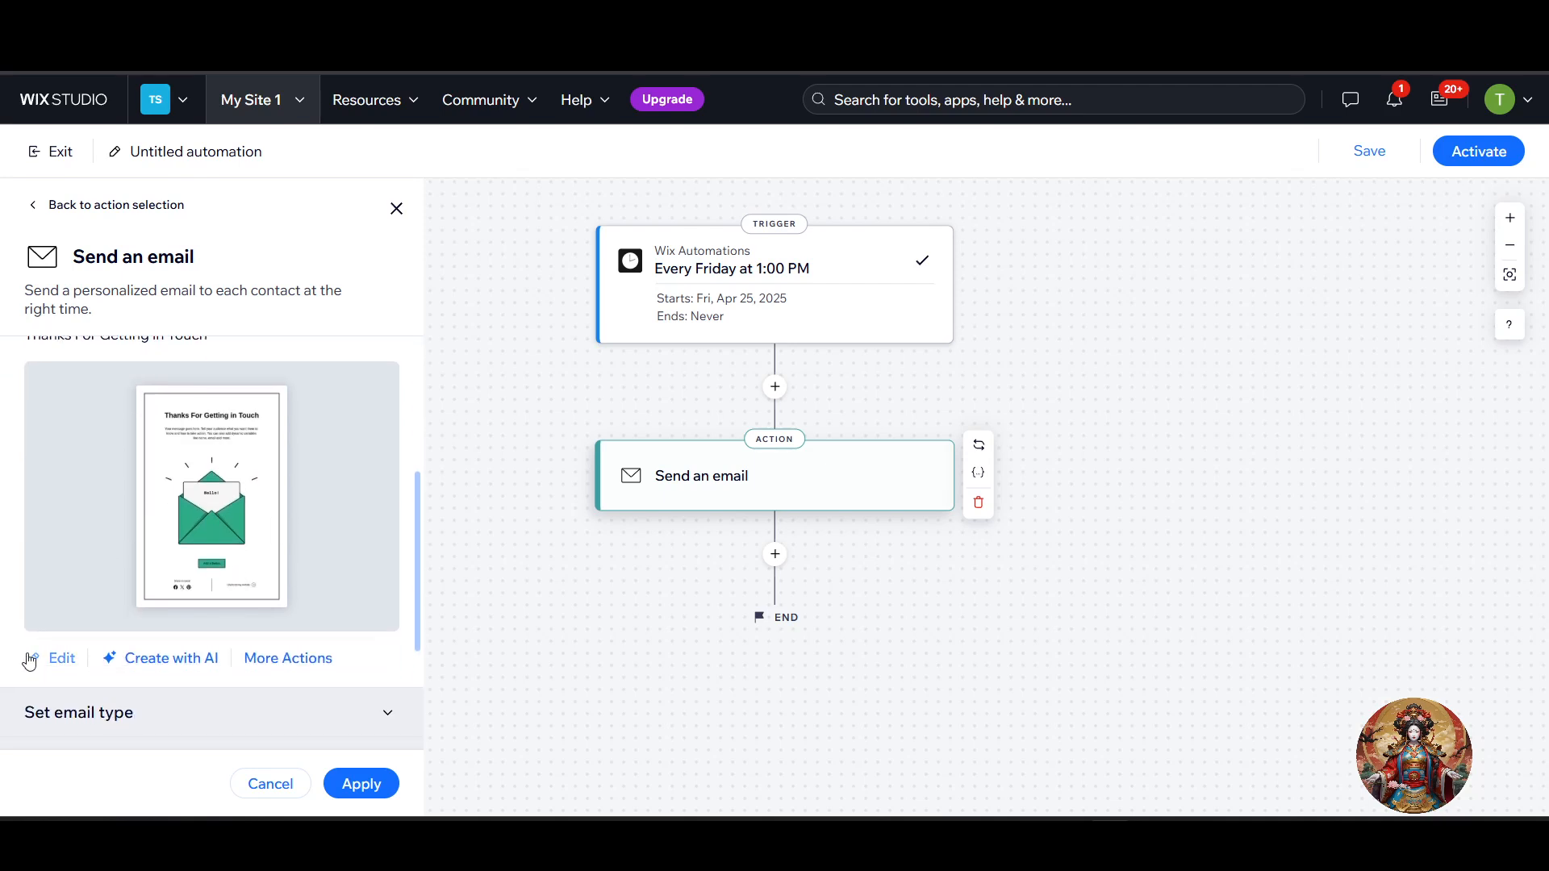
{"action": "scroll", "coordinate": [72, 650], "scroll_direction": "up", "scroll_amount": 1}
{"action": "scroll", "coordinate": [69, 650], "scroll_direction": "up", "scroll_amount": 1}
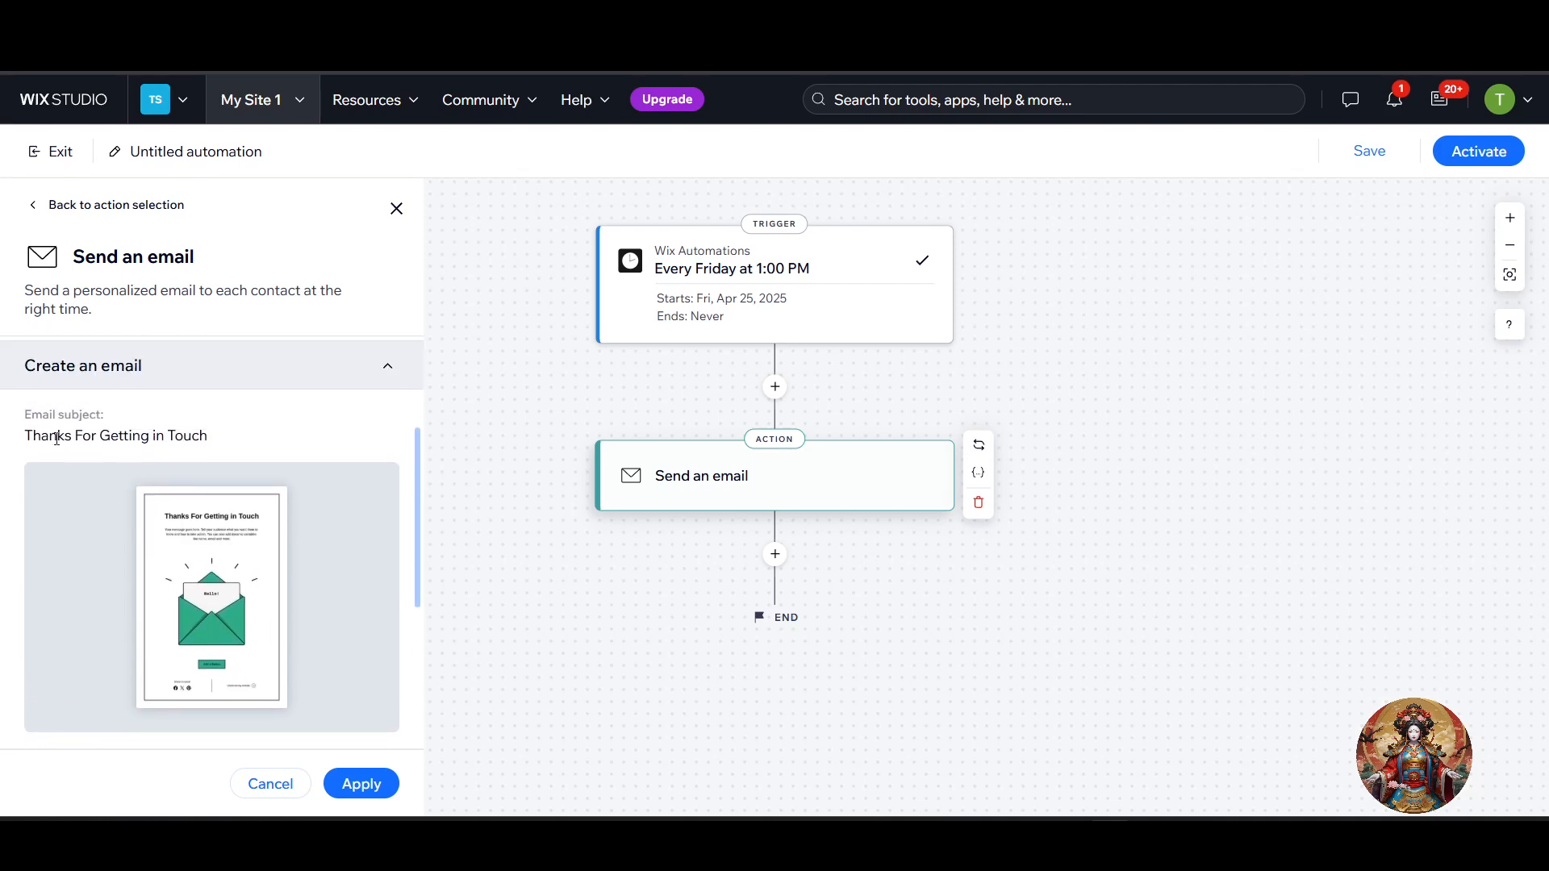
{"action": "scroll", "coordinate": [61, 529], "scroll_direction": "down", "scroll_amount": 2}
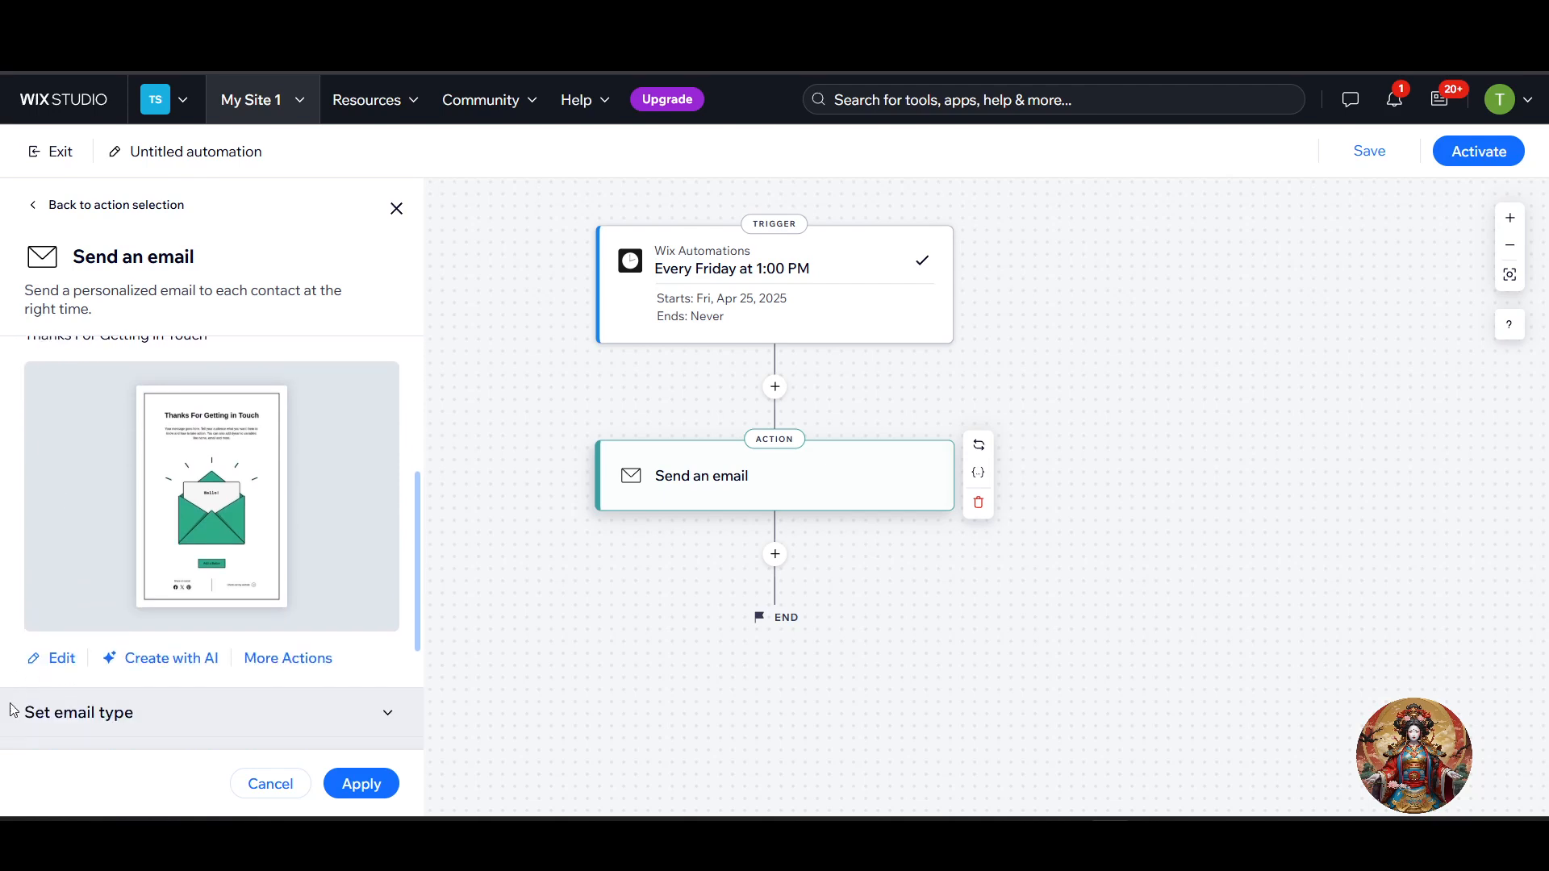
{"action": "left_click", "coordinate": [58, 656]}
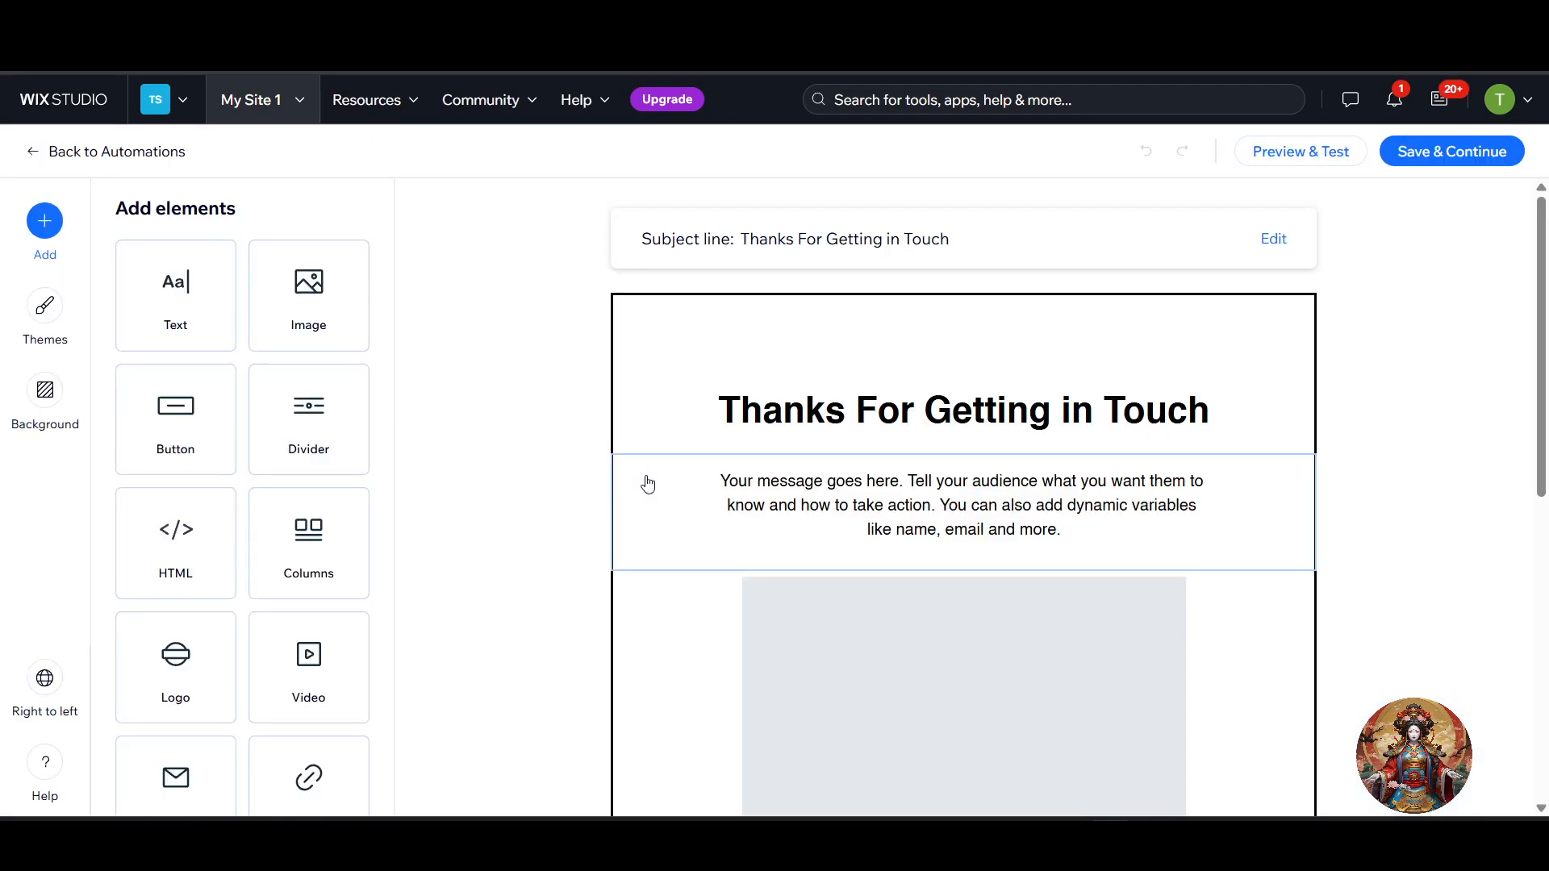
{"action": "scroll", "coordinate": [833, 609], "scroll_direction": "down", "scroll_amount": 7}
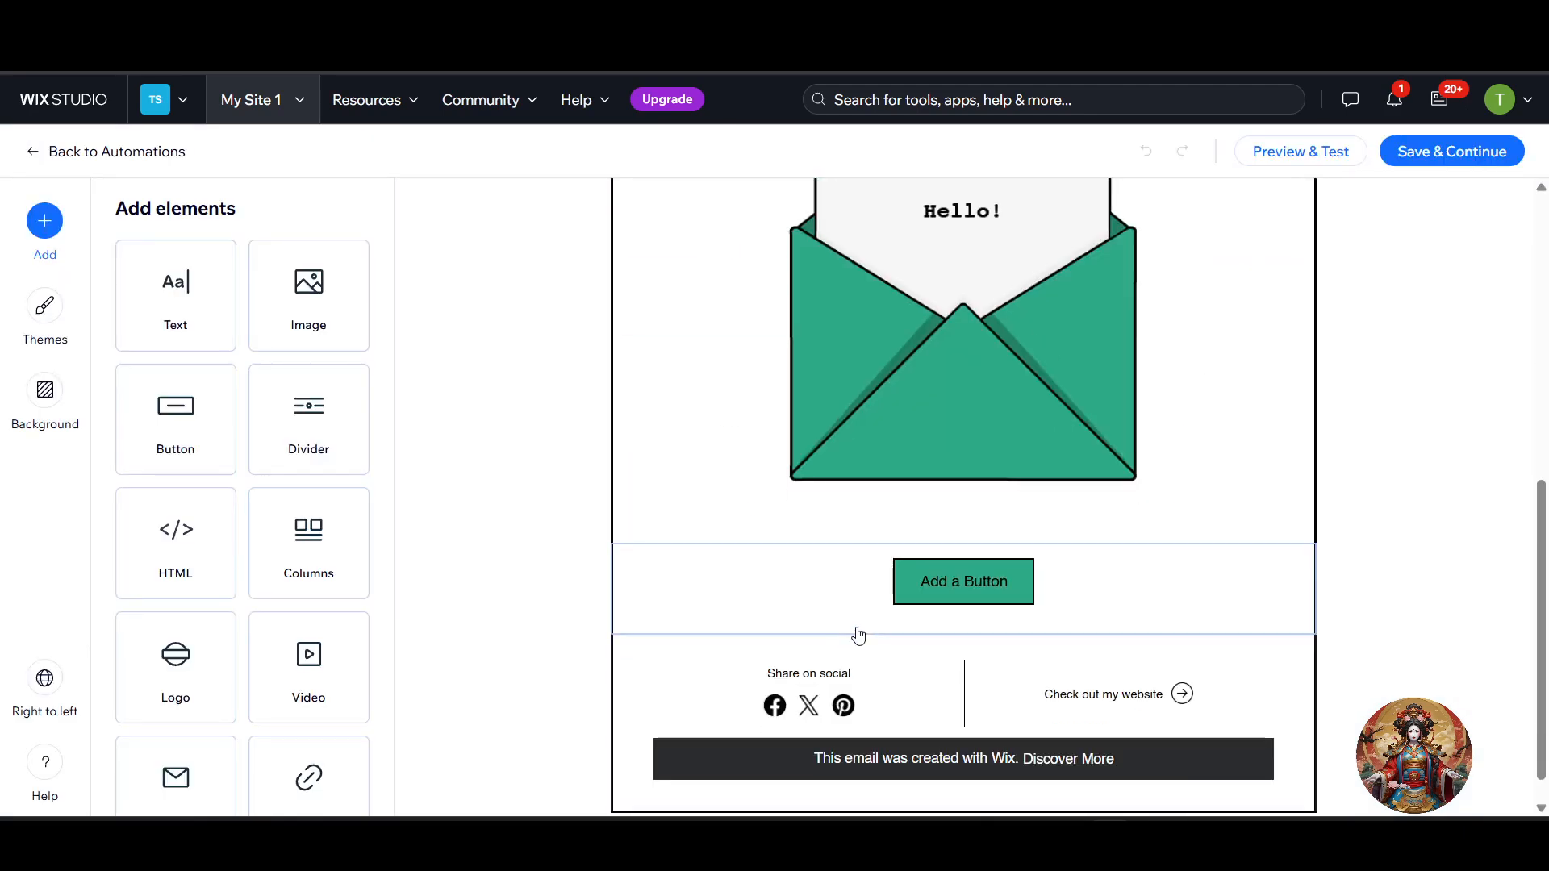
{"action": "scroll", "coordinate": [857, 638], "scroll_direction": "up", "scroll_amount": 8}
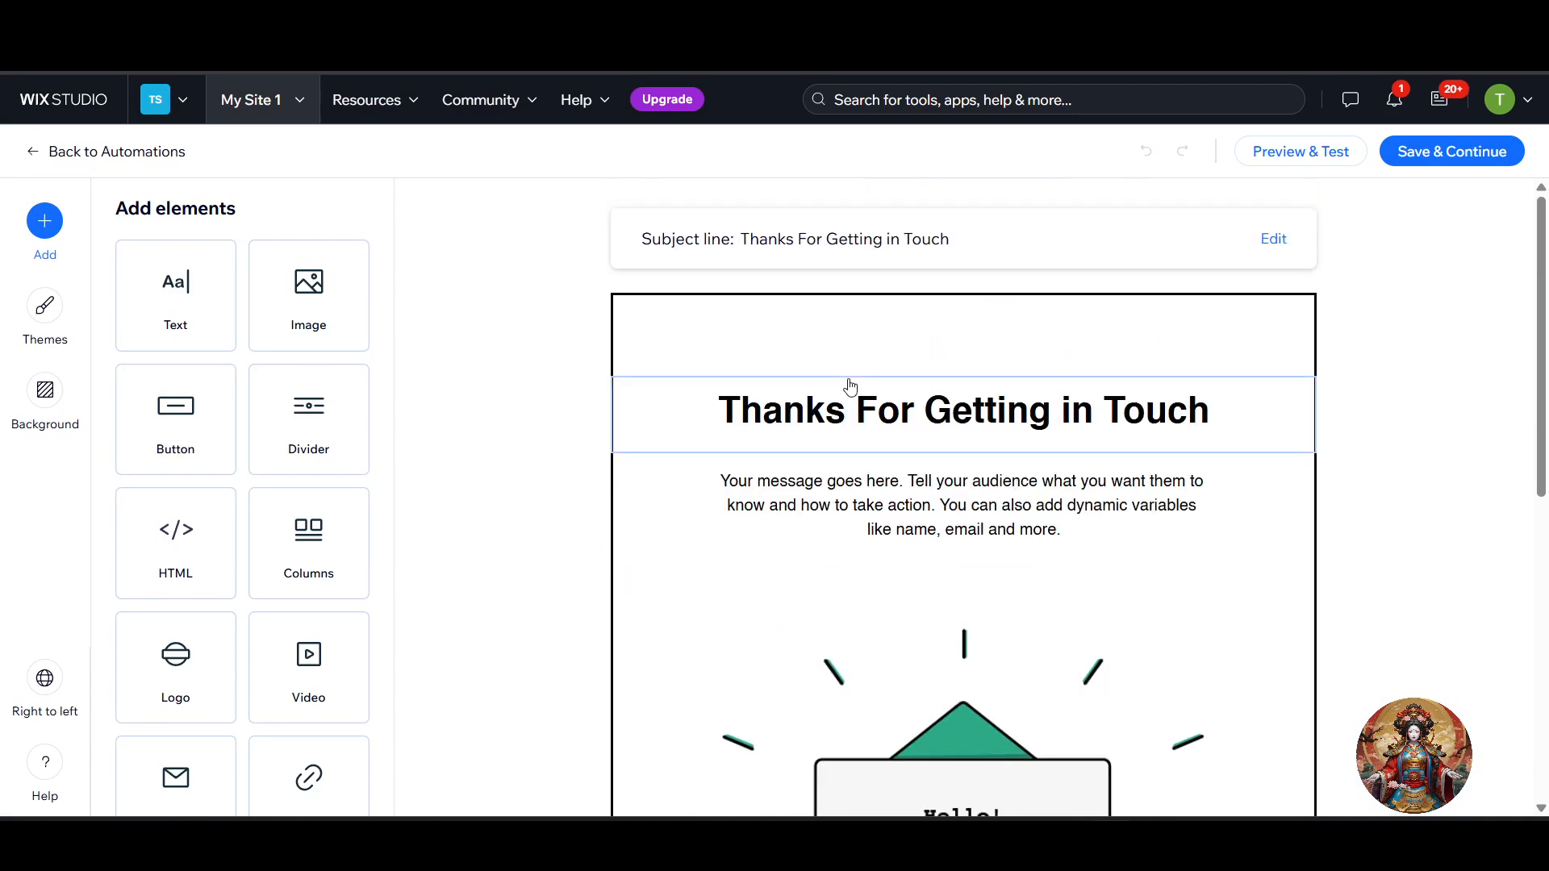
{"action": "left_click", "coordinate": [42, 155]}
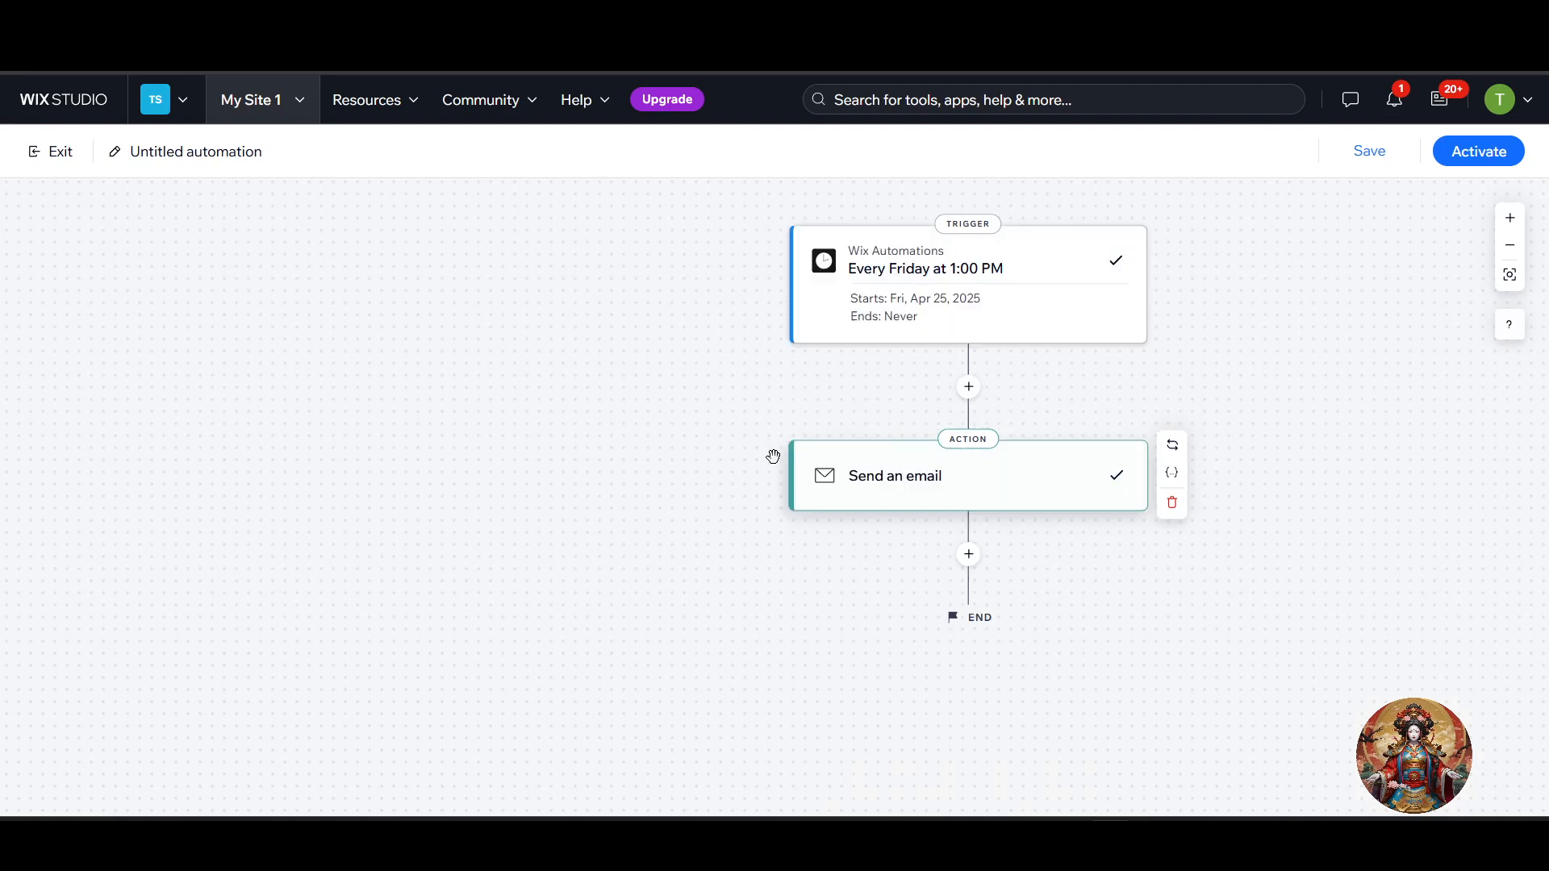
Reopen the Send an email action and examine its email type options, notification topic, recipients section and email preview
{"action": "left_click", "coordinate": [1026, 490]}
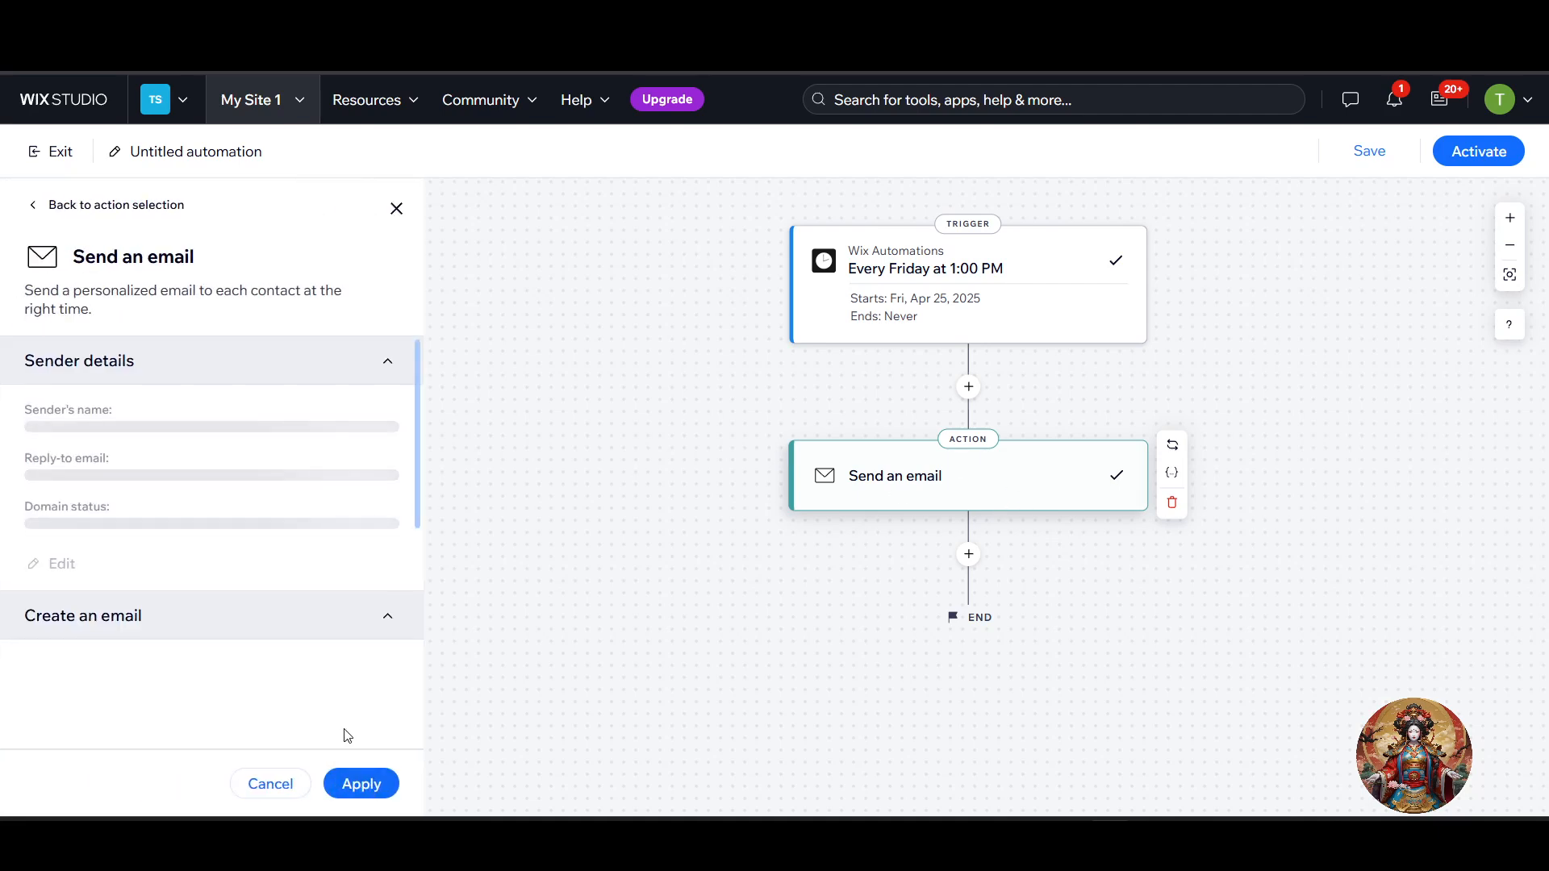
{"action": "scroll", "coordinate": [176, 675], "scroll_direction": "down", "scroll_amount": 6}
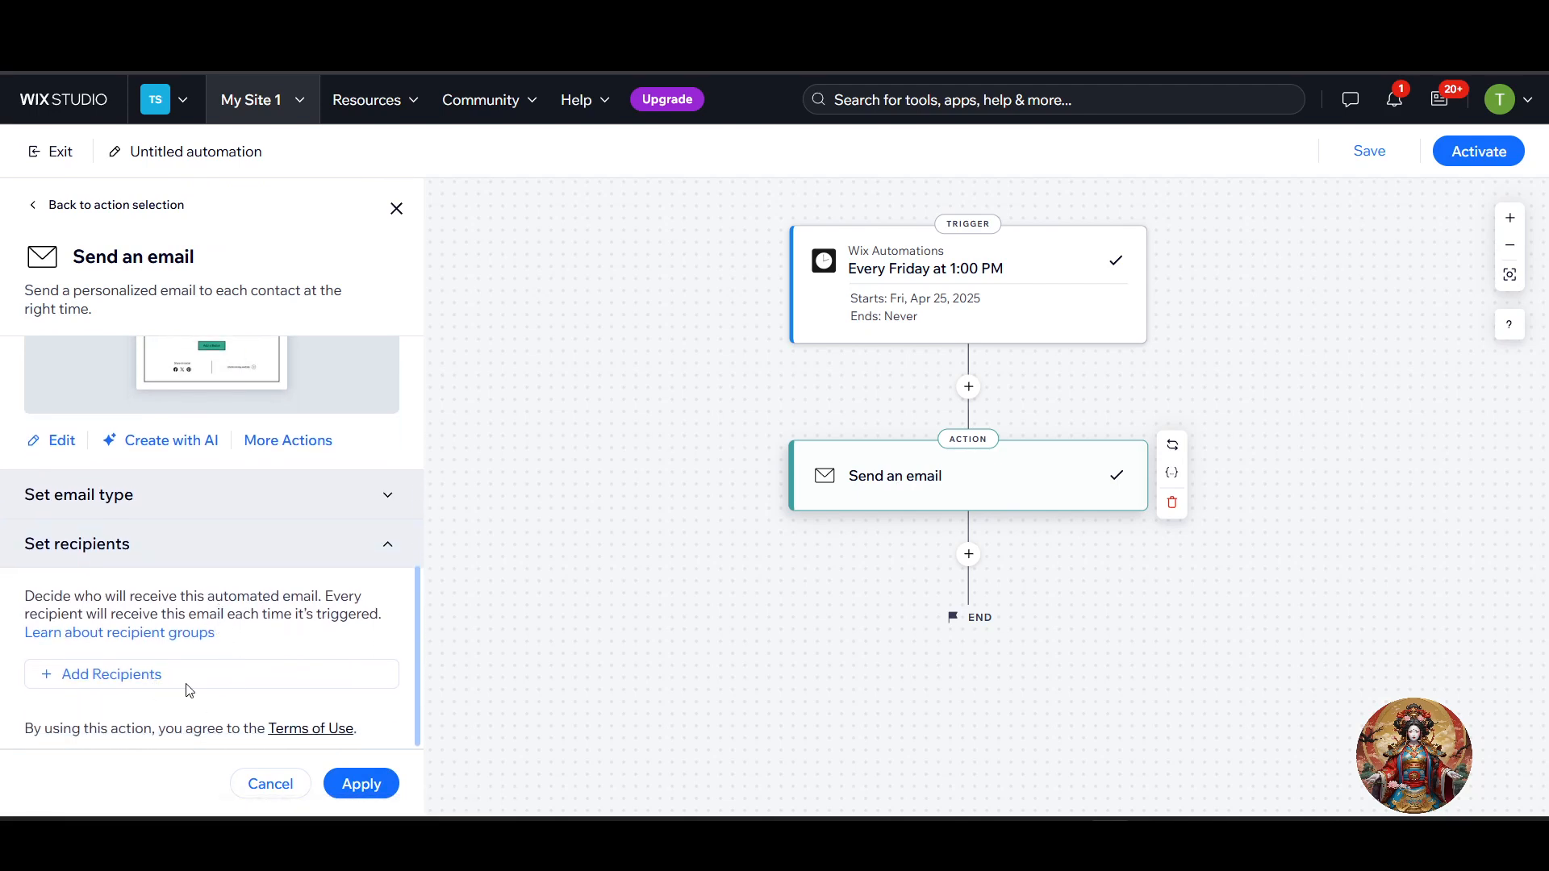
{"action": "scroll", "coordinate": [202, 646], "scroll_direction": "up", "scroll_amount": 1}
{"action": "left_click", "coordinate": [208, 601]}
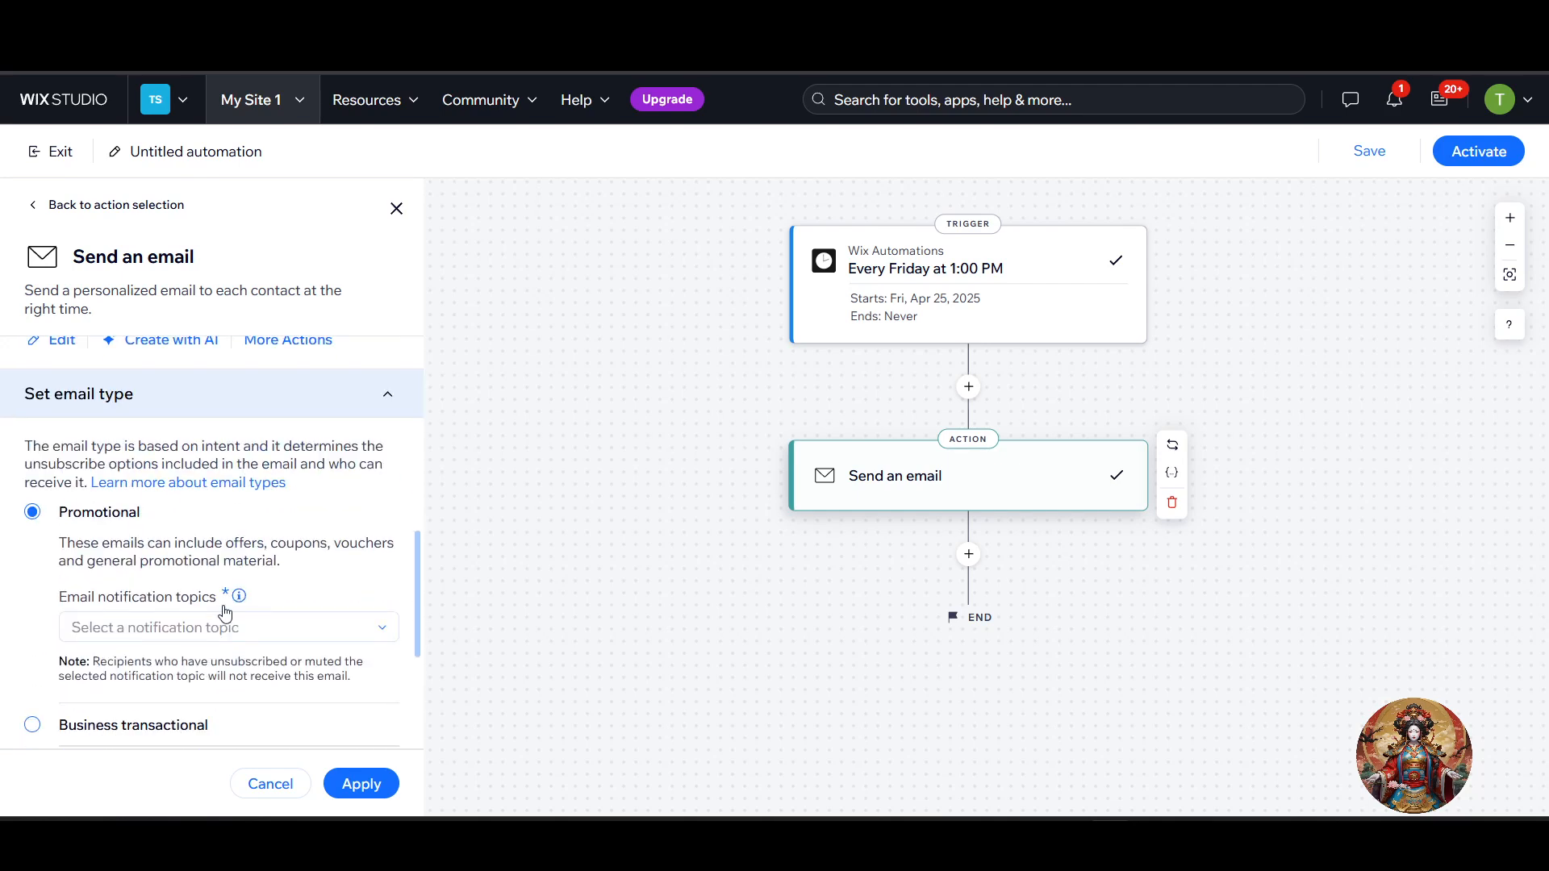
{"action": "scroll", "coordinate": [194, 614], "scroll_direction": "down", "scroll_amount": 3}
{"action": "scroll", "coordinate": [137, 501], "scroll_direction": "up", "scroll_amount": 2}
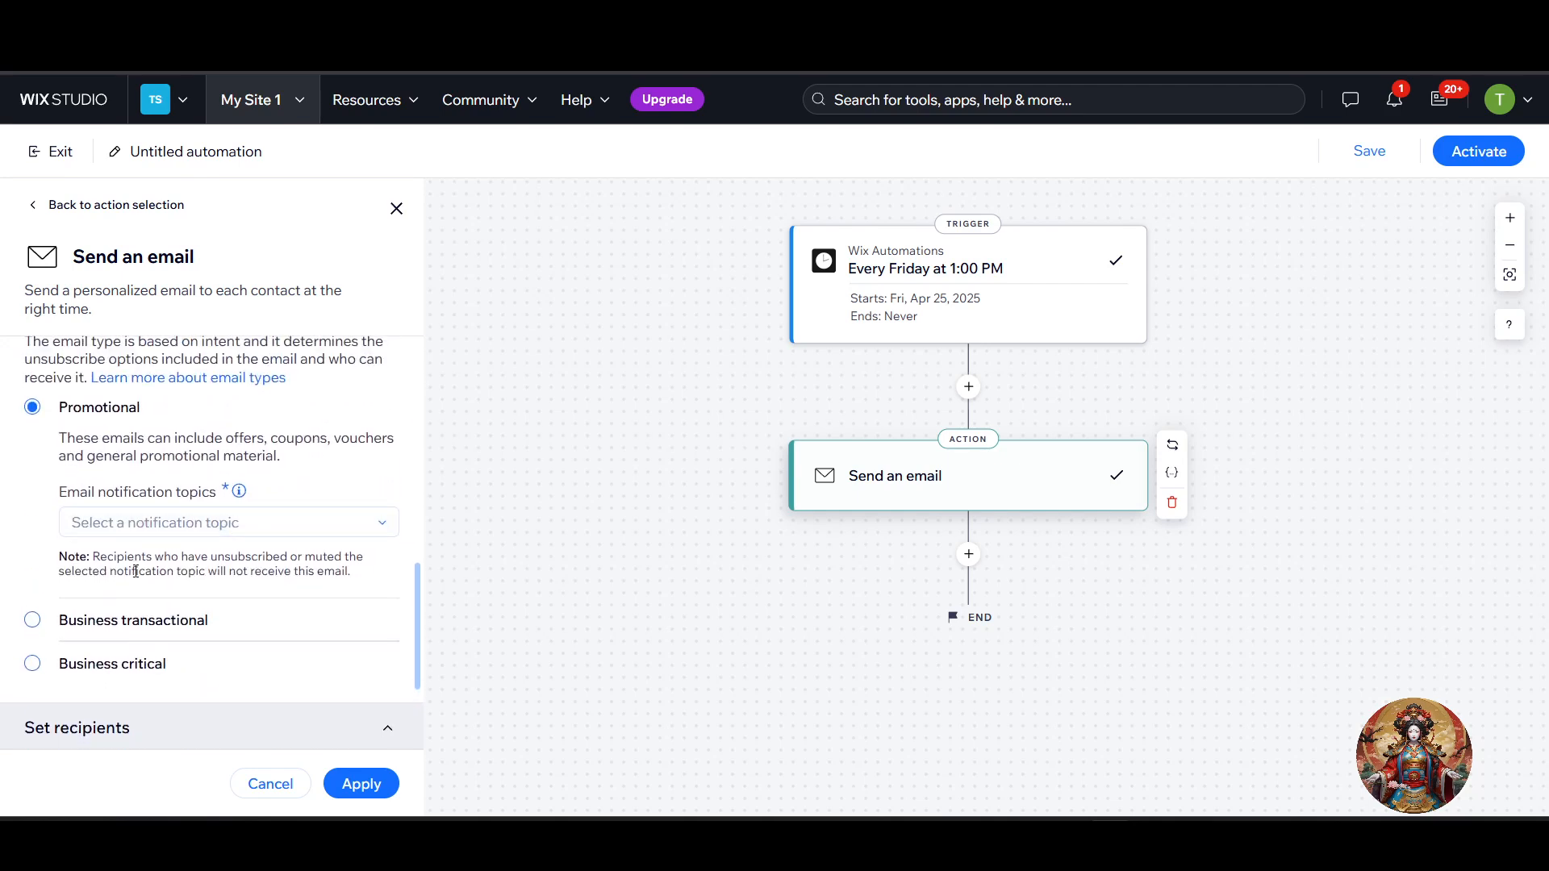
{"action": "scroll", "coordinate": [323, 541], "scroll_direction": "down", "scroll_amount": 3}
{"action": "scroll", "coordinate": [133, 464], "scroll_direction": "up", "scroll_amount": 2}
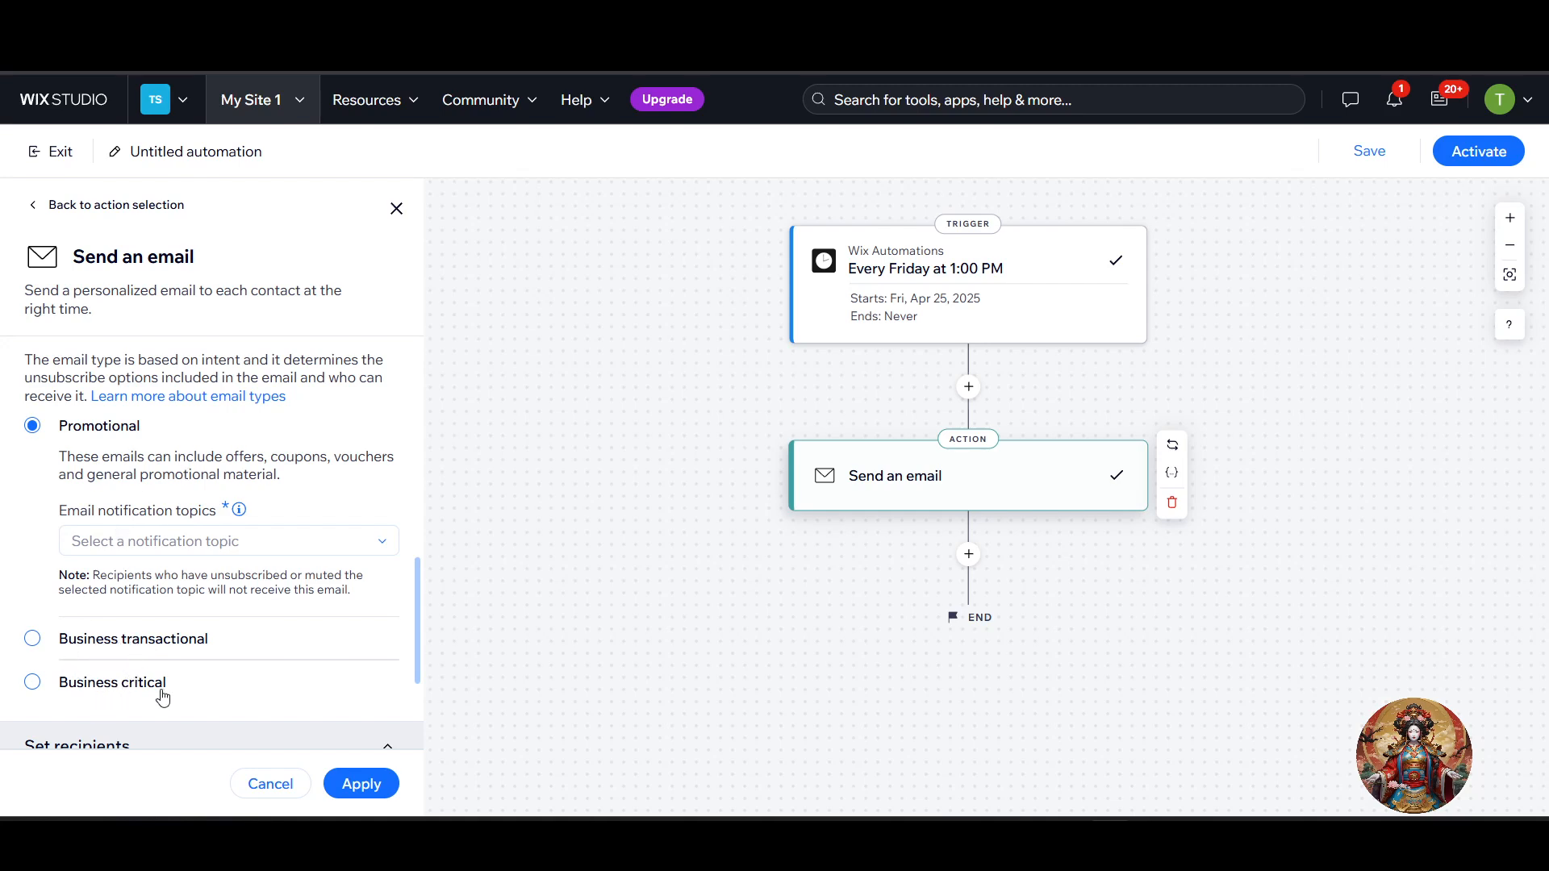
{"action": "scroll", "coordinate": [206, 694], "scroll_direction": "up", "scroll_amount": 3}
{"action": "scroll", "coordinate": [205, 694], "scroll_direction": "down", "scroll_amount": 1}
{"action": "scroll", "coordinate": [202, 666], "scroll_direction": "up", "scroll_amount": 2}
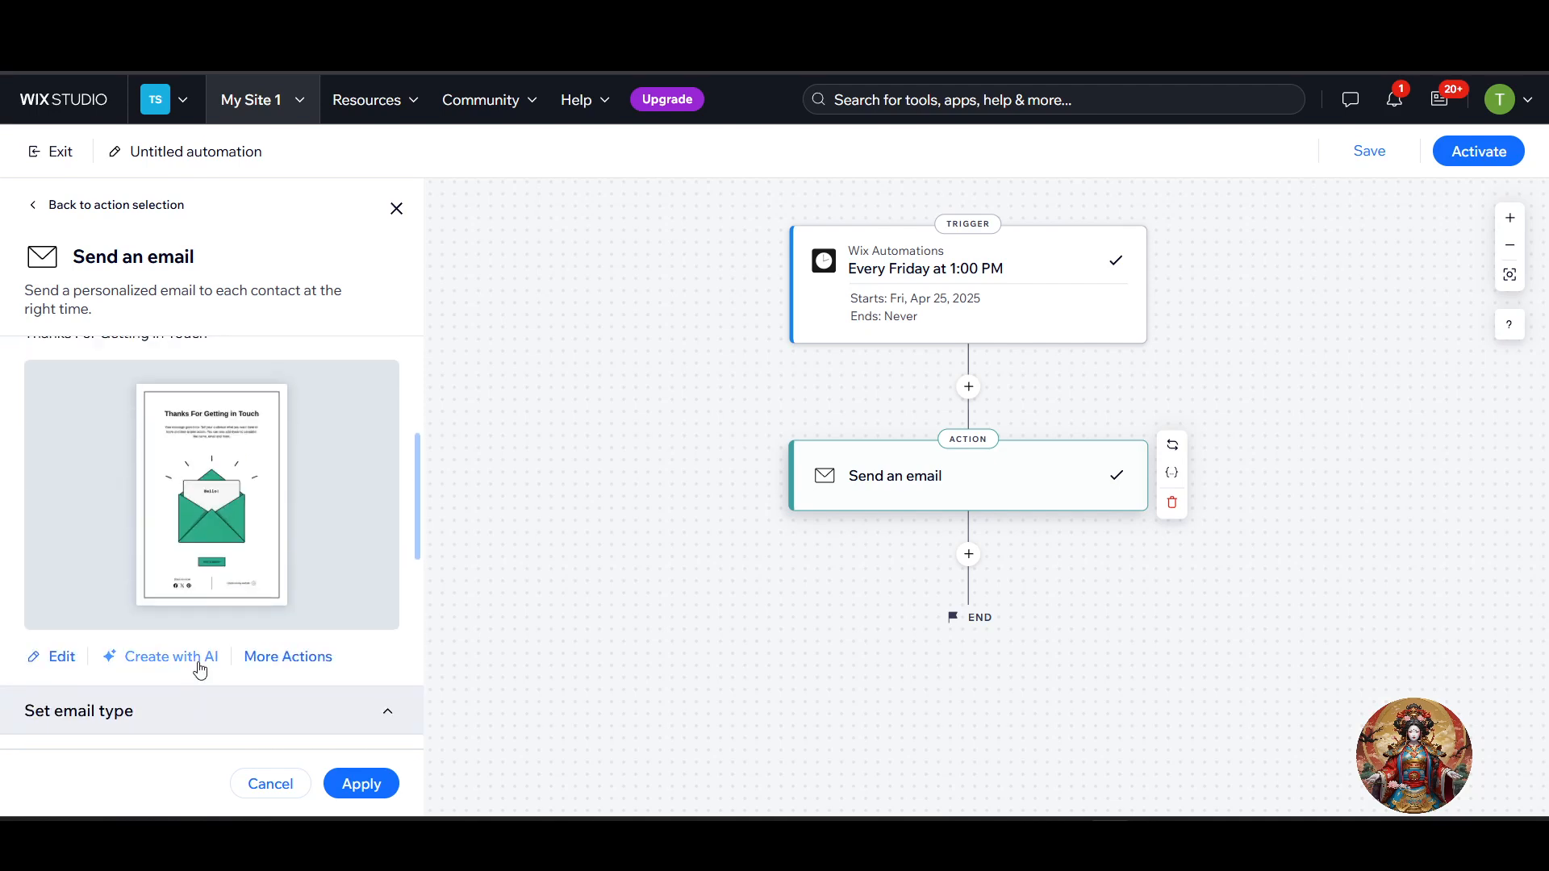
Try to apply the email action, and set the Promotional email type's notification topic to Announcements
{"action": "left_click", "coordinate": [350, 787]}
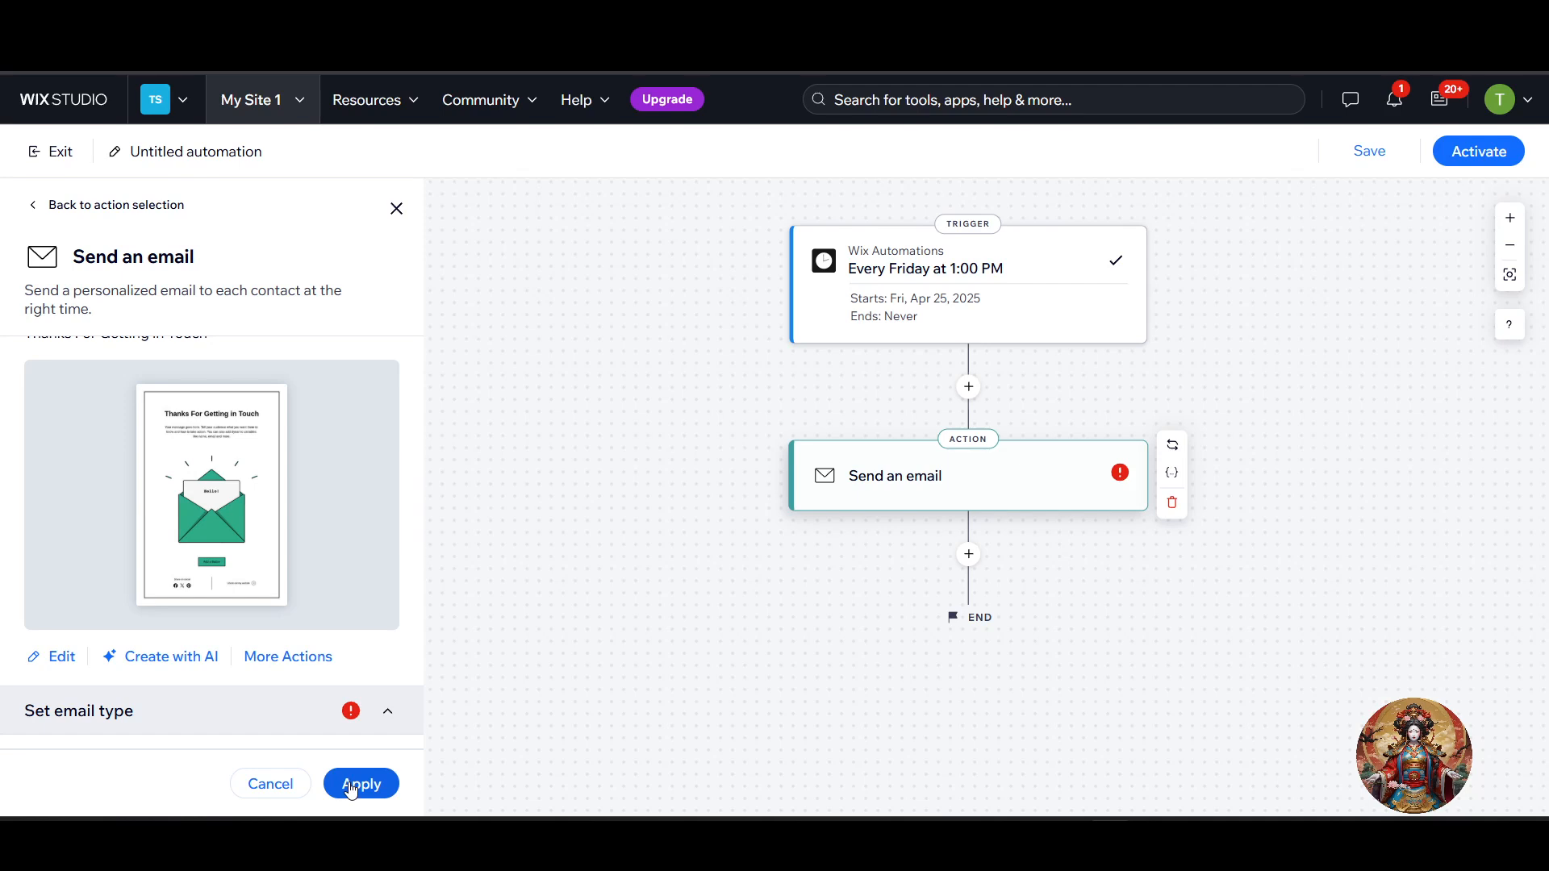
{"action": "left_click", "coordinate": [322, 724]}
{"action": "left_click", "coordinate": [192, 620]}
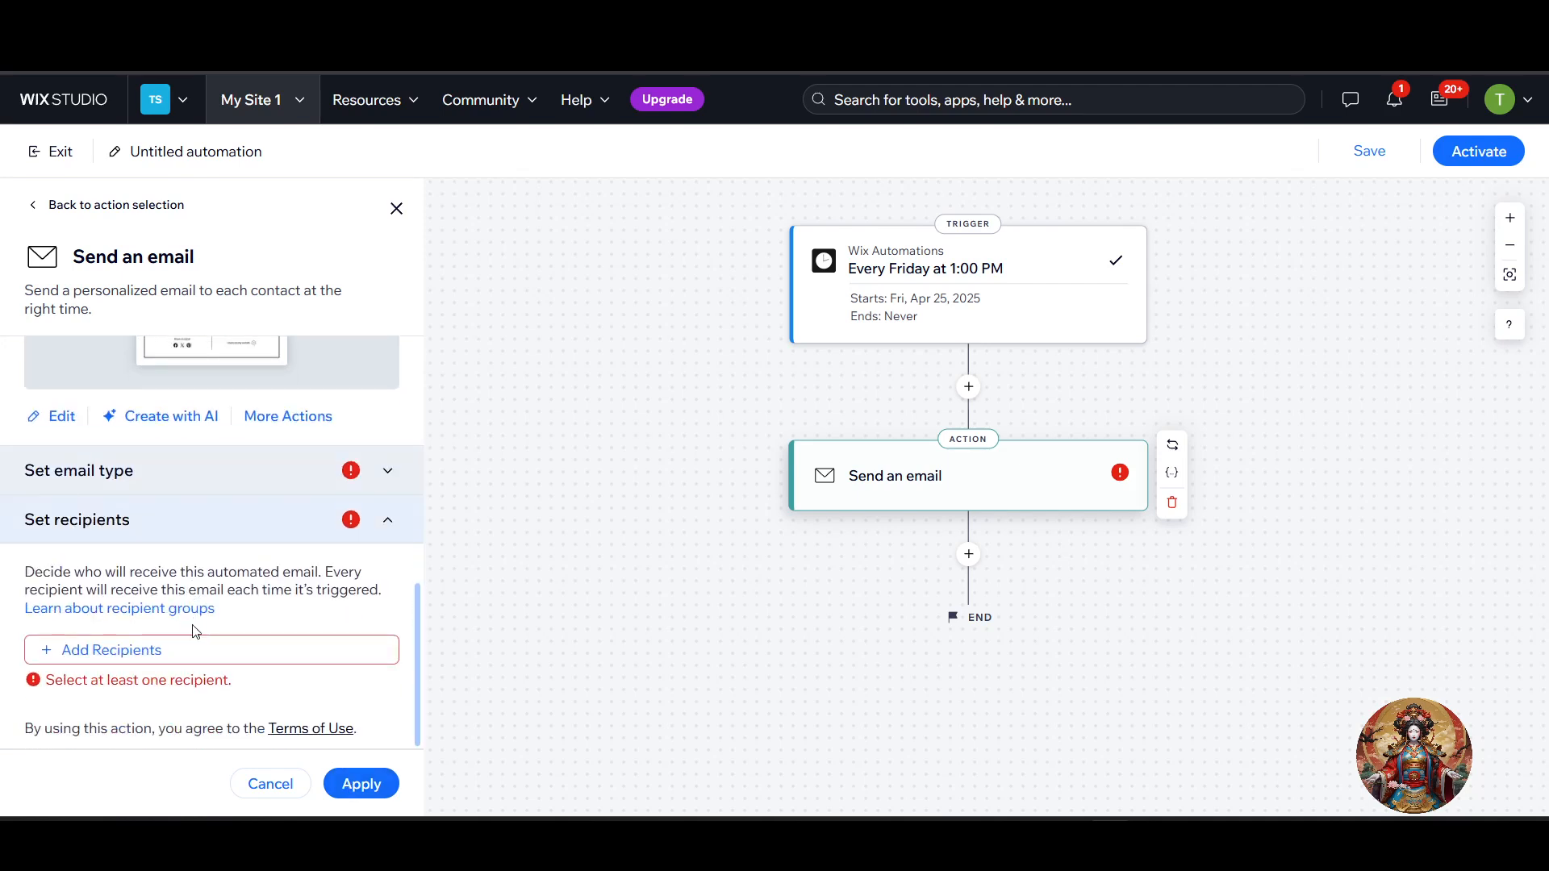
{"action": "left_click", "coordinate": [194, 467]}
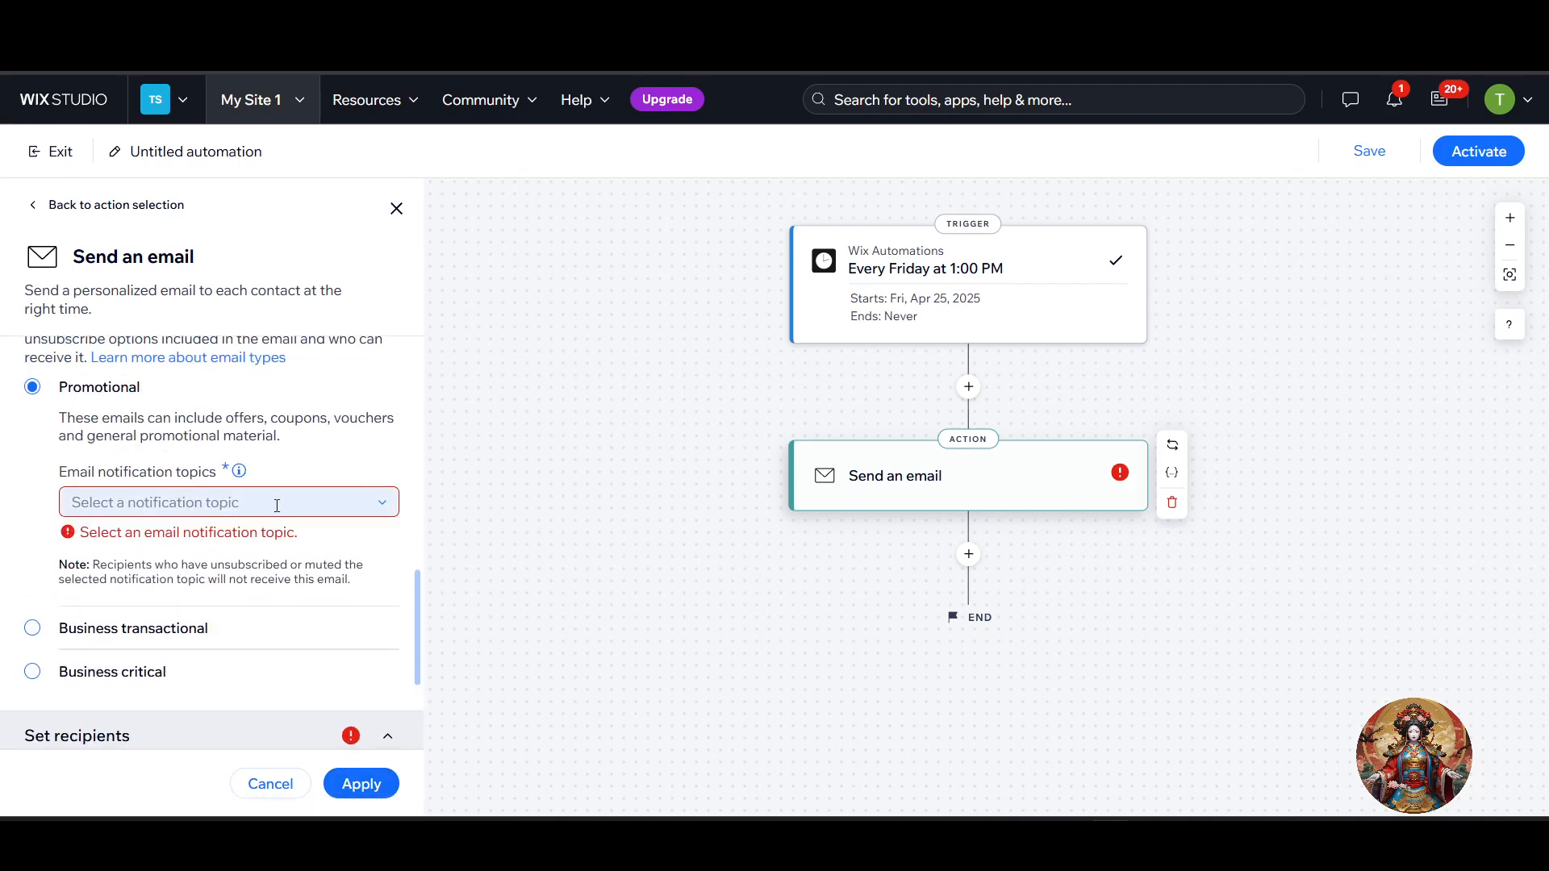
{"action": "left_click", "coordinate": [242, 503]}
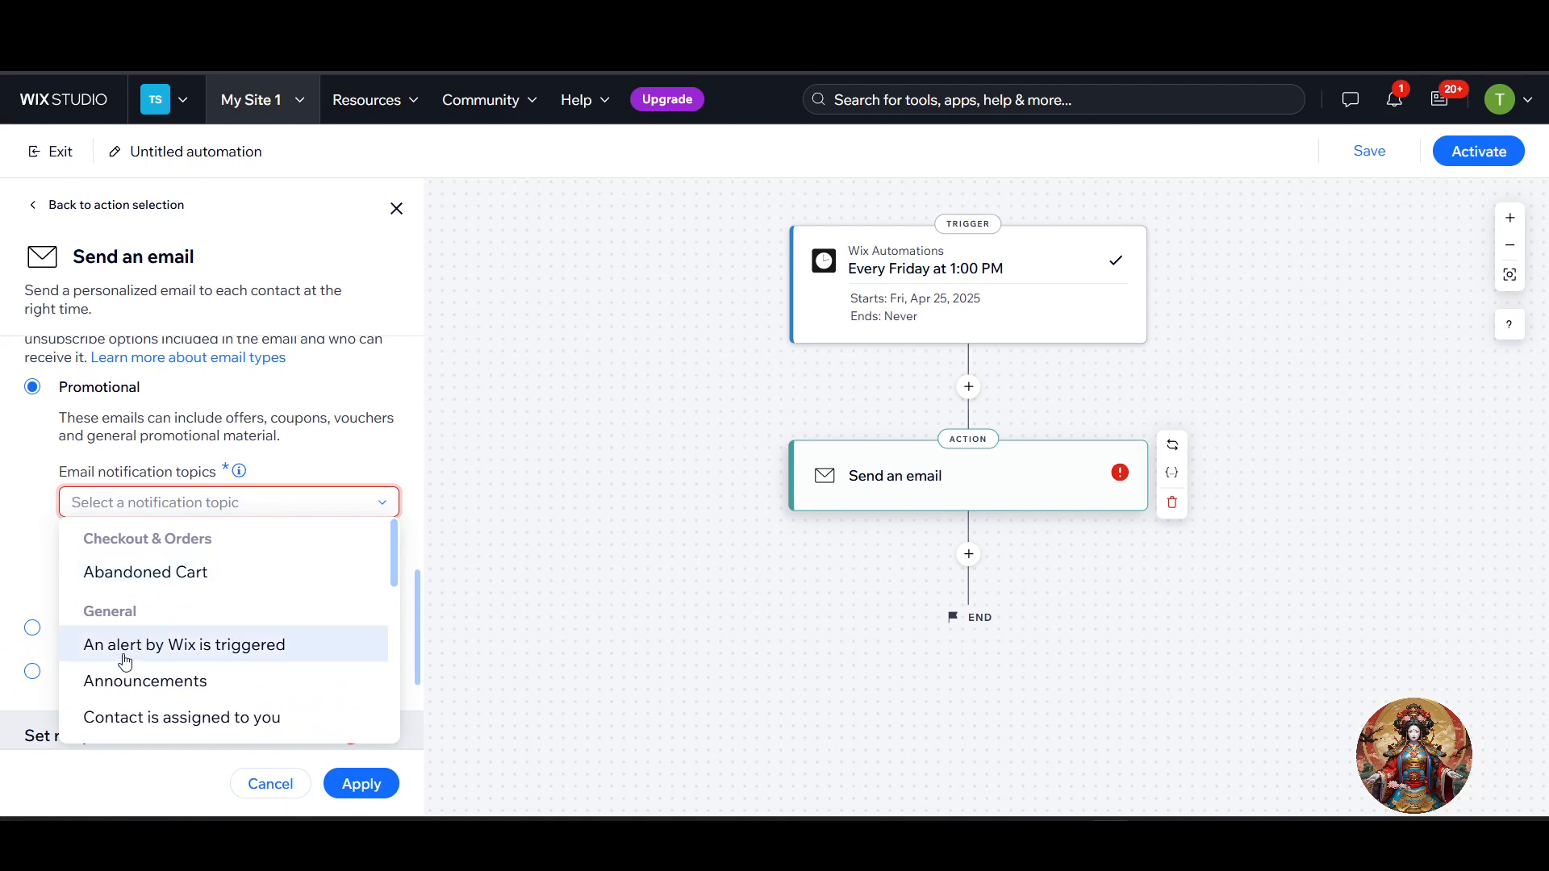
{"action": "left_click", "coordinate": [183, 698]}
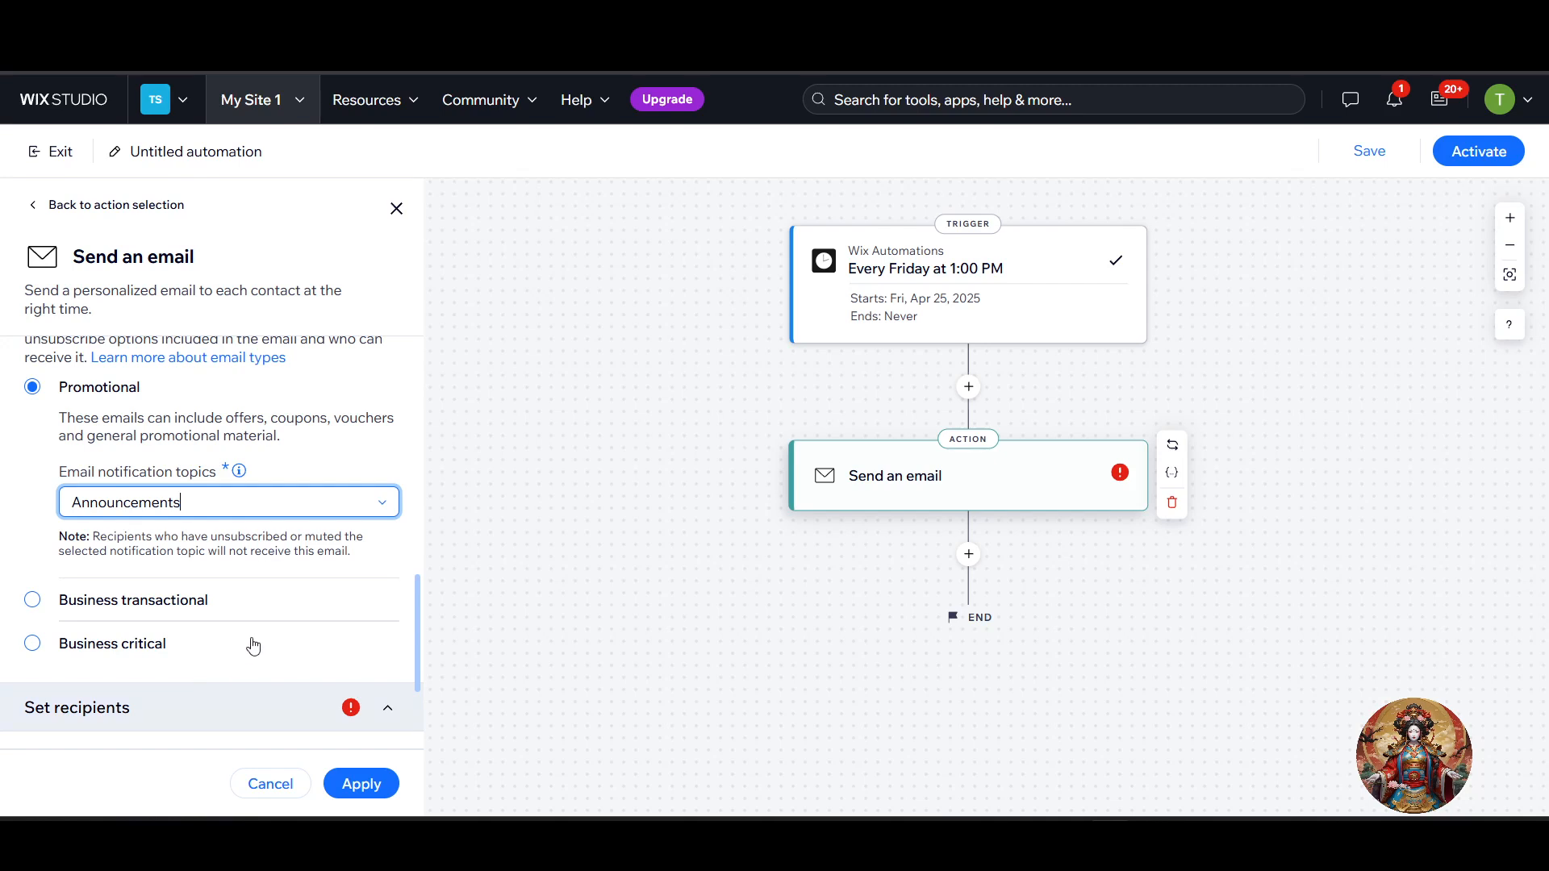
Add one contact as the automated email's recipient and apply the Send an email settings
{"action": "scroll", "coordinate": [267, 645], "scroll_direction": "down", "scroll_amount": 2}
{"action": "scroll", "coordinate": [263, 610], "scroll_direction": "down", "scroll_amount": 1}
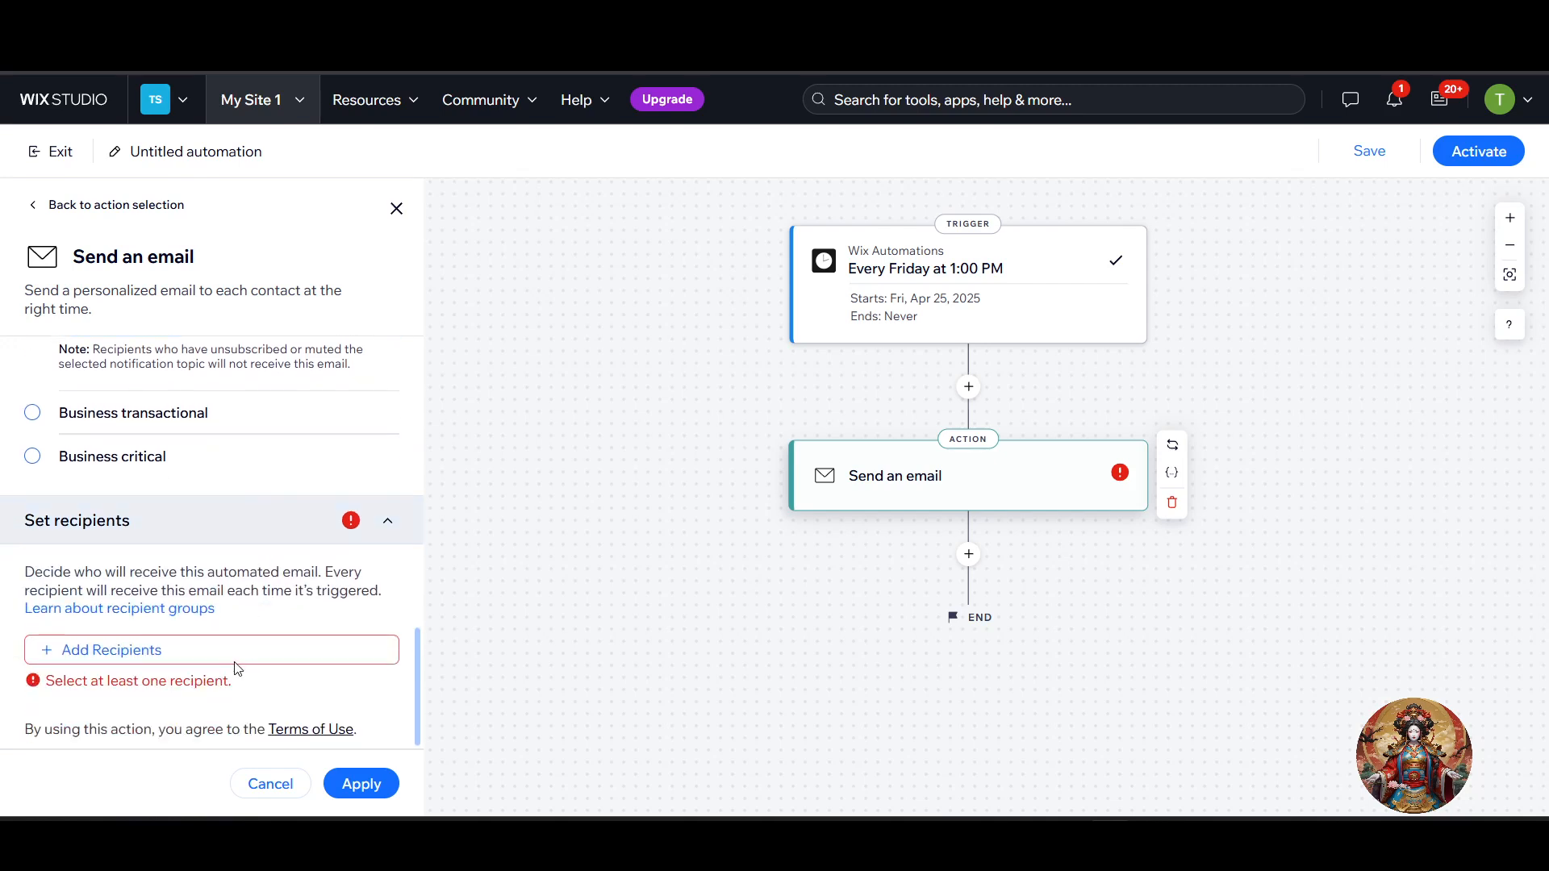
{"action": "left_click", "coordinate": [61, 652]}
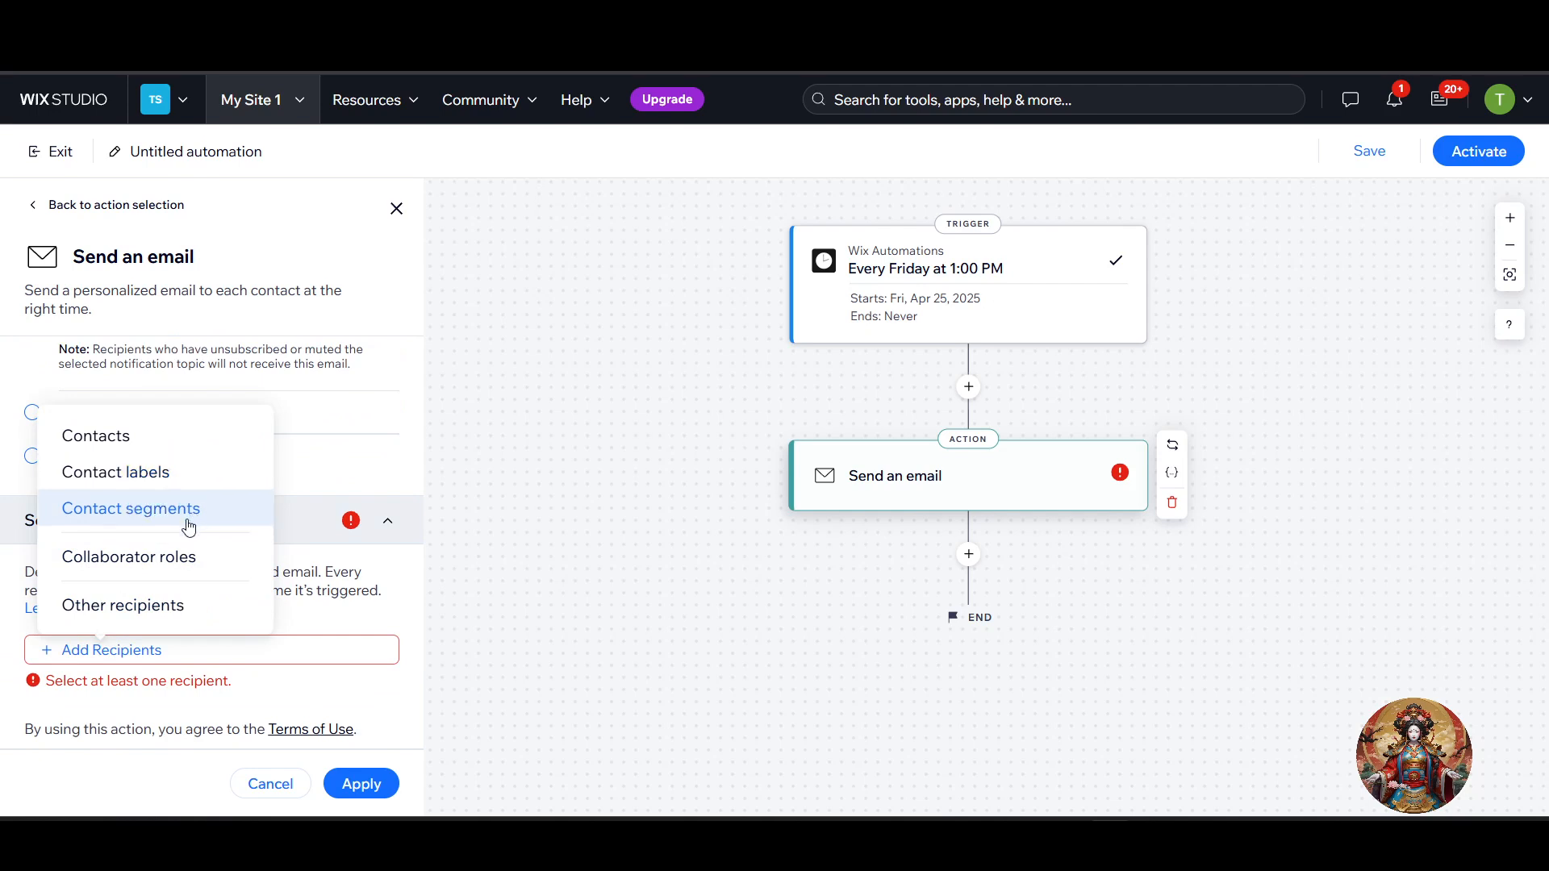
{"action": "left_click", "coordinate": [127, 450]}
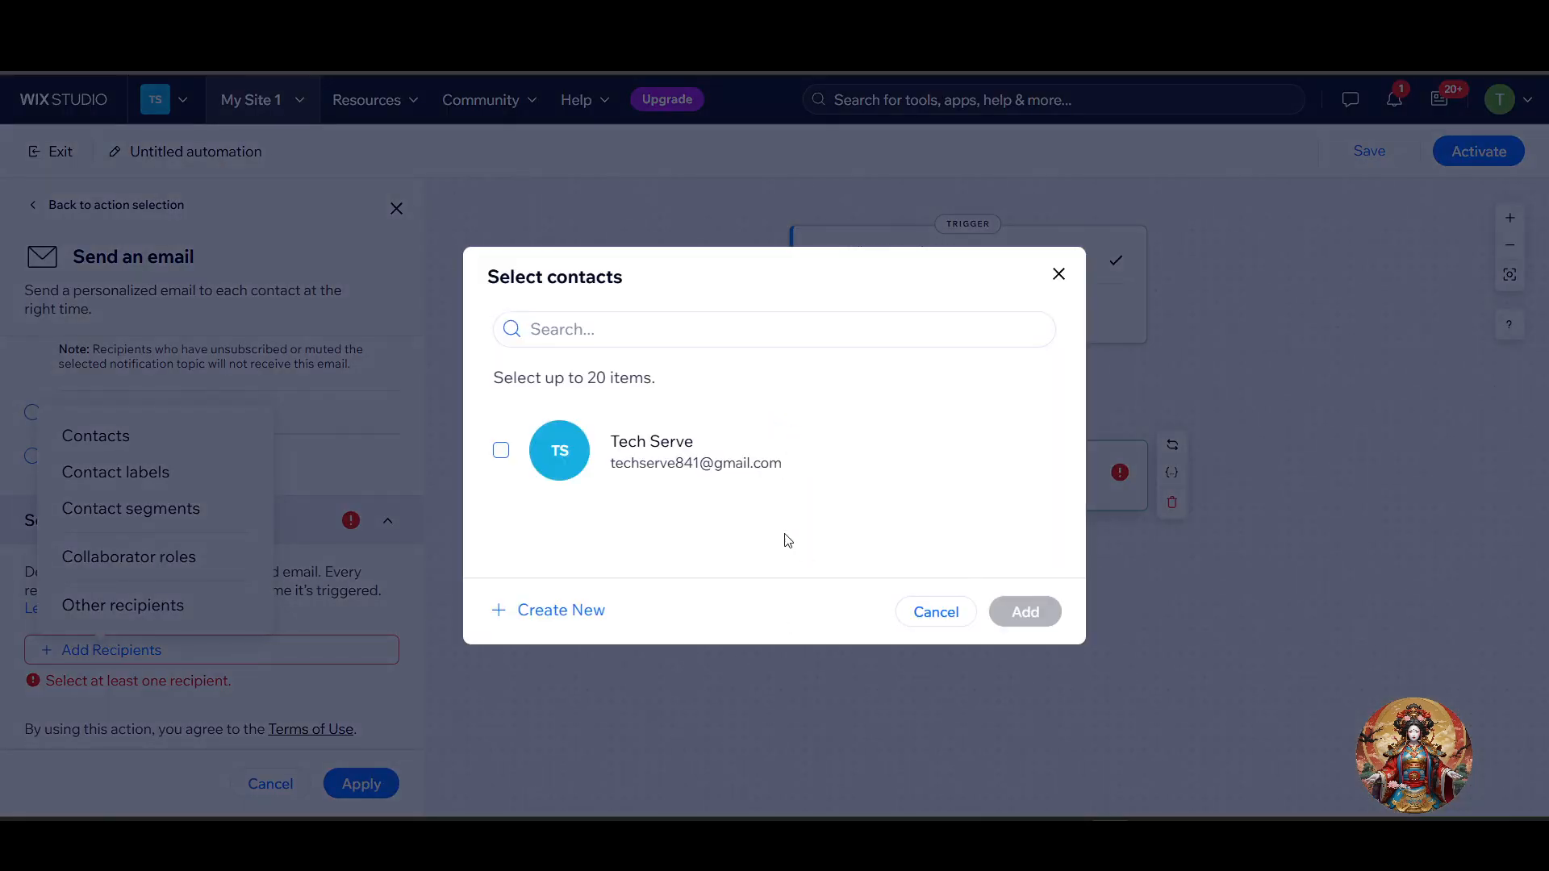
{"action": "left_click", "coordinate": [631, 342]}
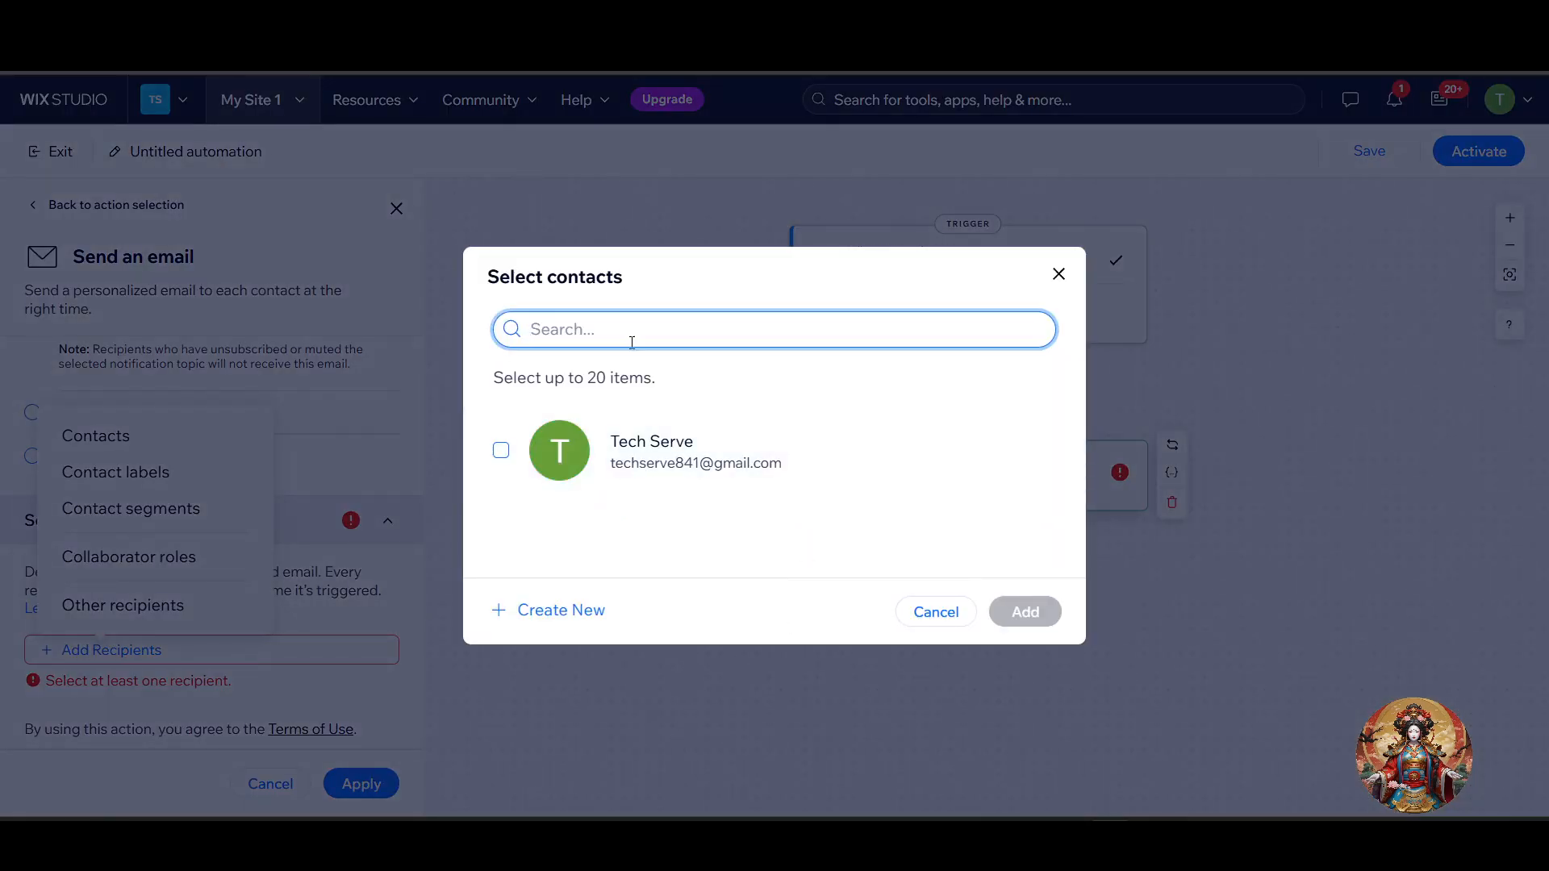
{"action": "left_click", "coordinate": [570, 611]}
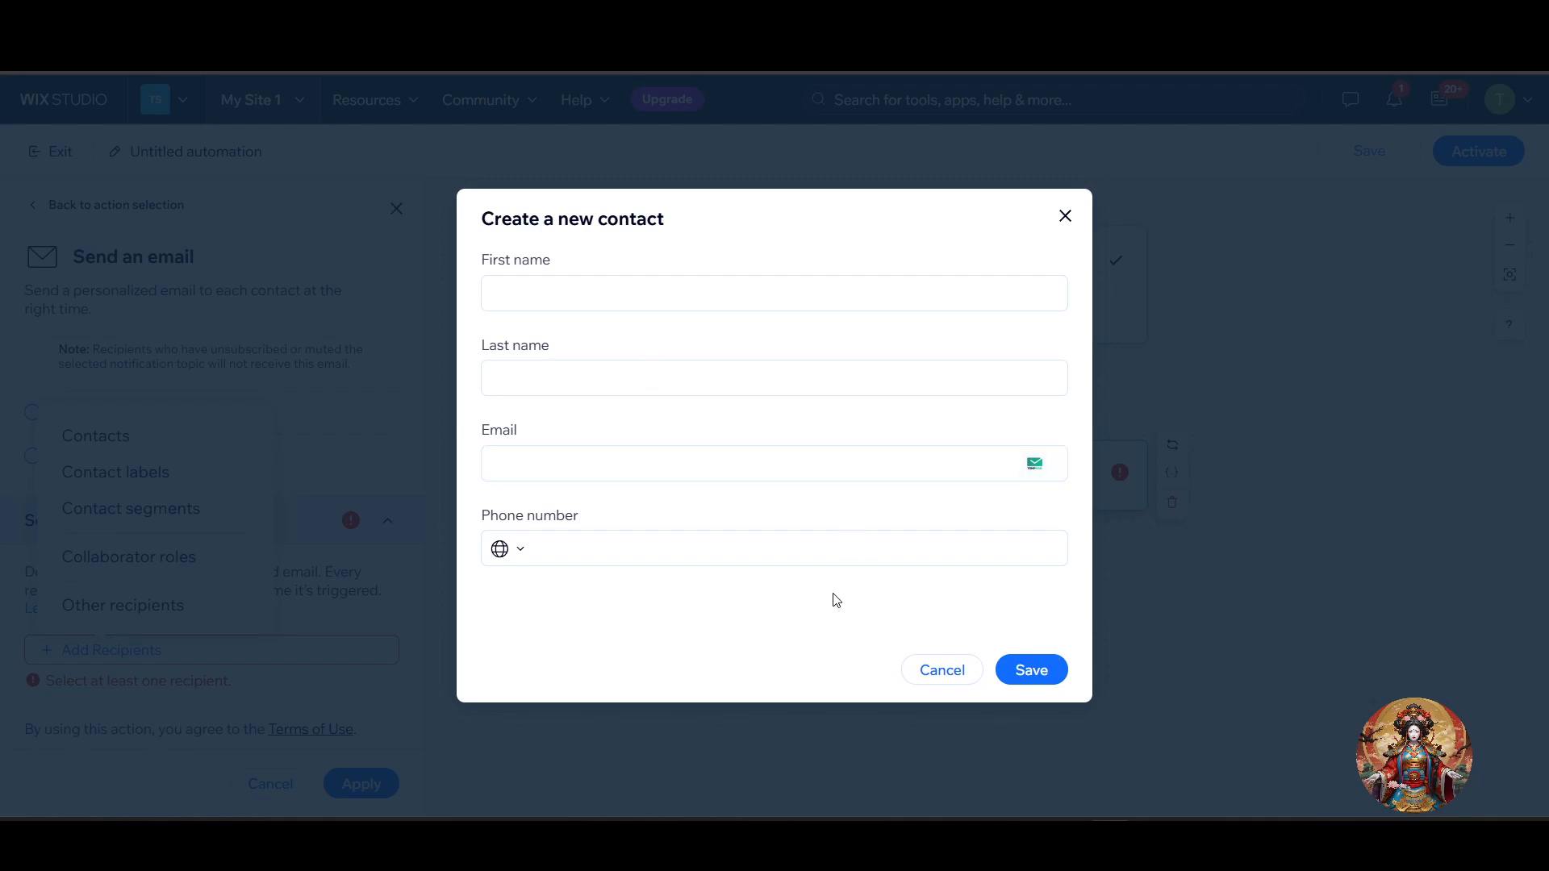
{"action": "mouse_move", "coordinate": [977, 831]}
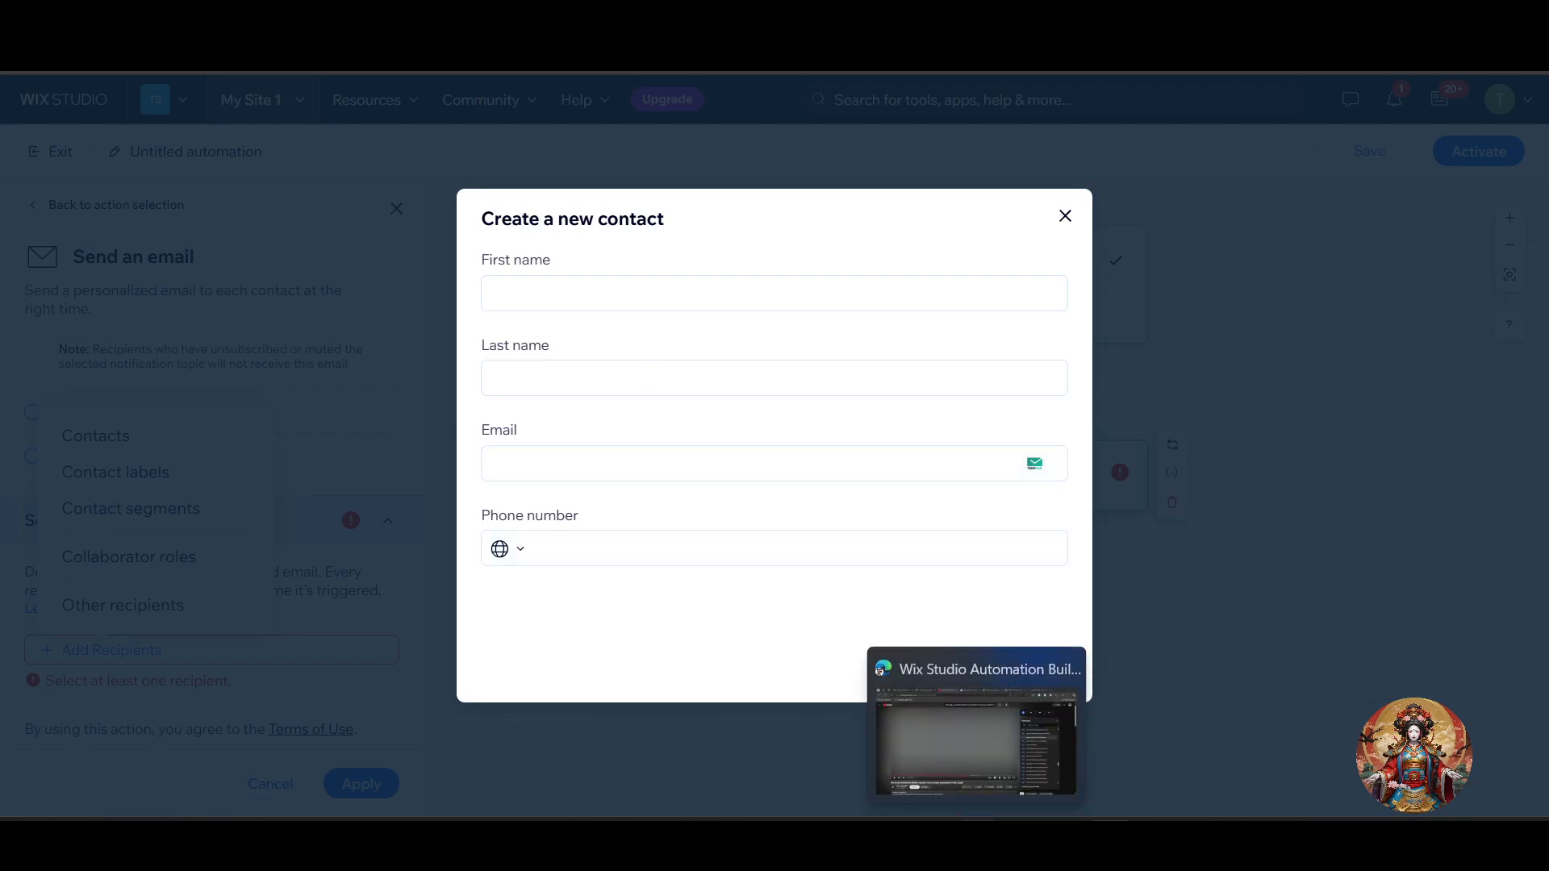
{"action": "left_click", "coordinate": [1424, 20]}
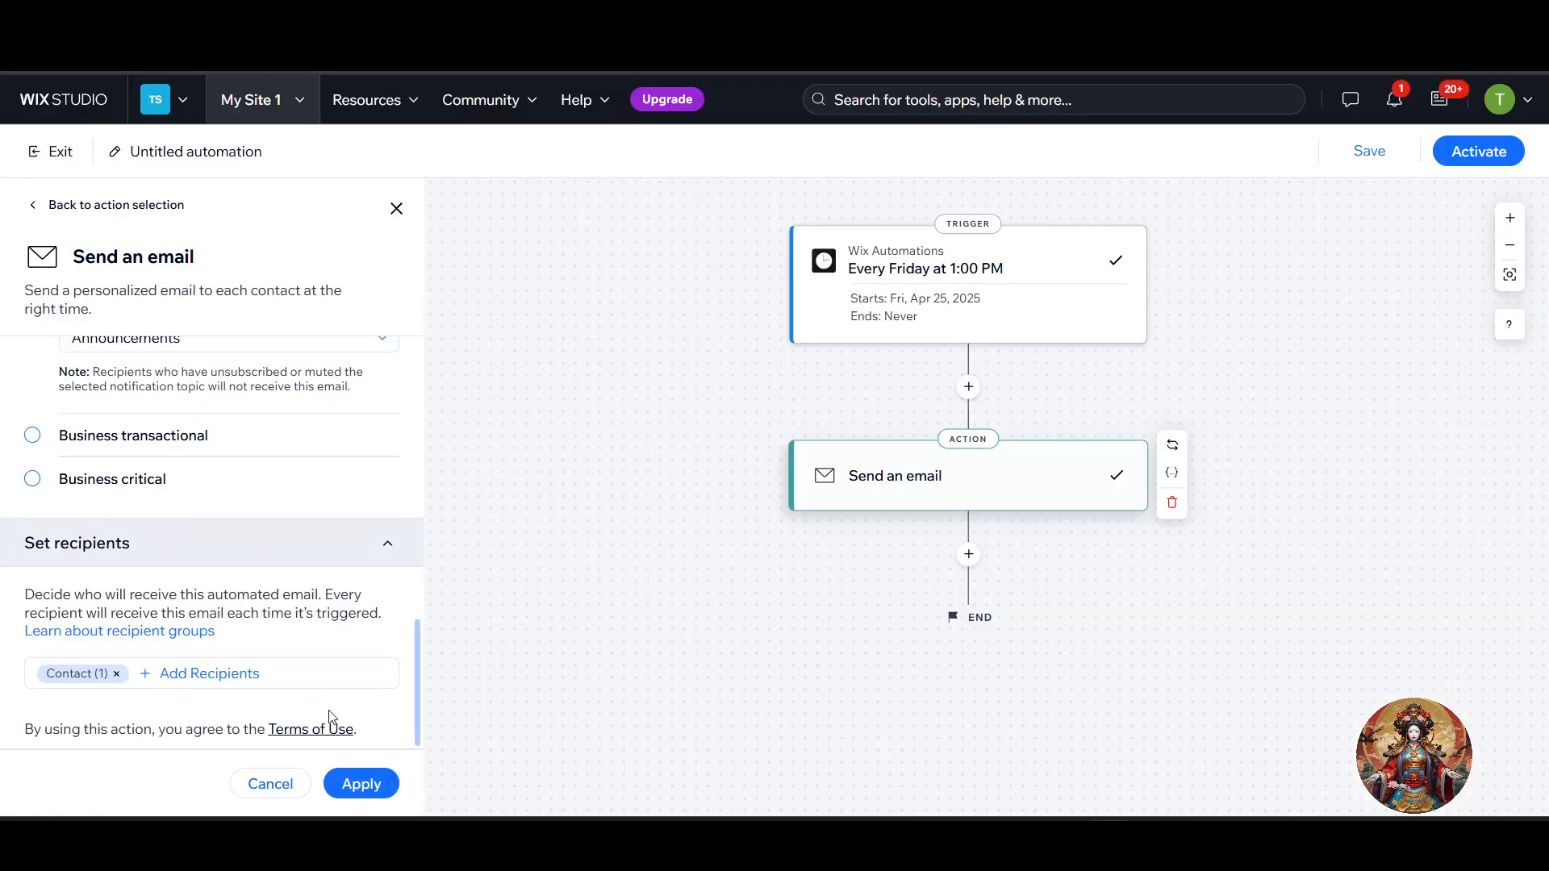
{"action": "left_click", "coordinate": [377, 797]}
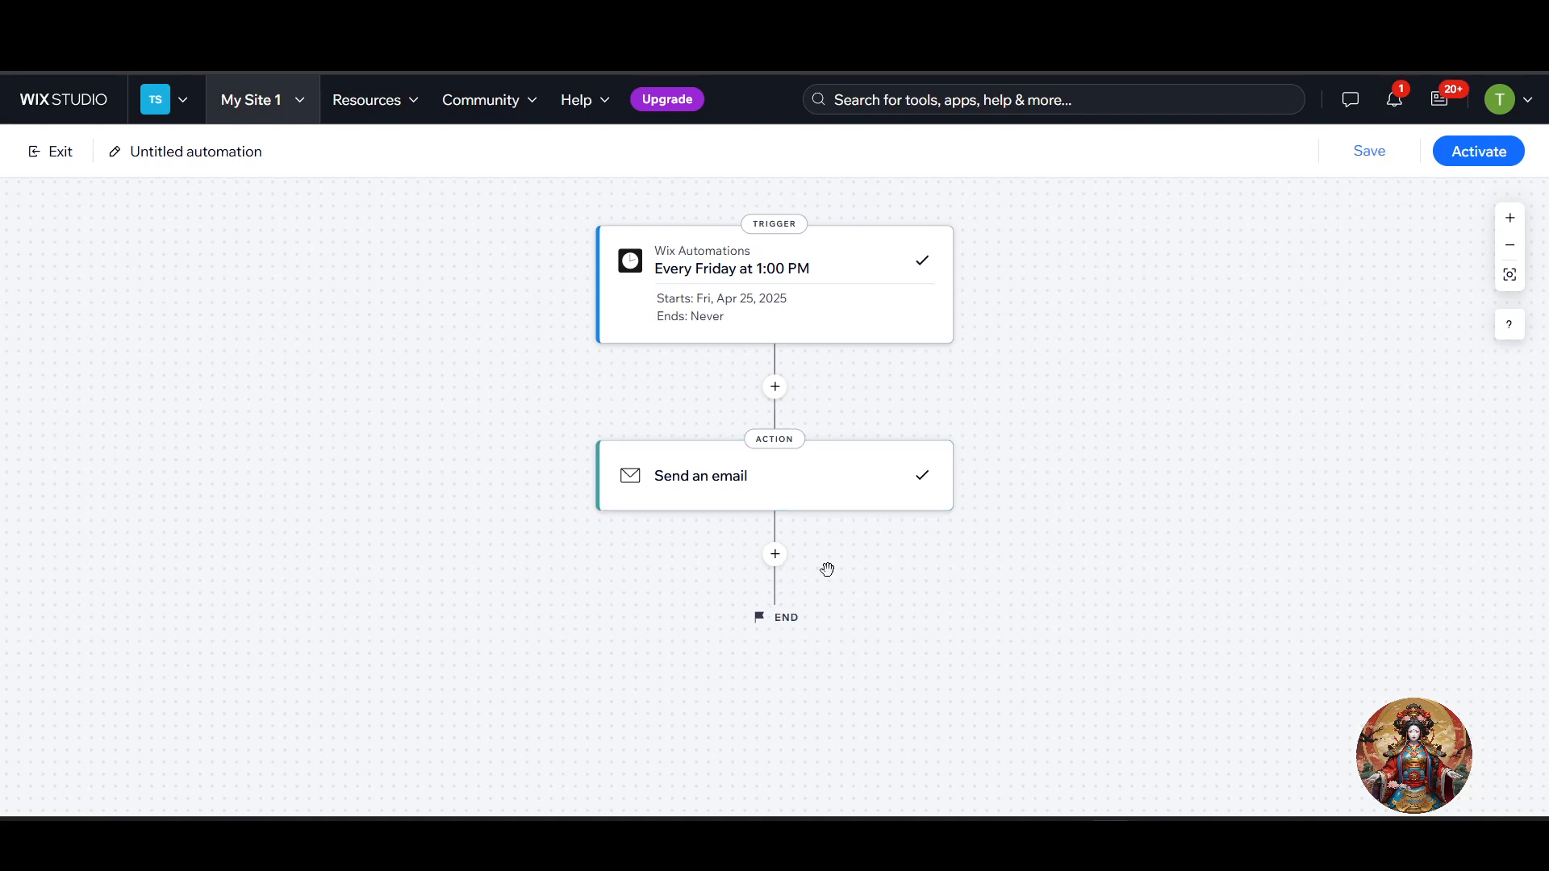
Add a condition after the Send an email action and try to choose a property for it to check
{"action": "scroll", "coordinate": [829, 570], "scroll_direction": "down", "scroll_amount": 2}
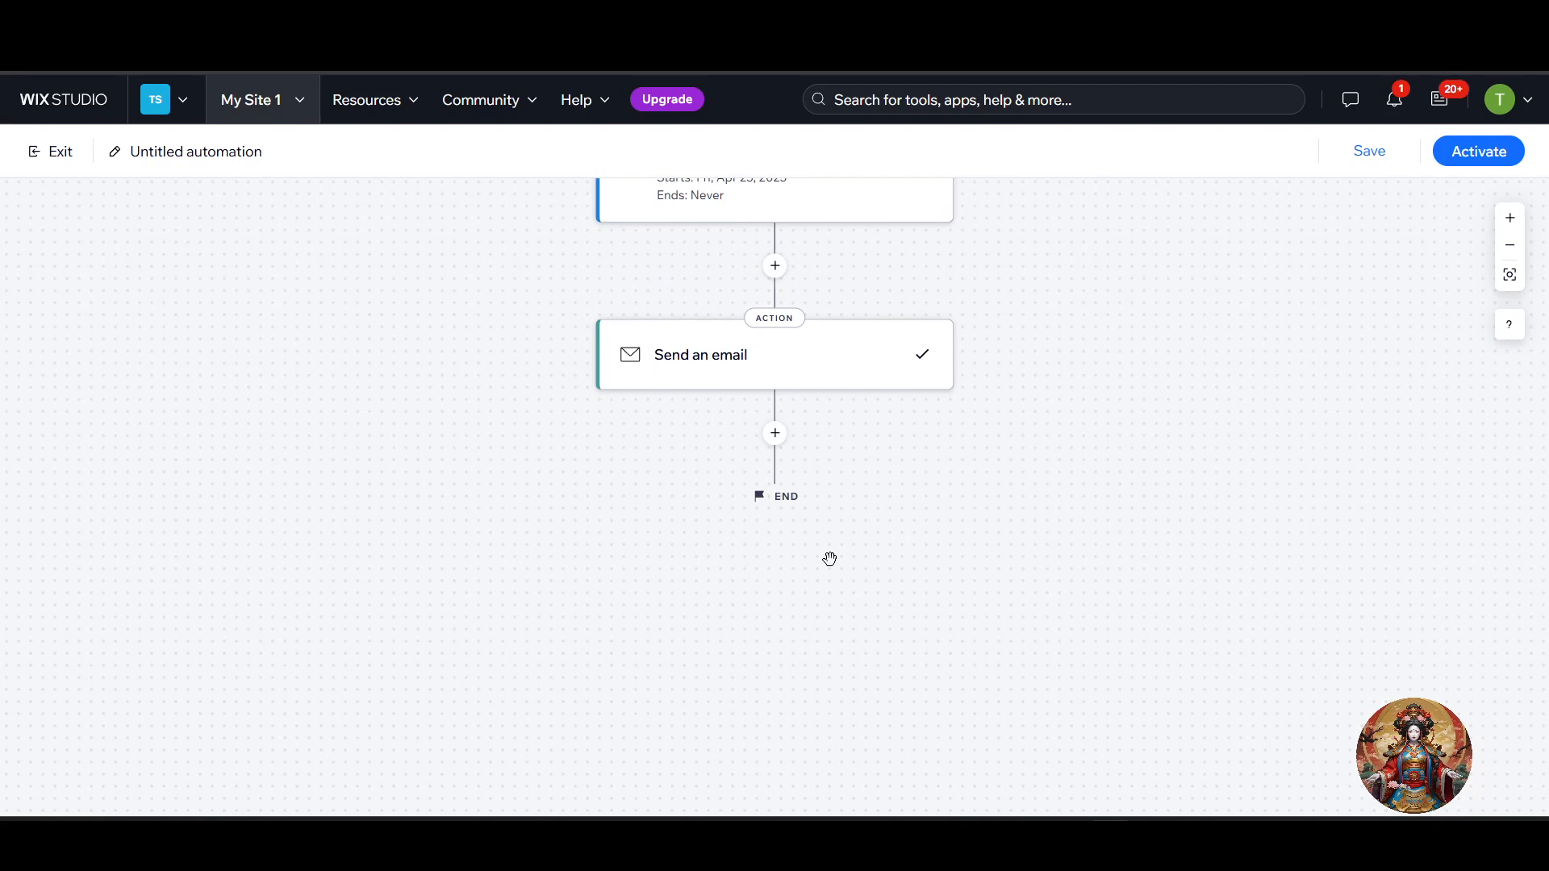
{"action": "left_click", "coordinate": [777, 435]}
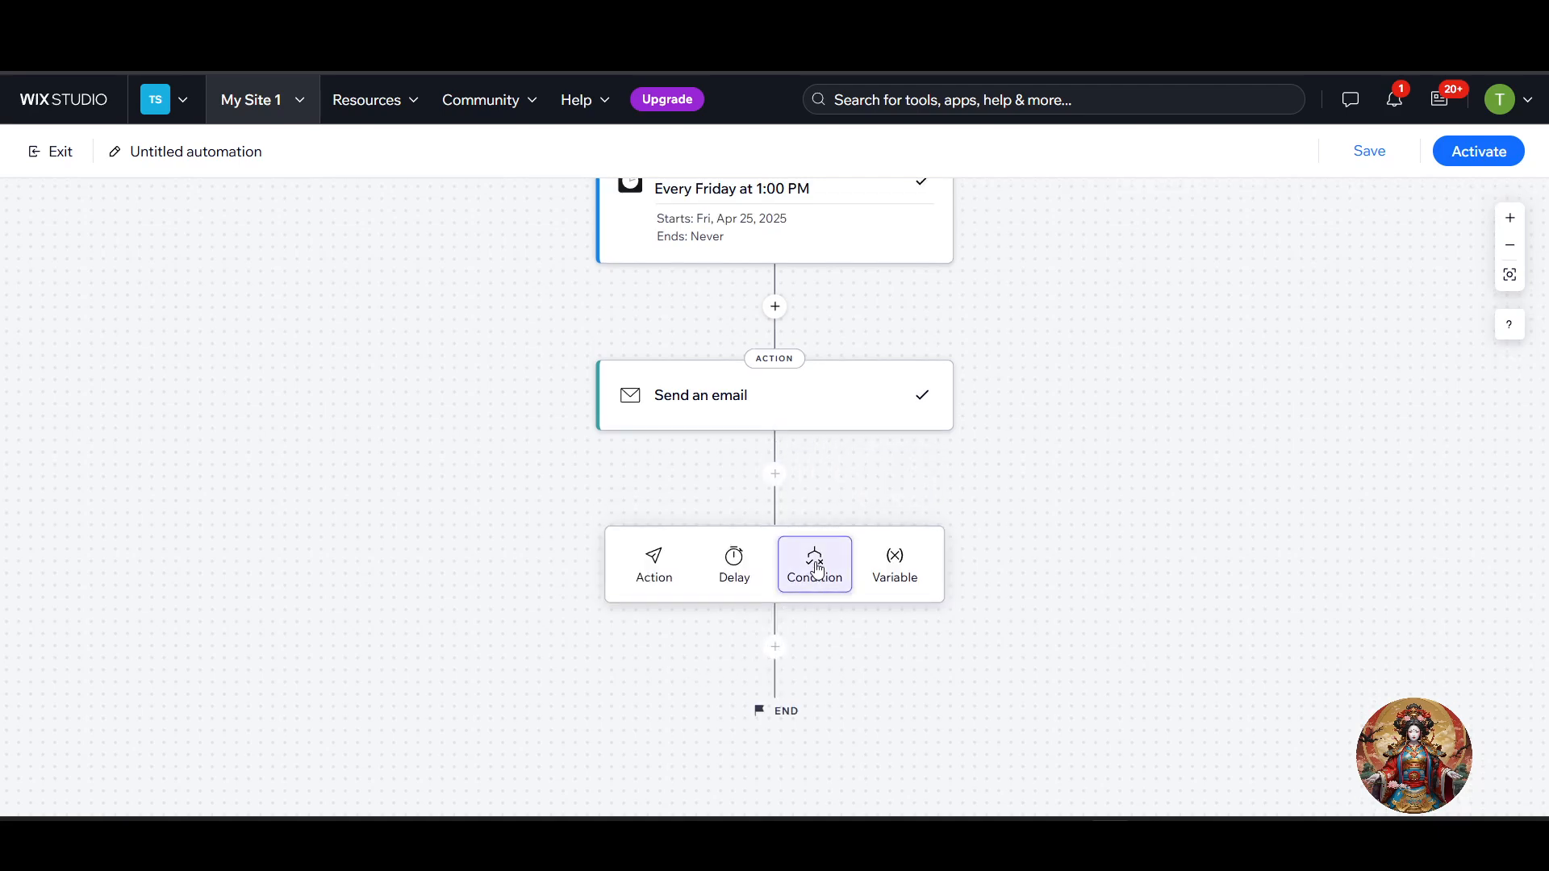
{"action": "left_click", "coordinate": [799, 589]}
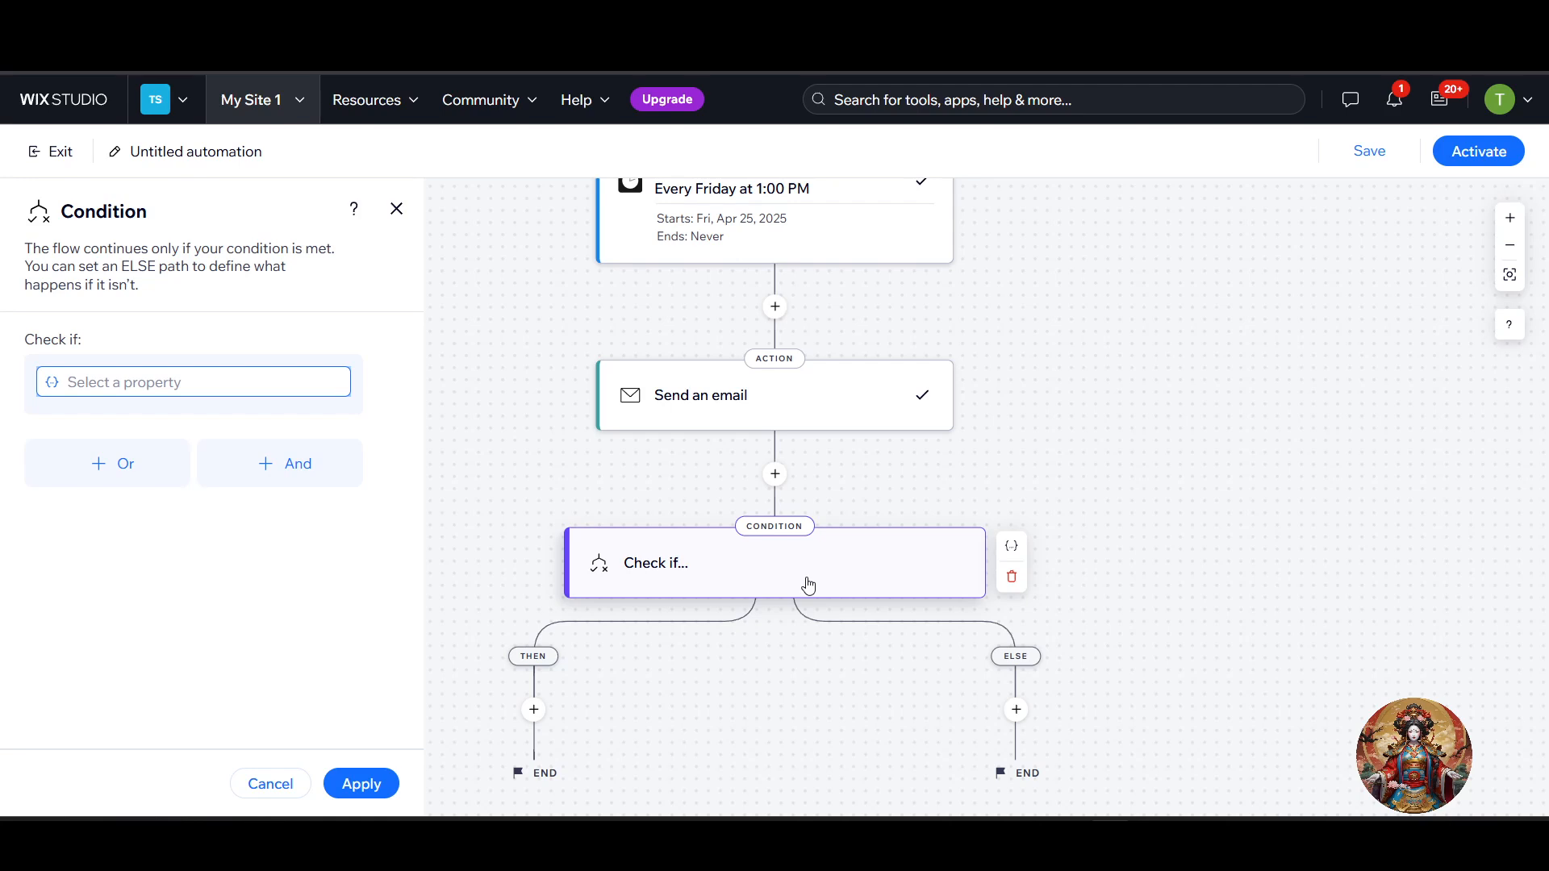
{"action": "left_click", "coordinate": [232, 384]}
{"action": "left_click", "coordinate": [162, 555]}
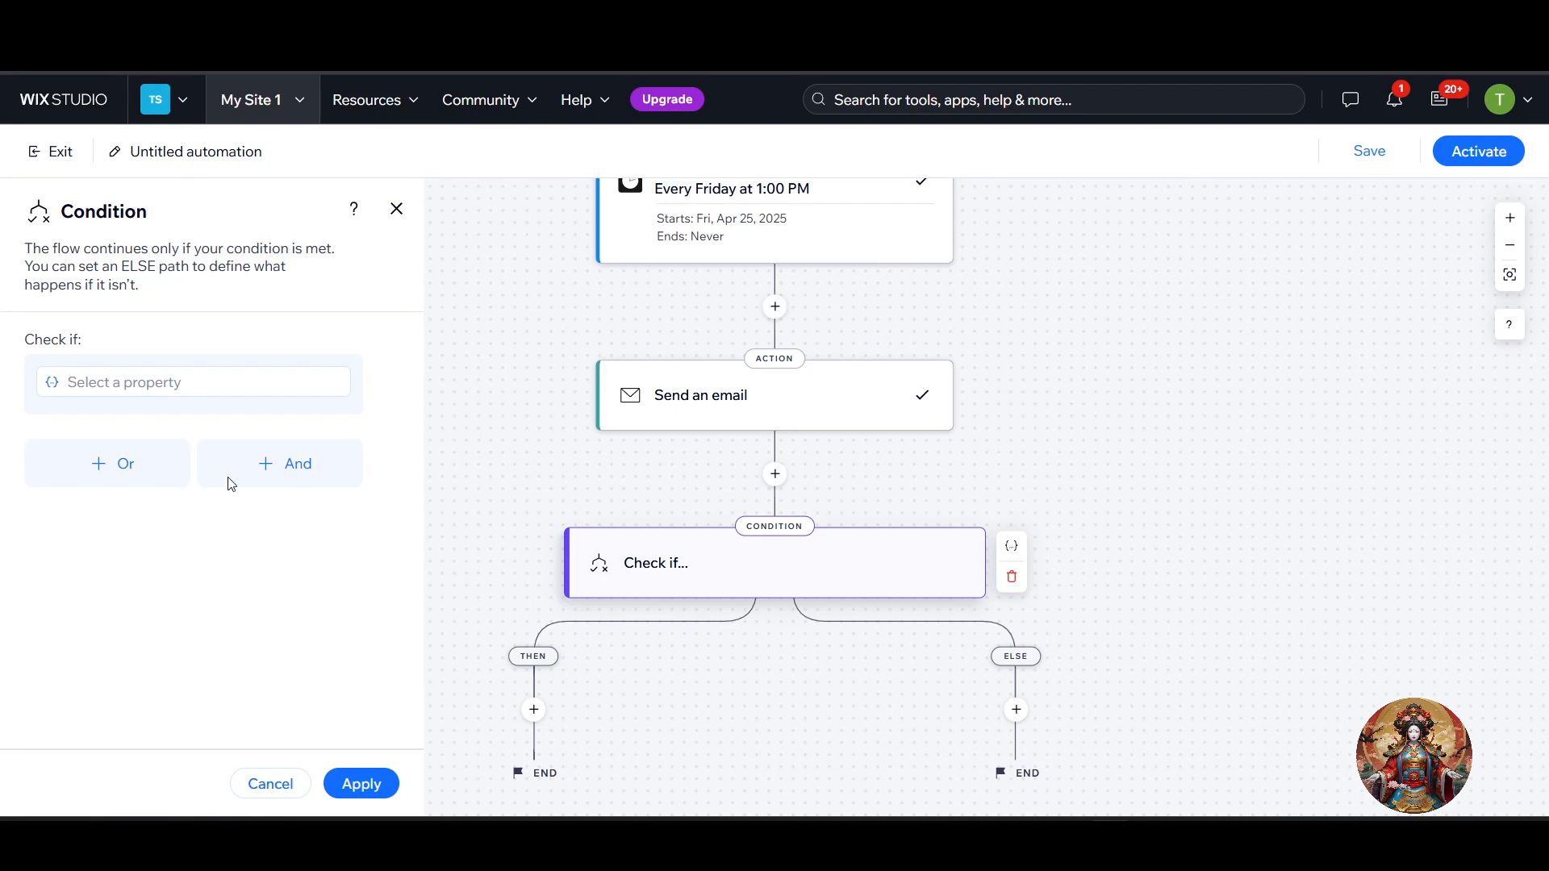
{"action": "left_click", "coordinate": [170, 384]}
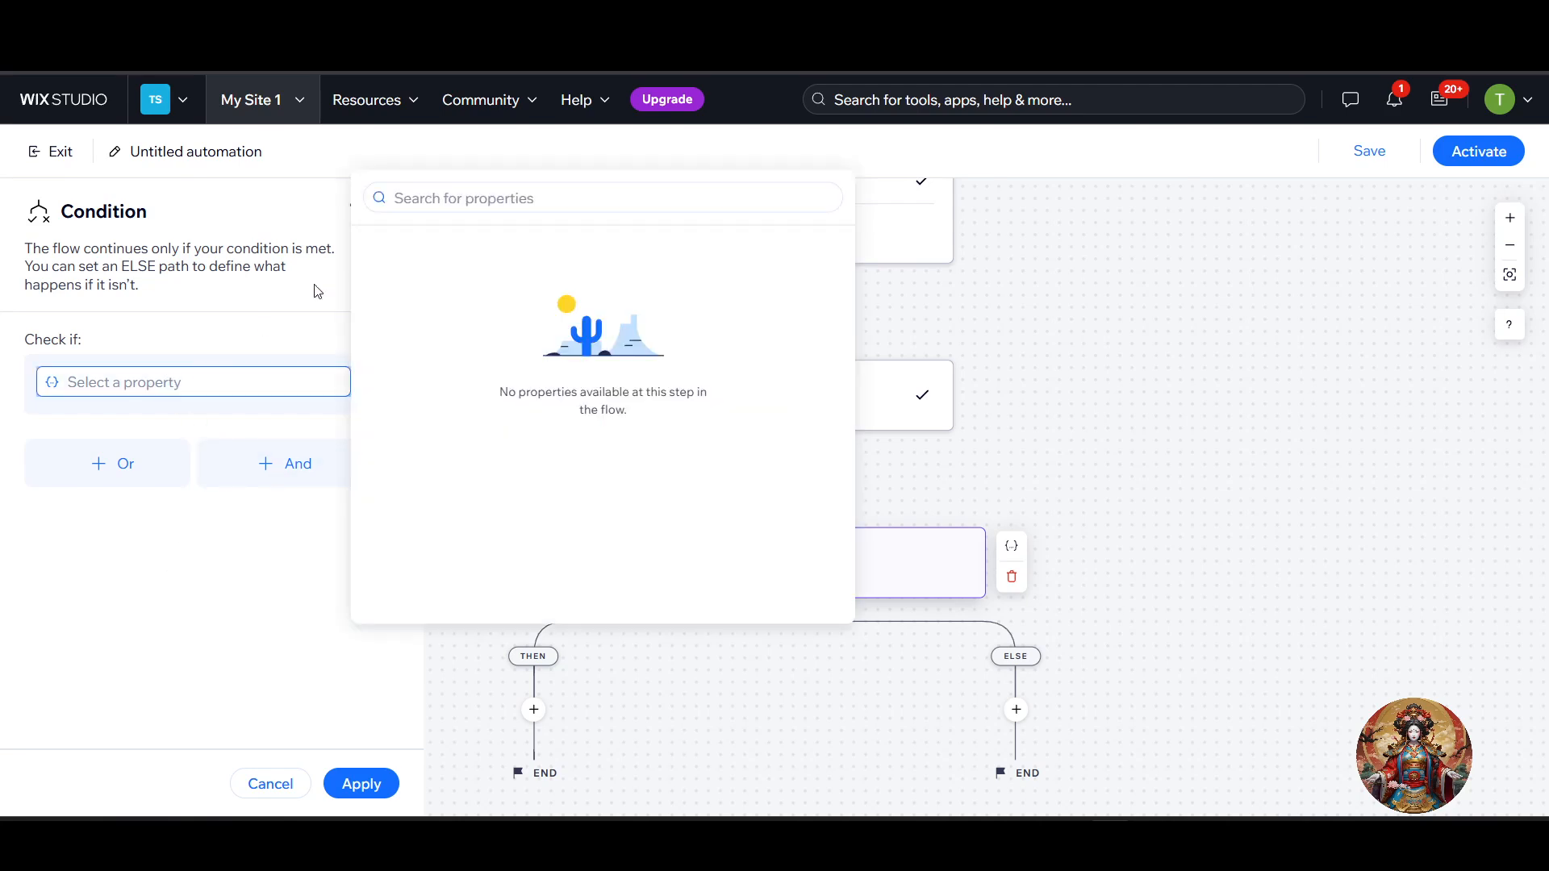
{"action": "left_click", "coordinate": [448, 200]}
{"action": "left_click", "coordinate": [89, 530]}
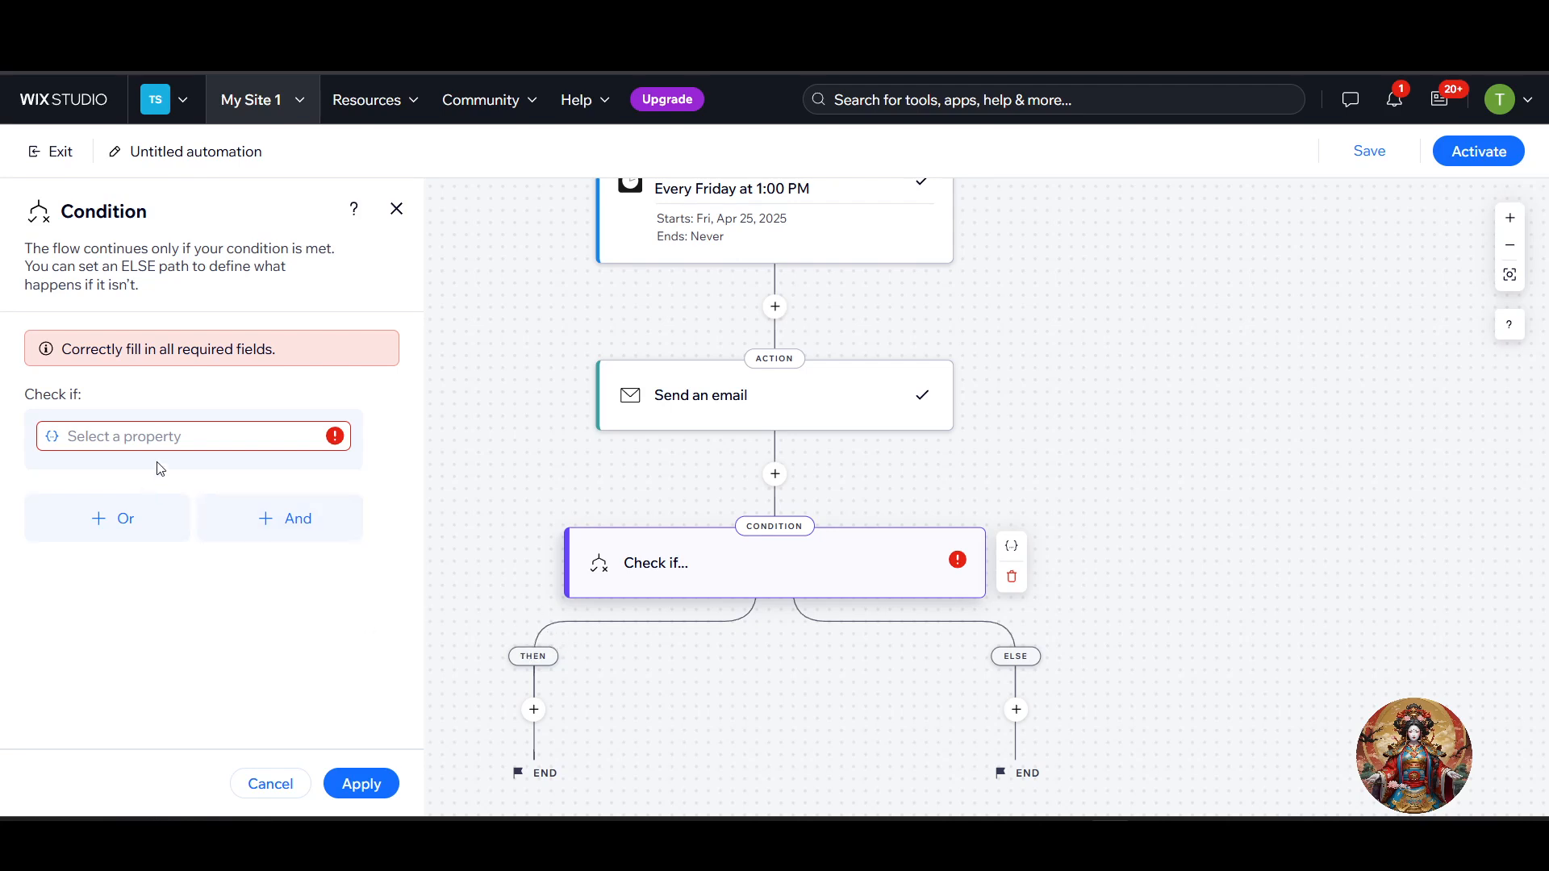
Add a second criterion joined by Or to the condition, and delete the whole condition from the flow
{"action": "left_click", "coordinate": [120, 536]}
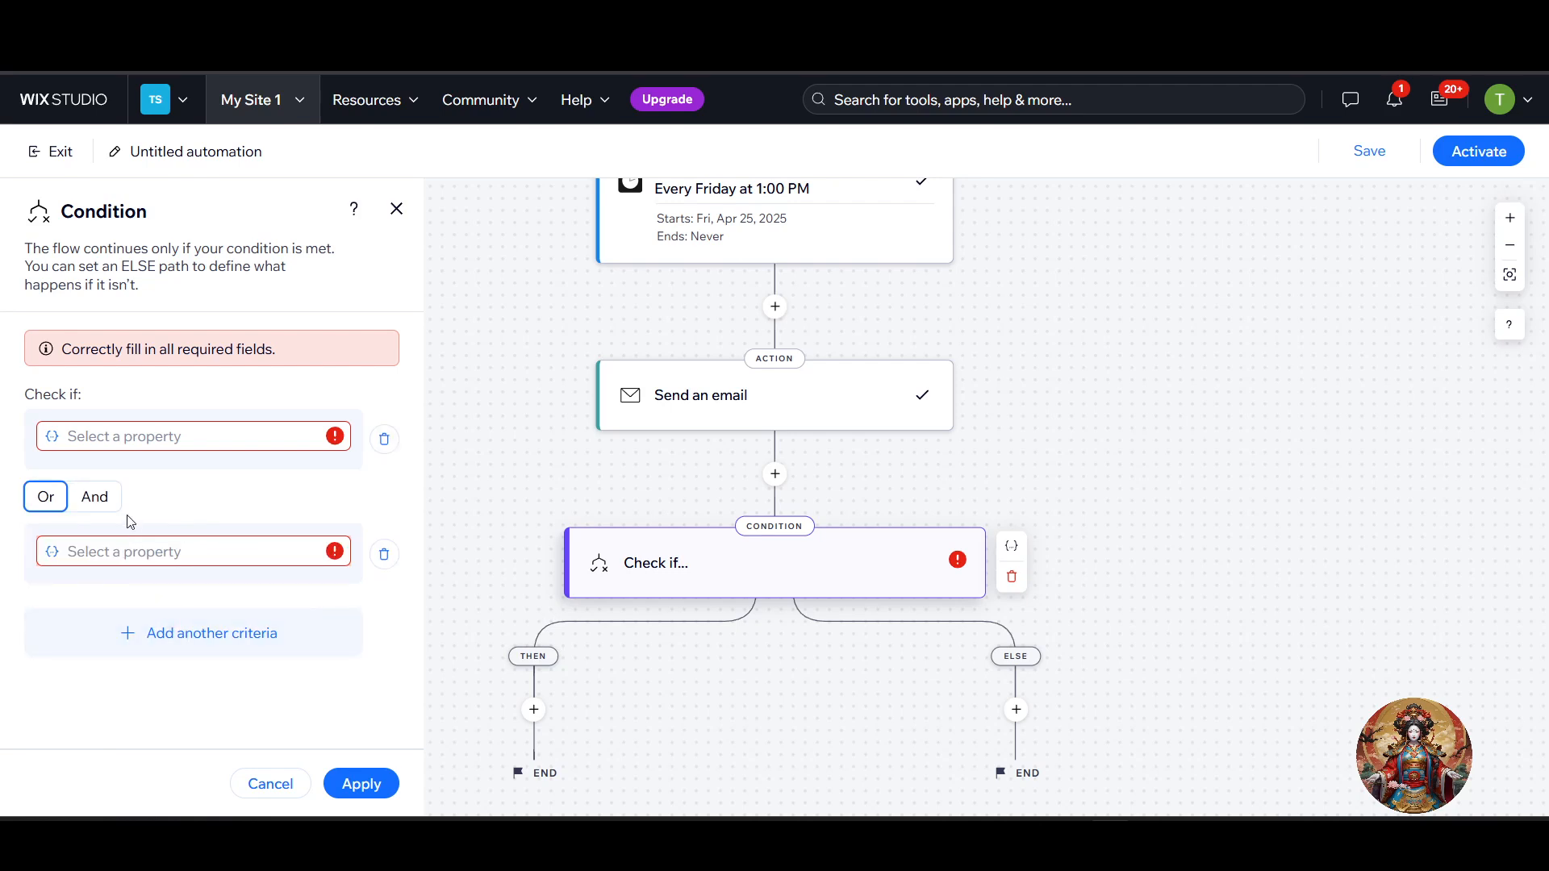
{"action": "left_click", "coordinate": [178, 435]}
{"action": "left_click", "coordinate": [214, 394]}
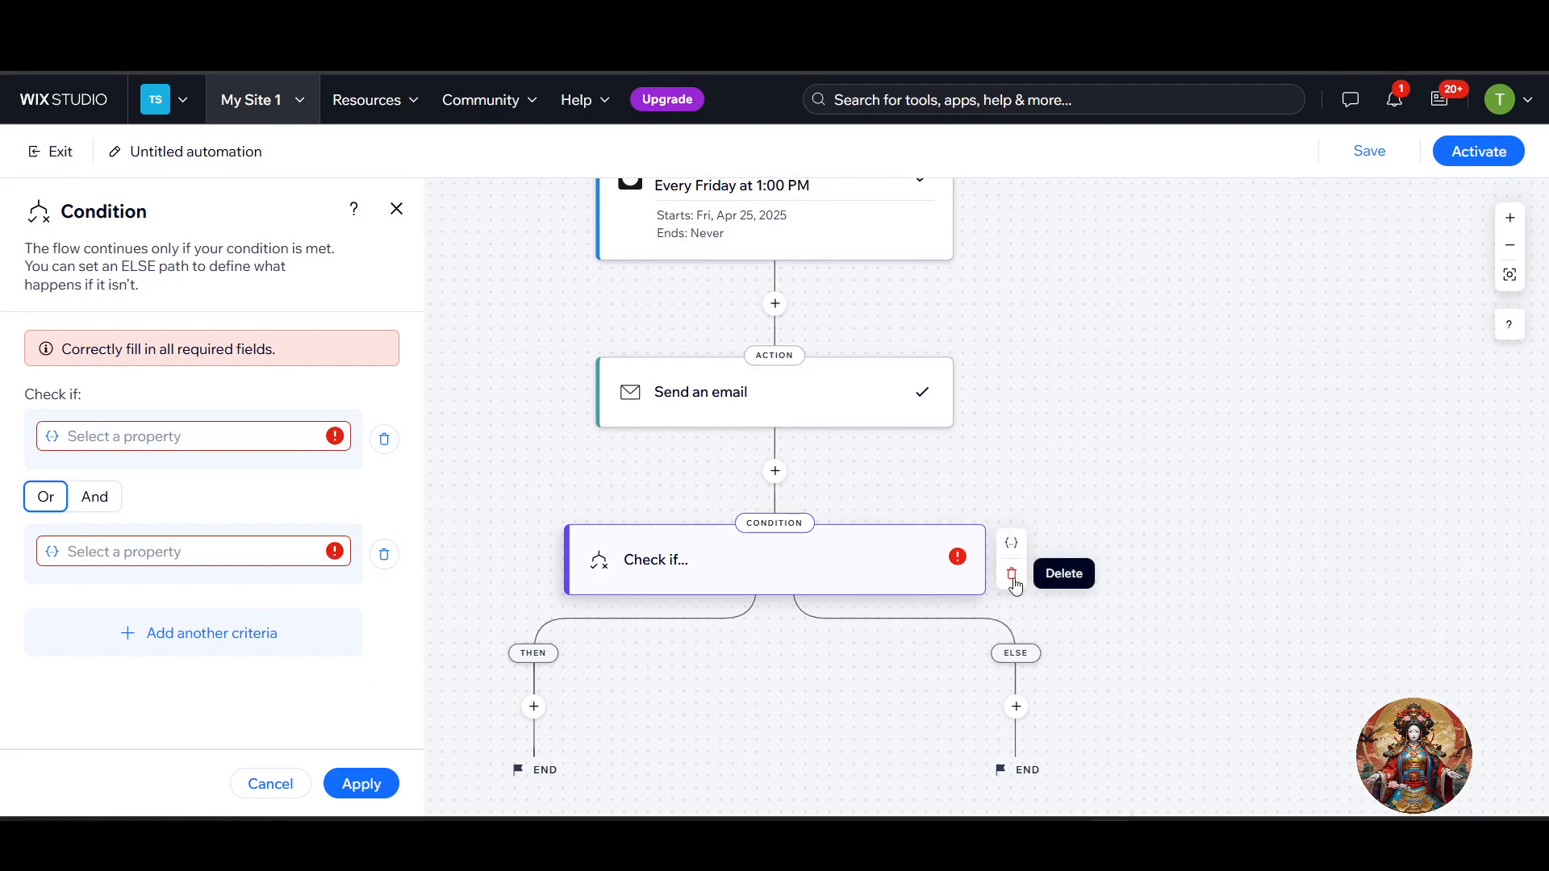
{"action": "left_click", "coordinate": [1013, 575]}
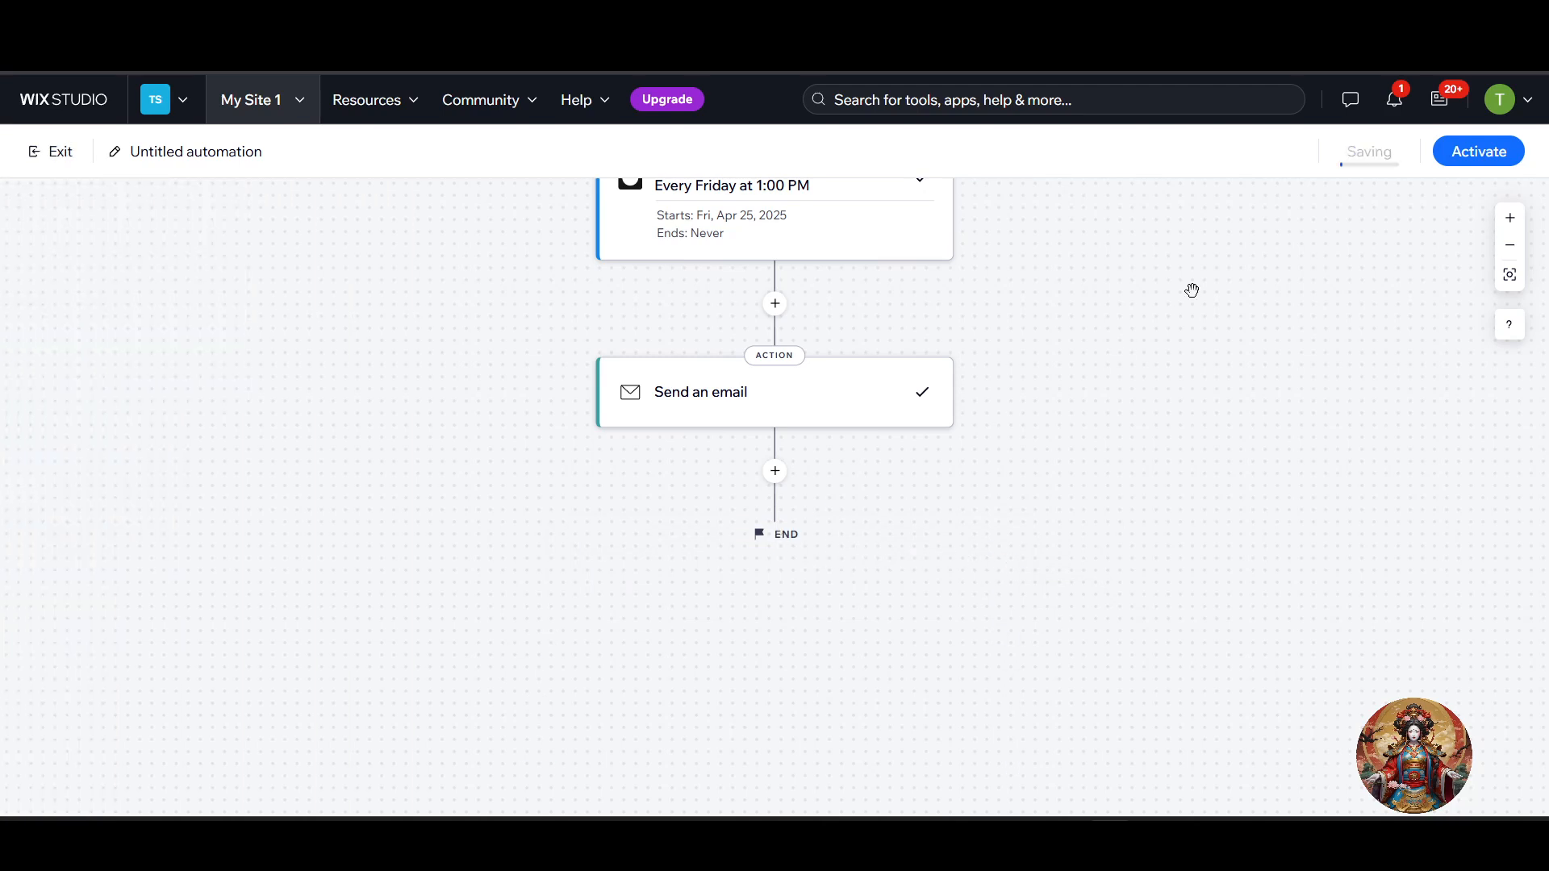
Activate the automation and open its summary from the Automations page
{"action": "left_click", "coordinate": [1481, 156]}
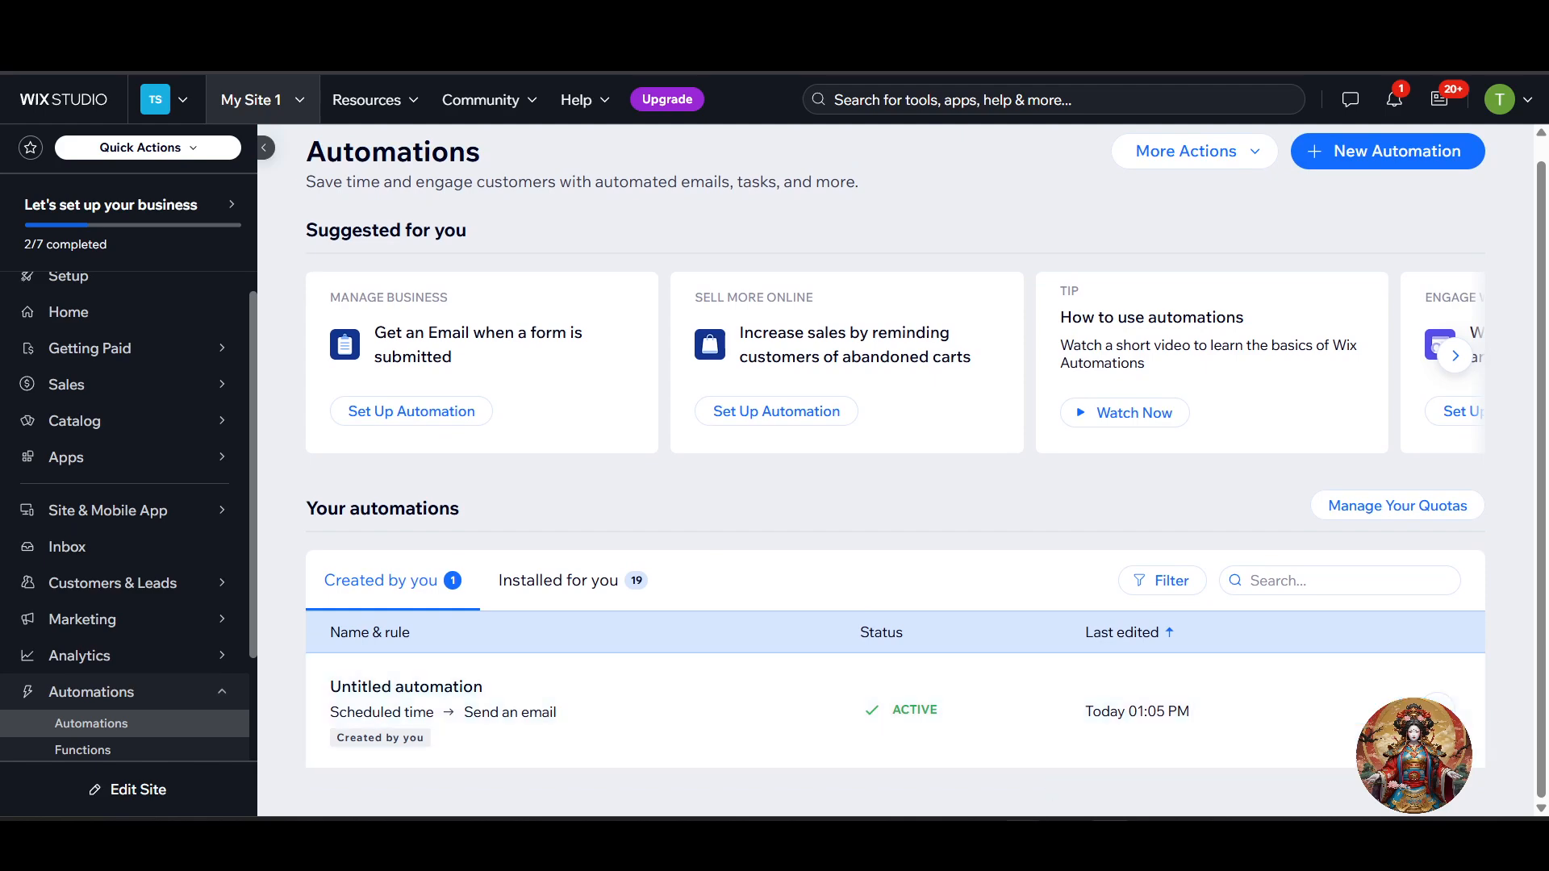
{"action": "left_click", "coordinate": [1110, 754]}
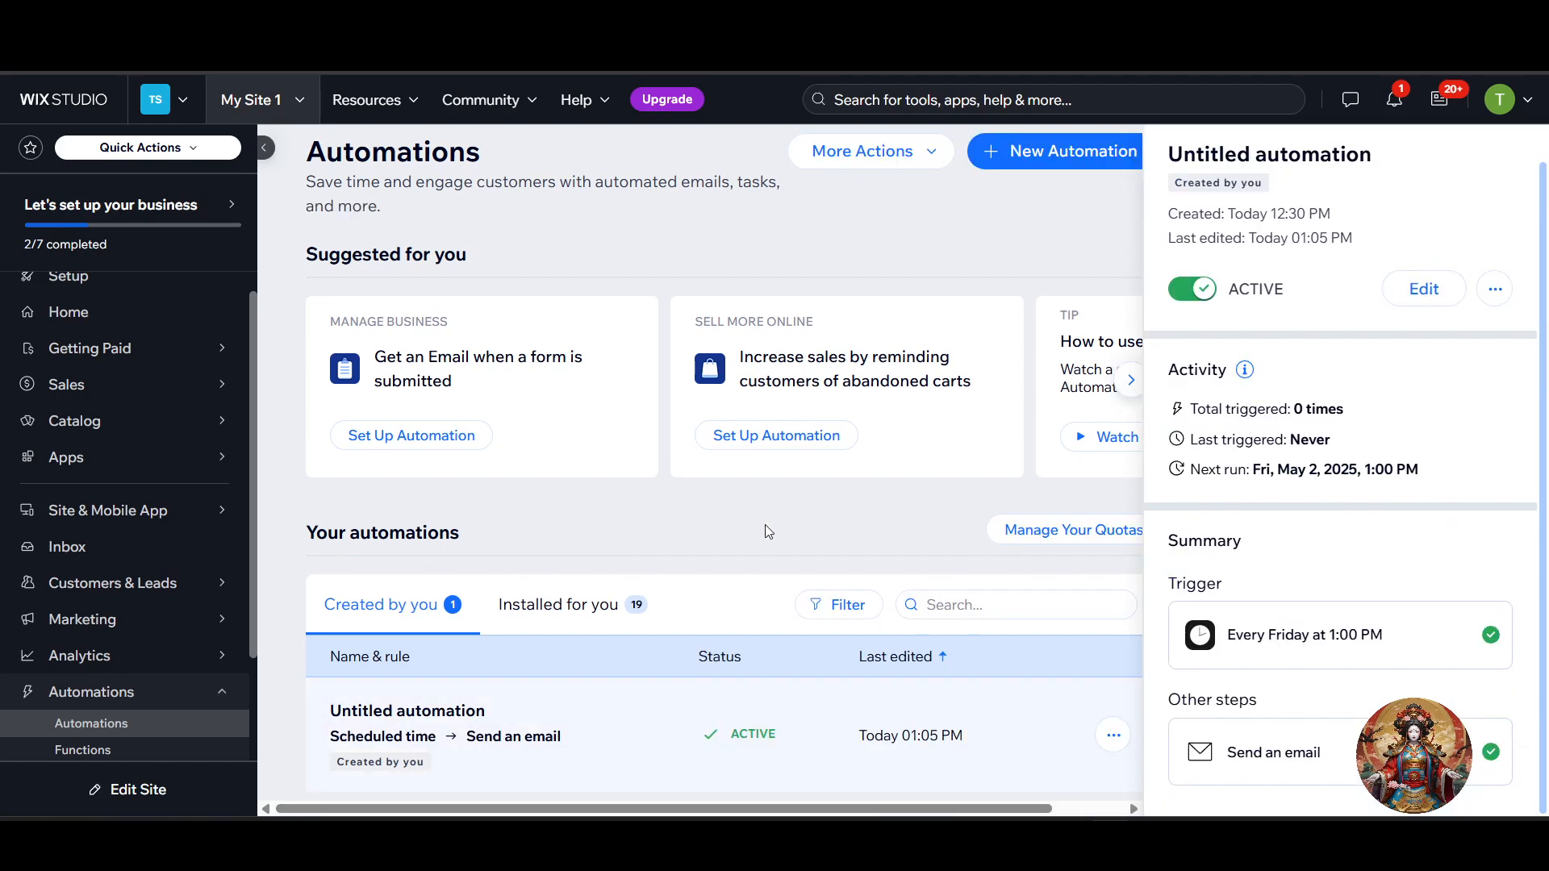
Look through the automations listed under Installed for you, and return to the ones under Created by you
{"action": "left_click", "coordinate": [515, 595]}
{"action": "scroll", "coordinate": [702, 595], "scroll_direction": "down", "scroll_amount": 4}
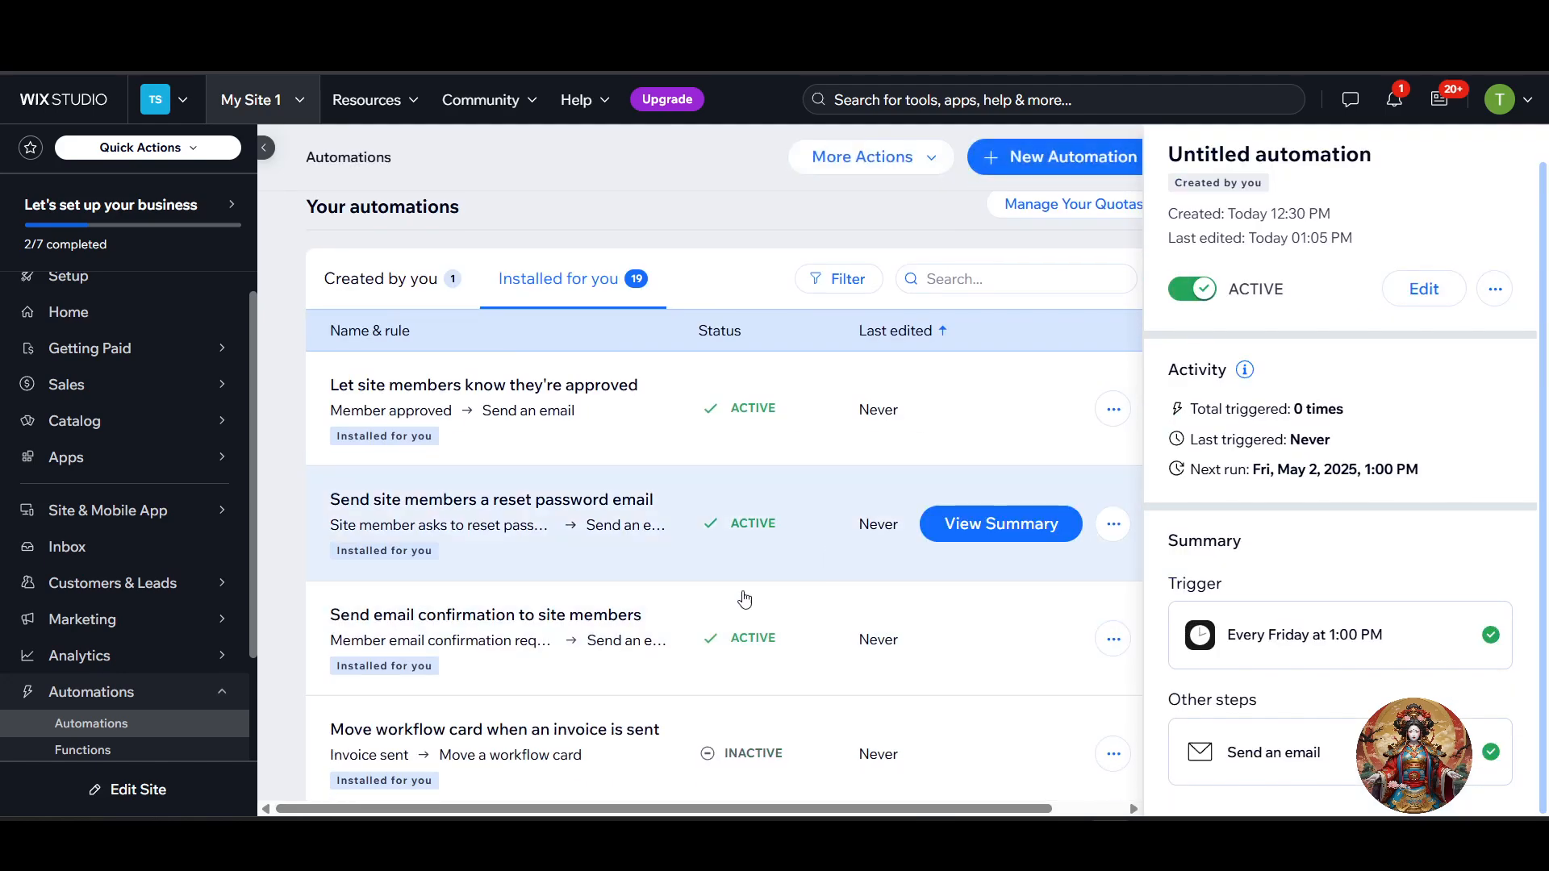
{"action": "left_click", "coordinate": [387, 279]}
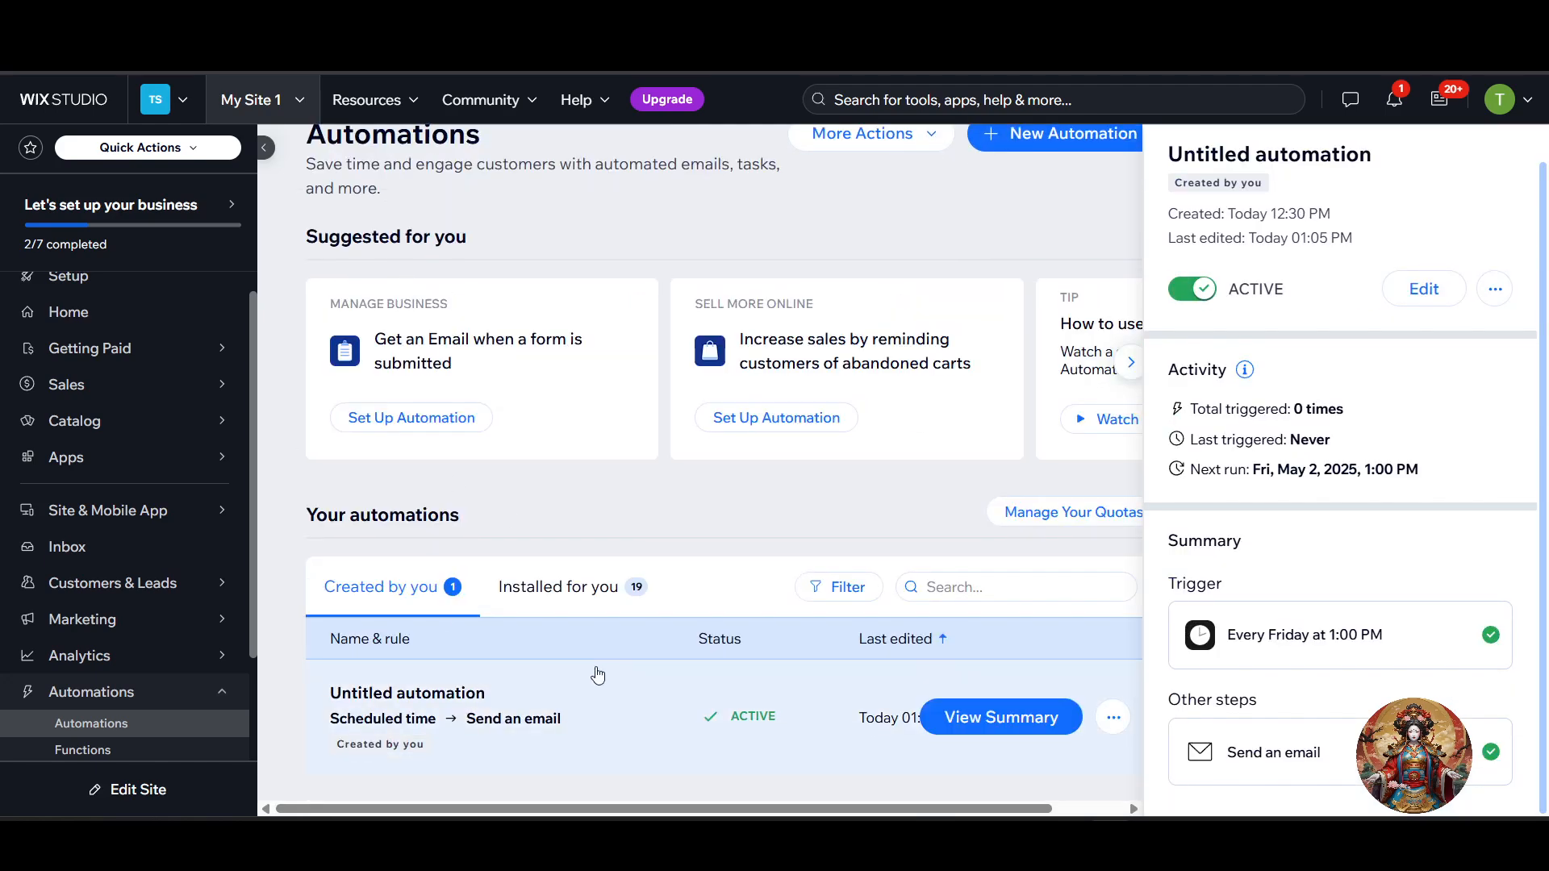
{"action": "scroll", "coordinate": [726, 613], "scroll_direction": "down", "scroll_amount": 1}
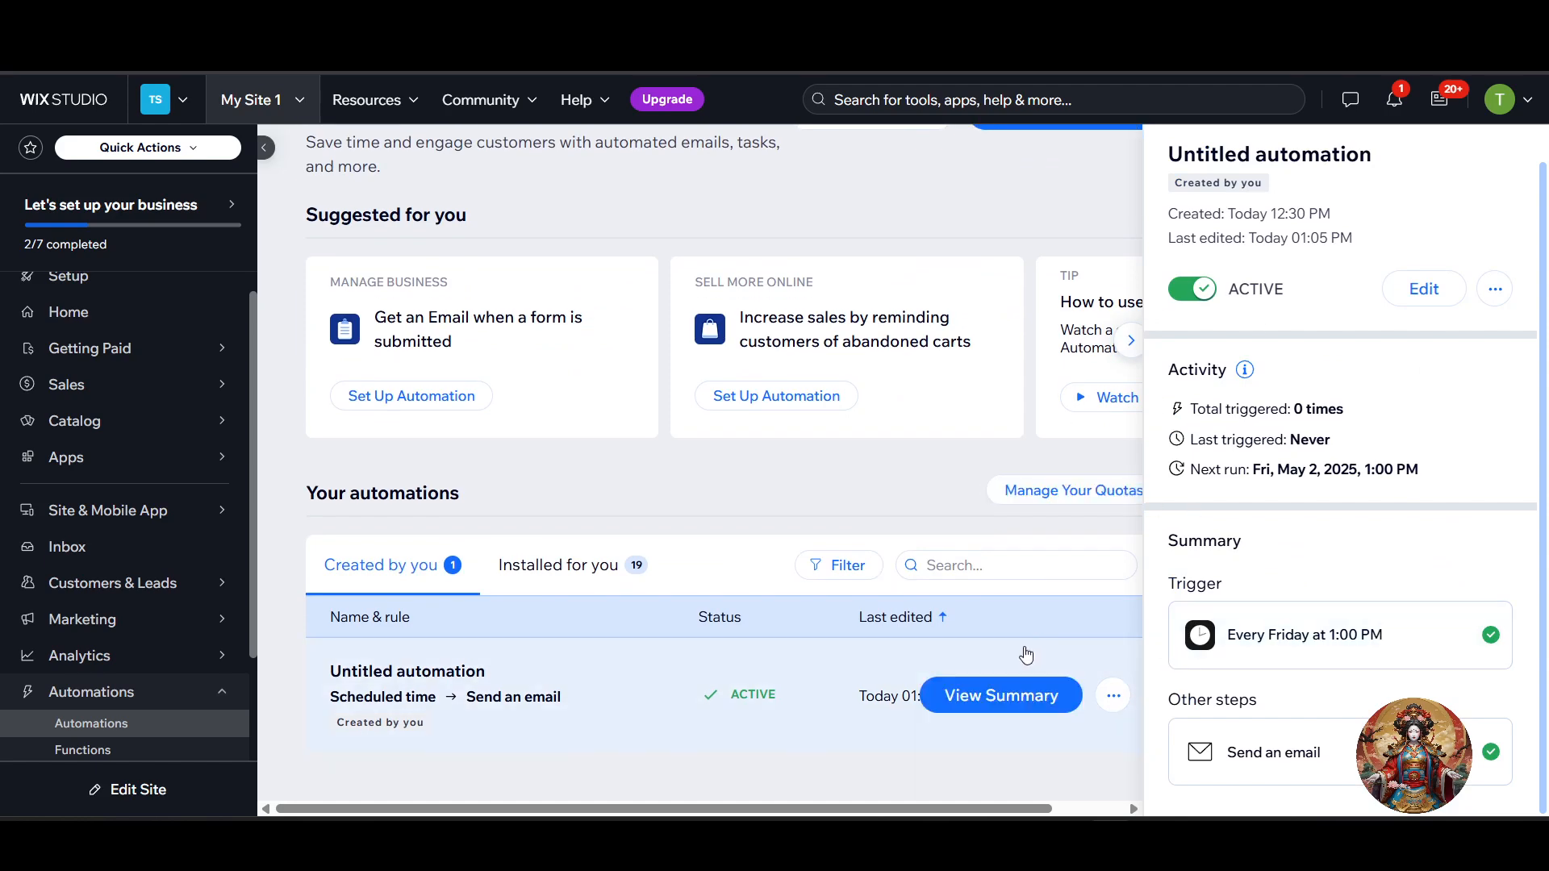
Review the automation's trigger and action in its summary, and open the system calendar to check today's date
{"action": "mouse_move", "coordinate": [1267, 657]}
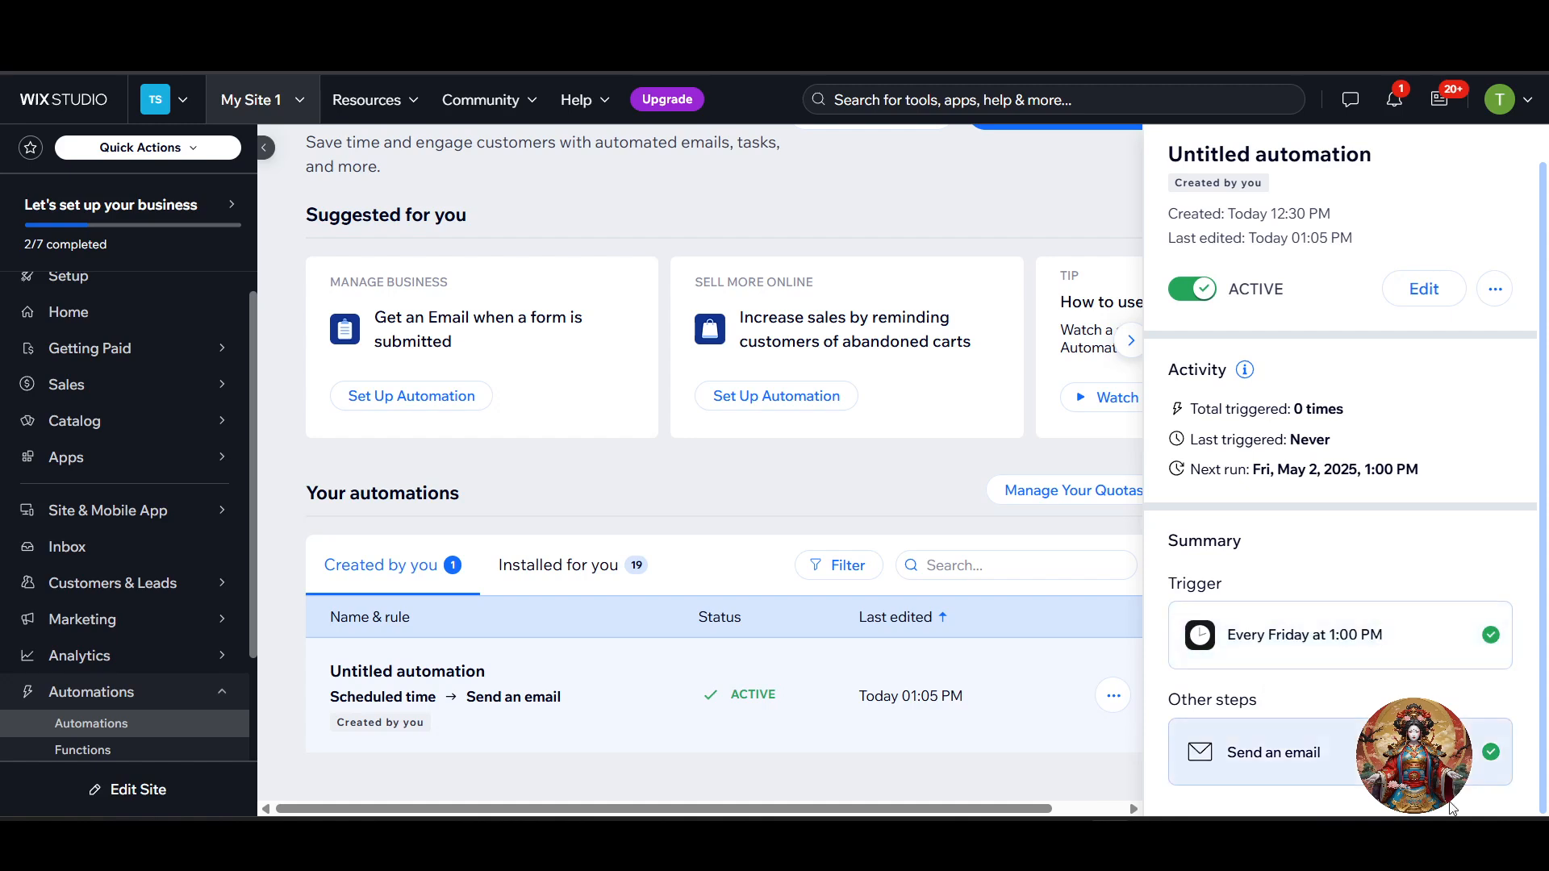
{"action": "key", "text": "super+n"}
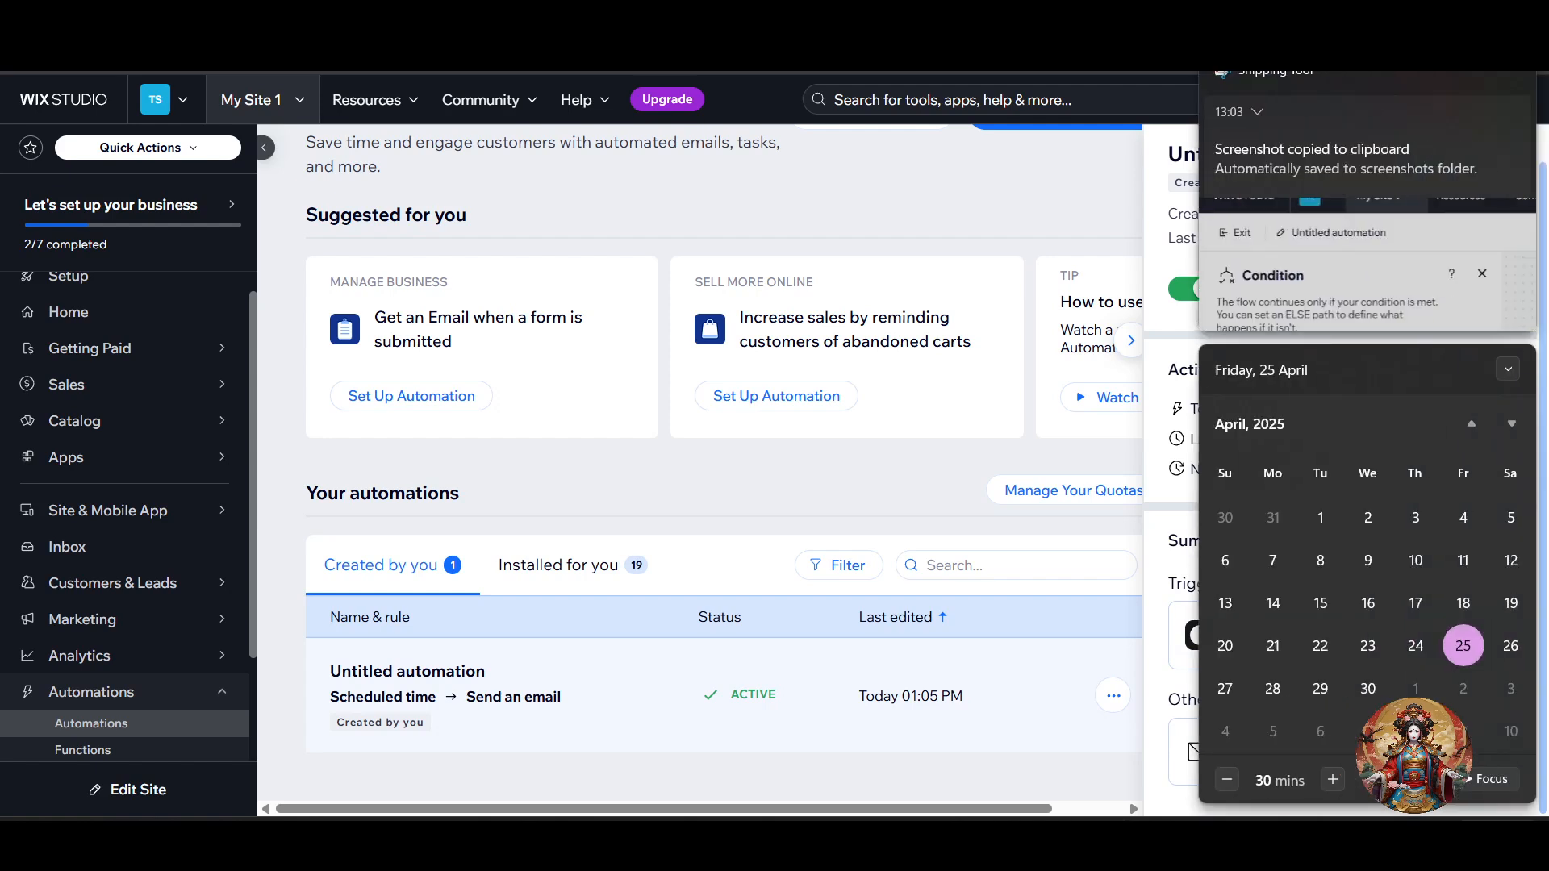
Close the system calendar, switch to Gmail to check the inbox for the automated email, and return to Wix Studio
{"action": "key", "text": "super+n"}
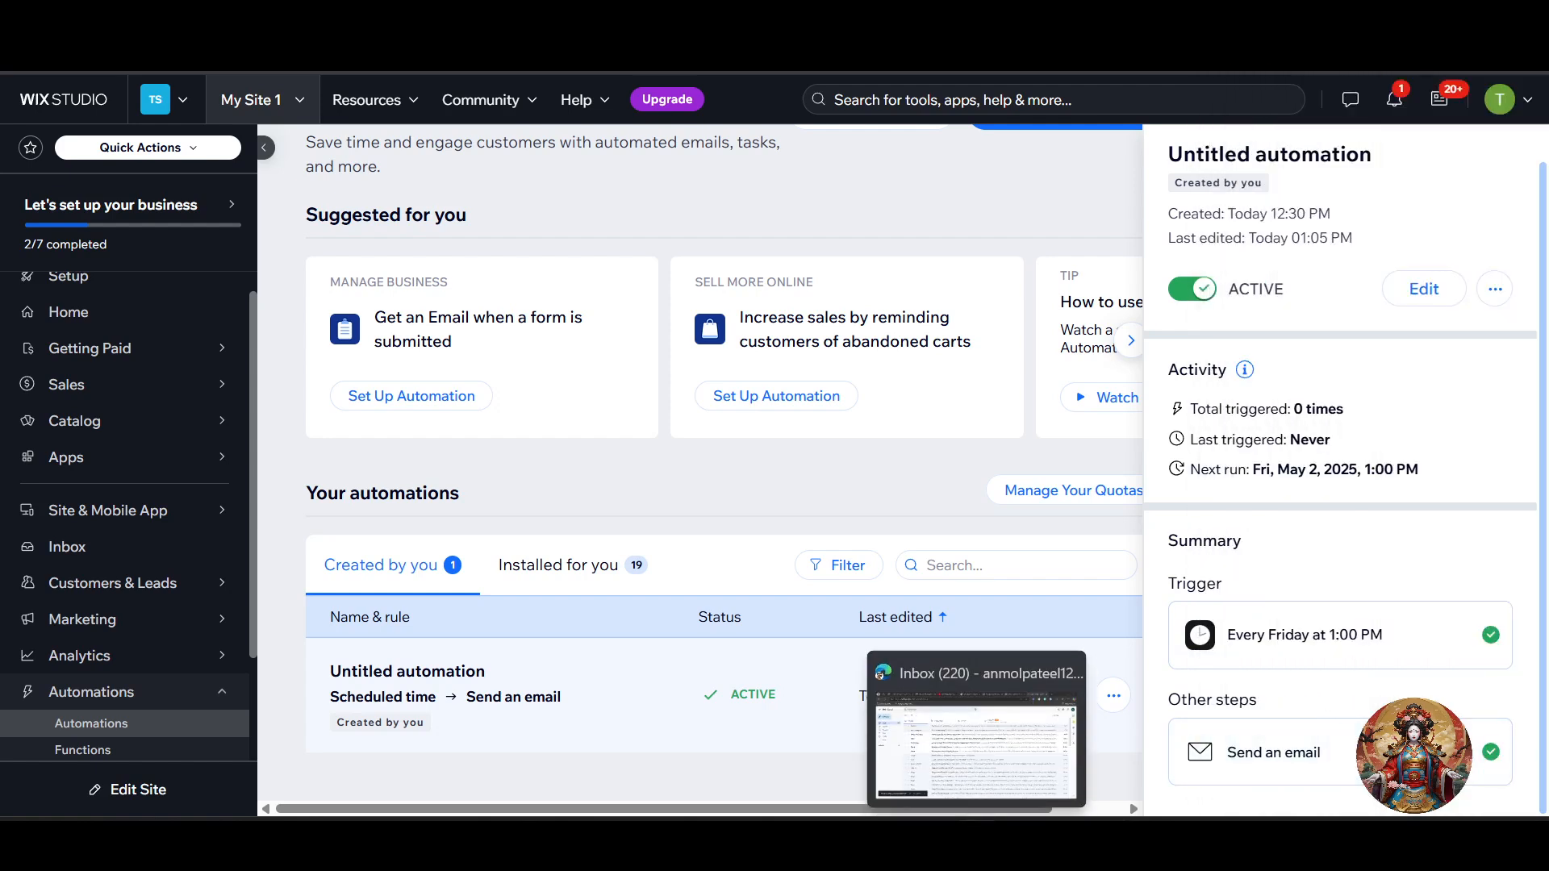
{"action": "left_click", "coordinate": [976, 750]}
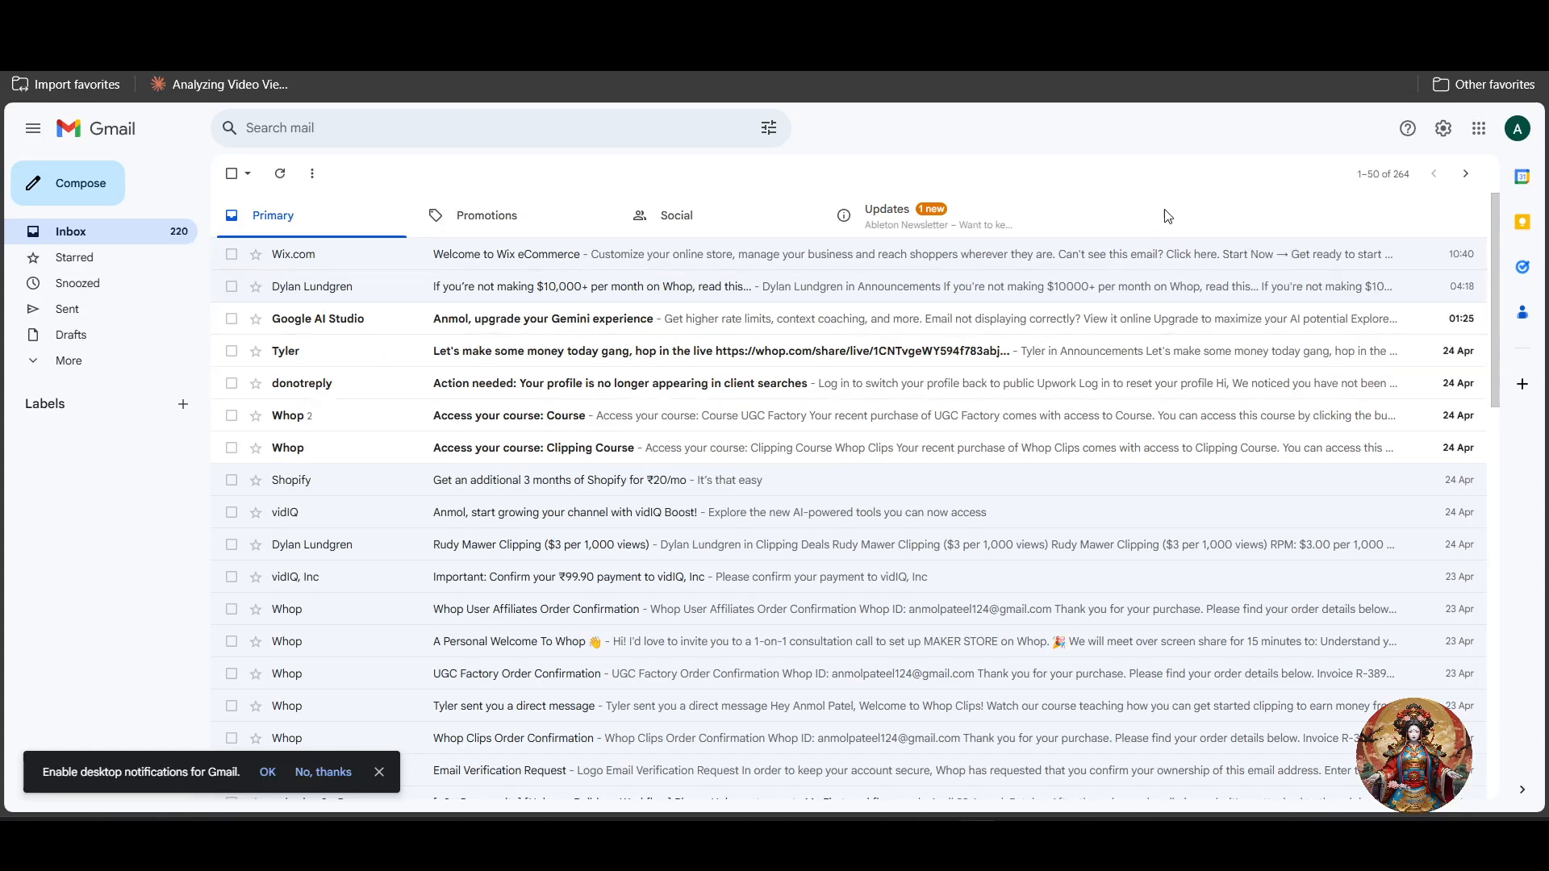
{"action": "key", "text": "alt+Tab"}
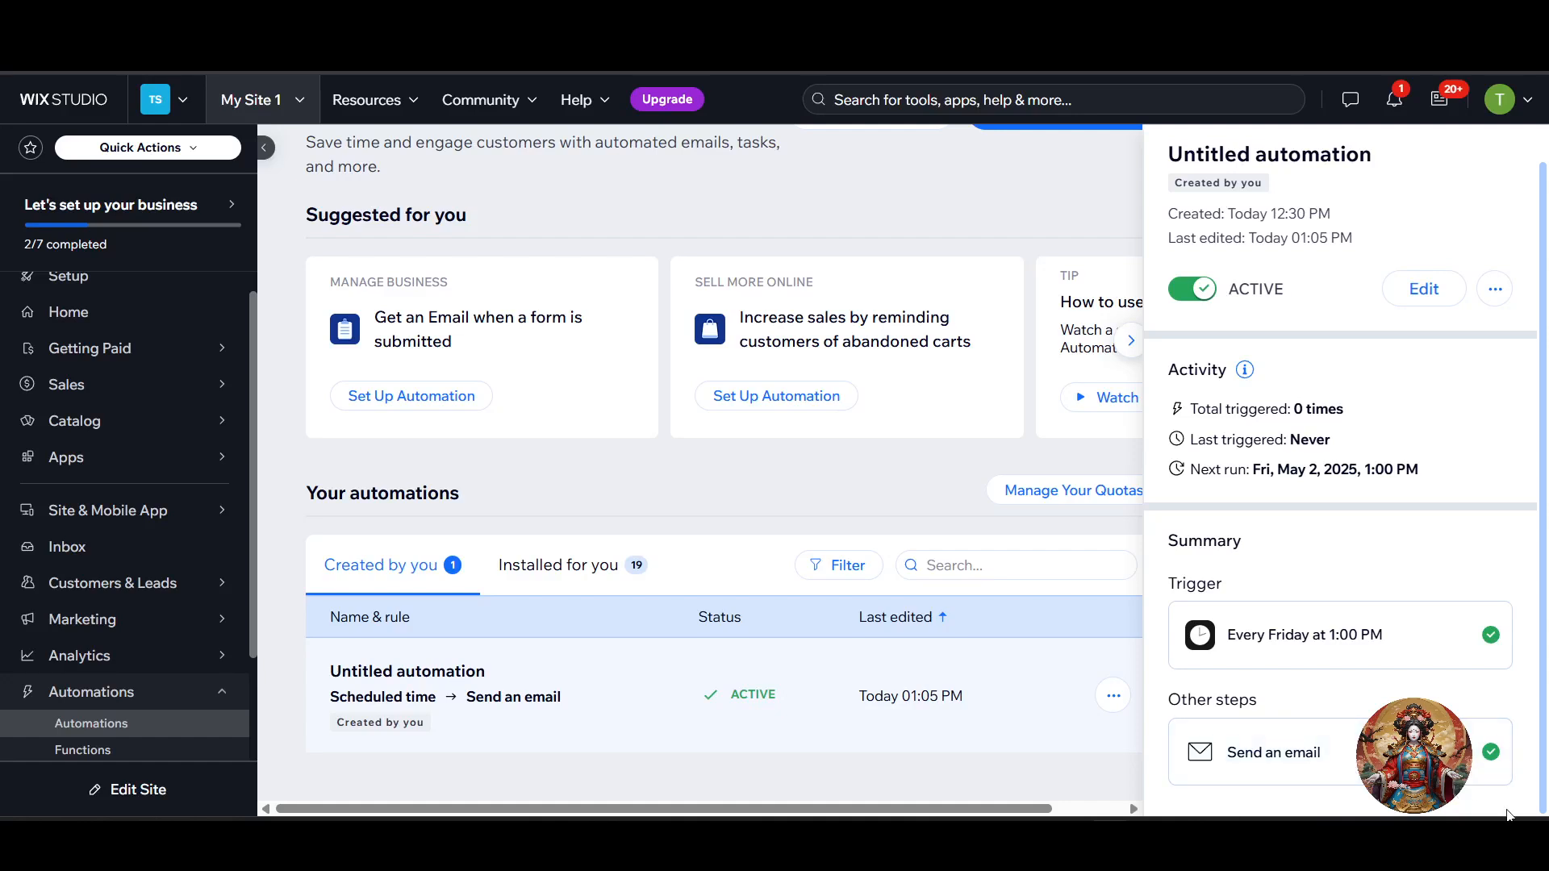
Check the date in the system calendar and review the automation's total triggered, last triggered and next run details
{"action": "left_click", "coordinate": [1505, 838]}
{"action": "left_click", "coordinate": [1505, 838]}
{"action": "left_click_drag", "start_coordinate": [1187, 424], "coordinate": [1413, 413]}
{"action": "left_click_drag", "start_coordinate": [1185, 442], "coordinate": [1359, 449]}
{"action": "left_click_drag", "start_coordinate": [1200, 470], "coordinate": [1456, 475]}
{"action": "left_click", "coordinate": [1427, 489]}
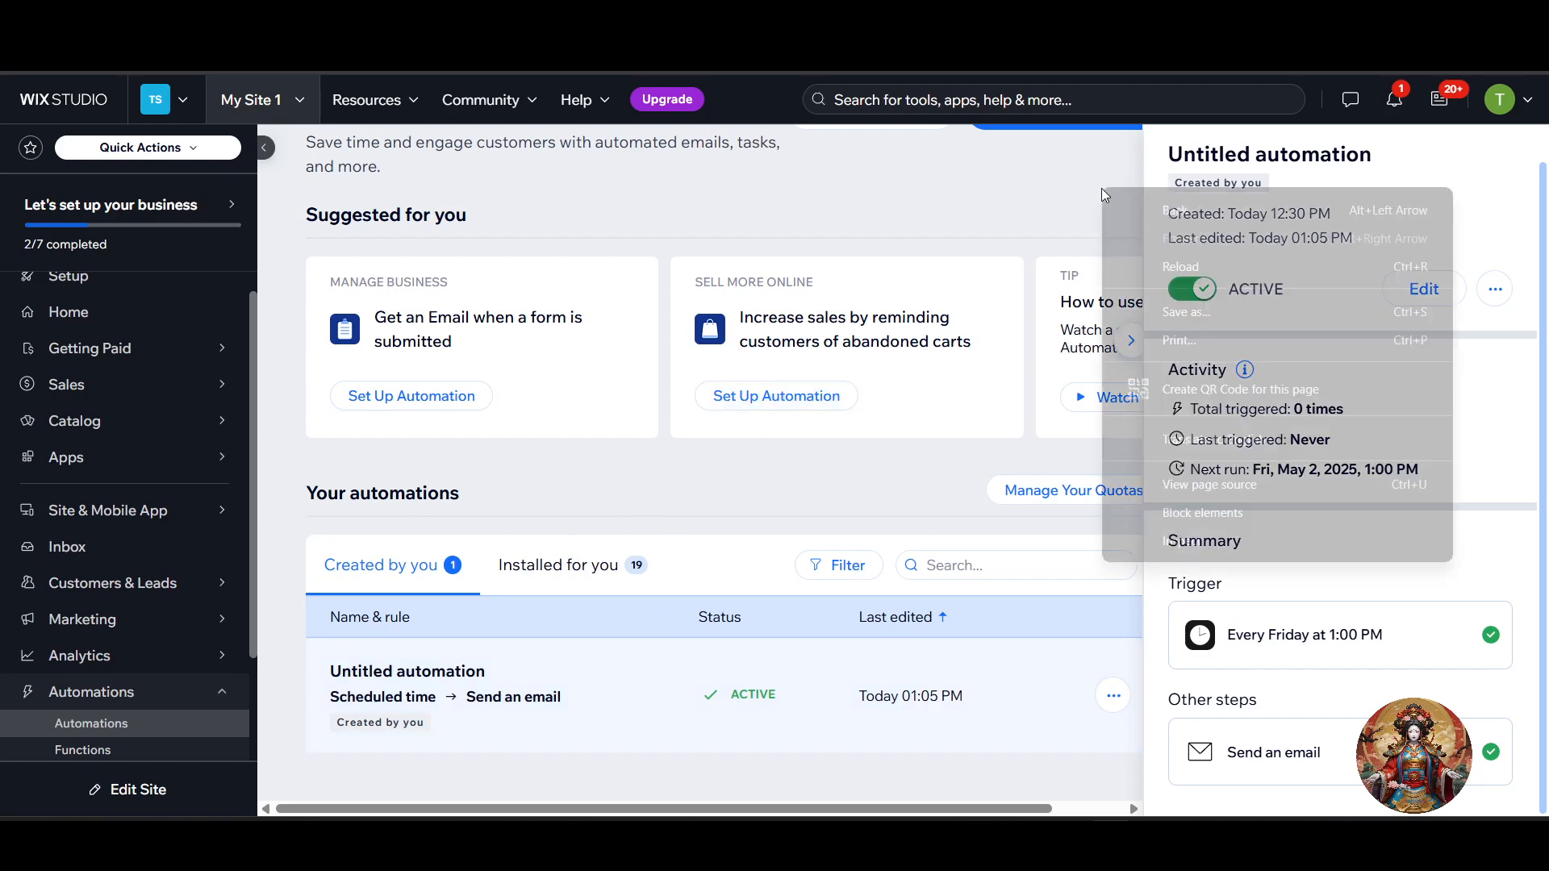
Open the automation for editing and set its Scheduled time trigger to start at 1:15 PM
{"action": "left_click", "coordinate": [1495, 289]}
{"action": "left_click", "coordinate": [1424, 289]}
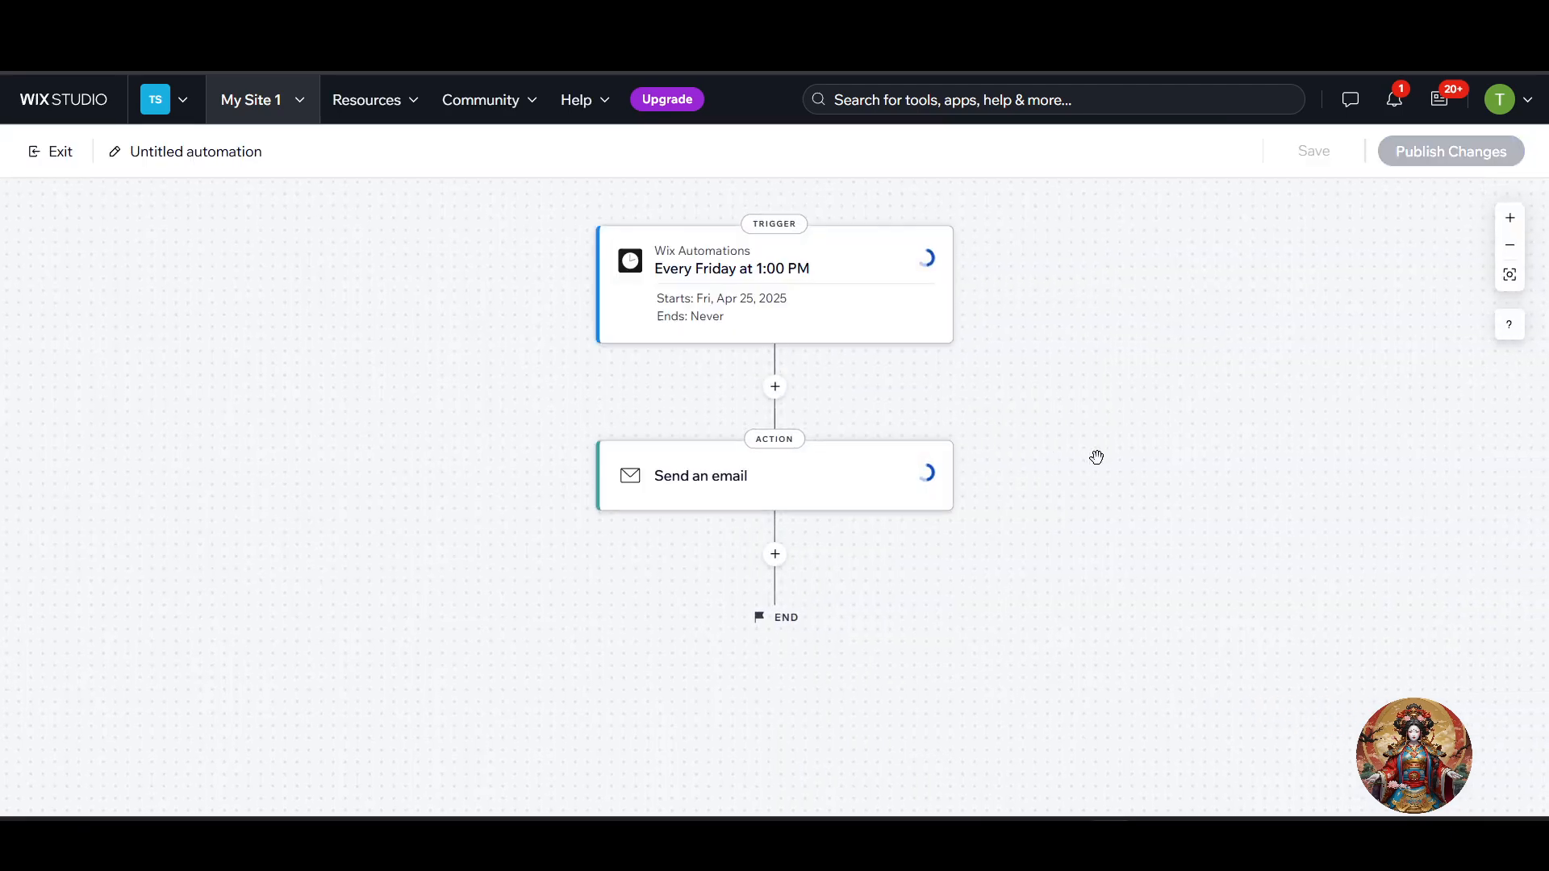
{"action": "left_click", "coordinate": [797, 310]}
{"action": "left_click", "coordinate": [313, 353]}
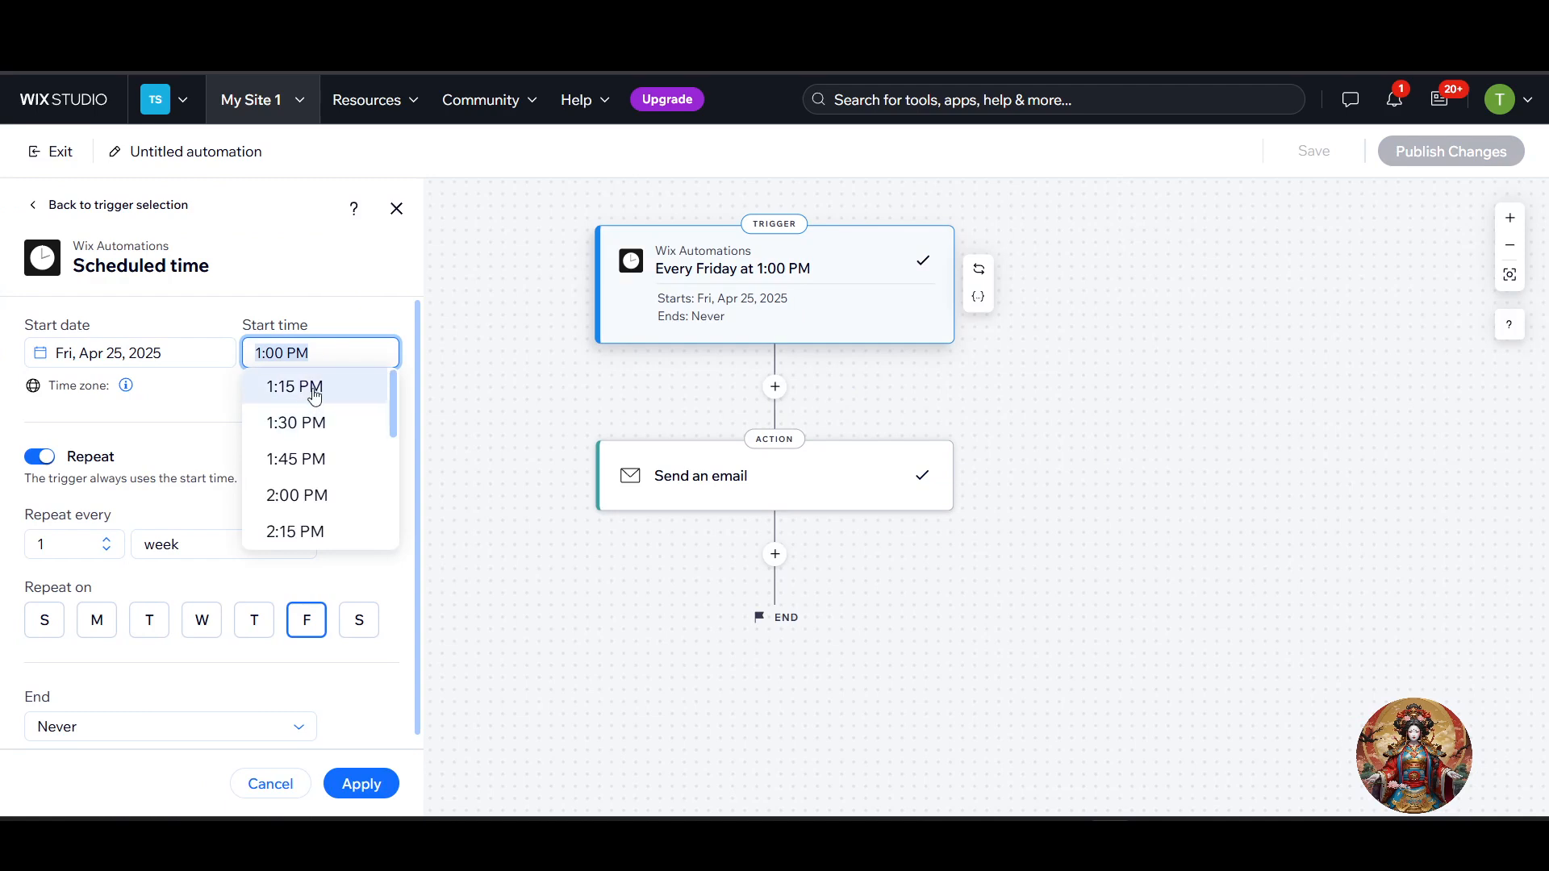
{"action": "left_click", "coordinate": [314, 394]}
{"action": "left_click", "coordinate": [320, 363]}
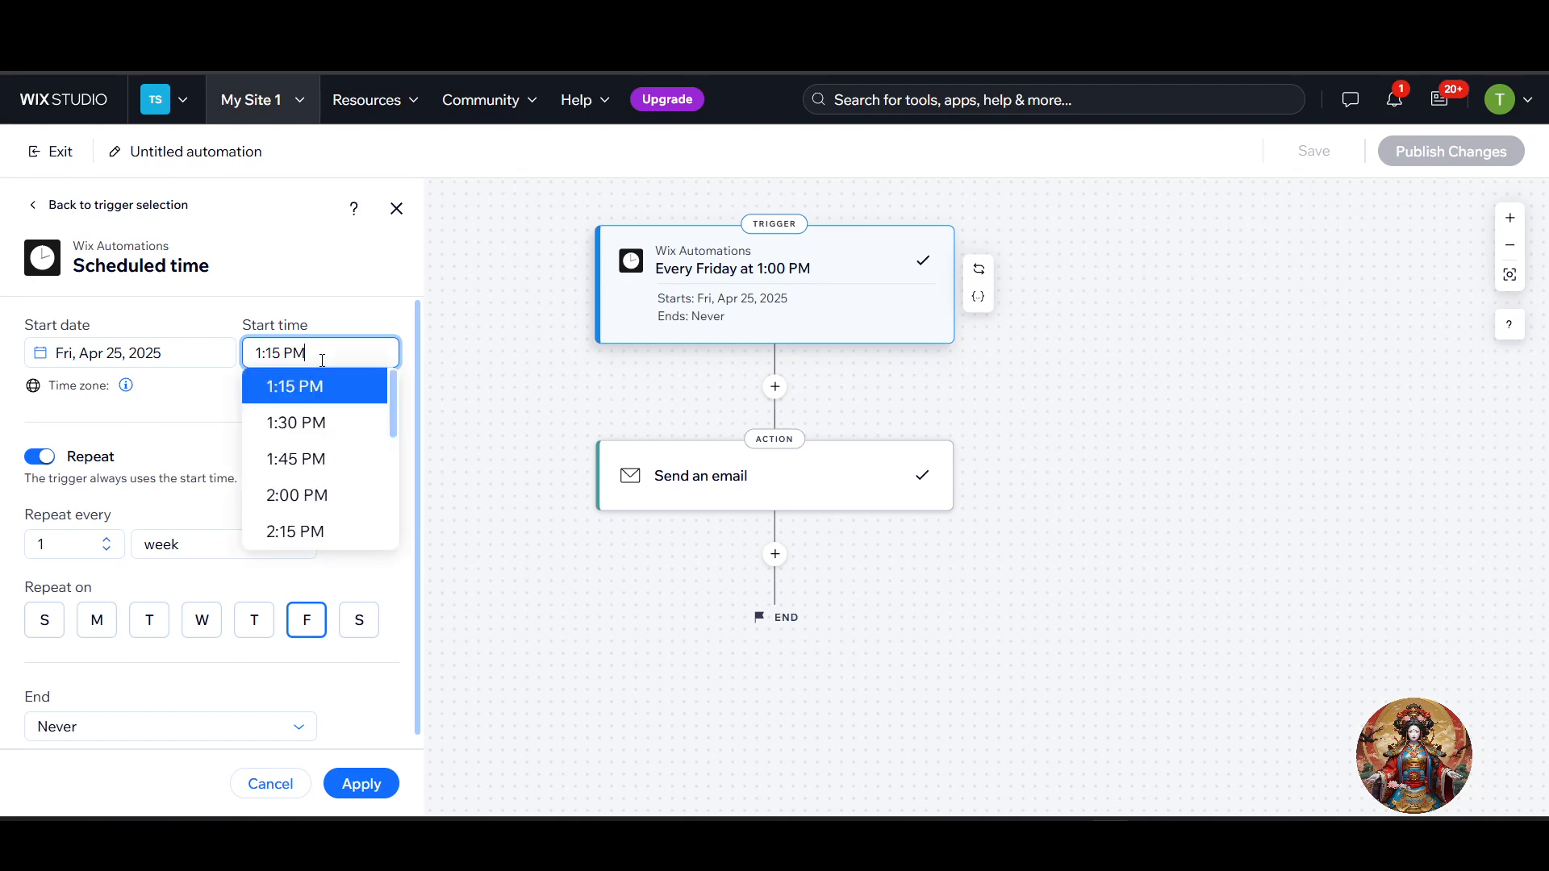
{"action": "left_click", "coordinate": [337, 388]}
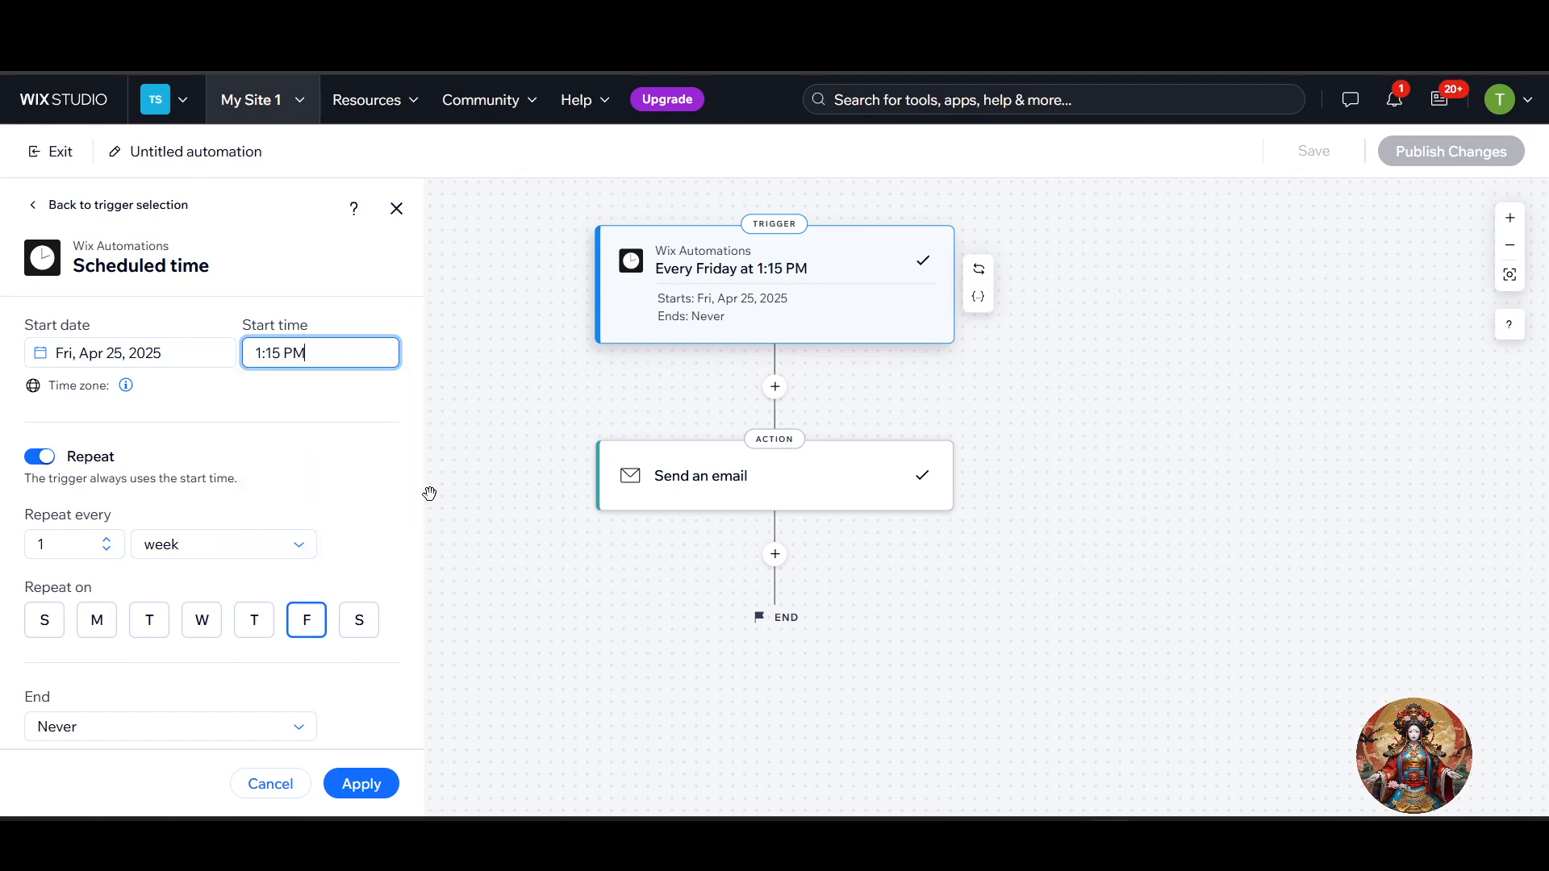
{"action": "left_click", "coordinate": [361, 783]}
Recheck the trigger's schedule, apply it again and publish the automation's changes
{"action": "left_click", "coordinate": [827, 309]}
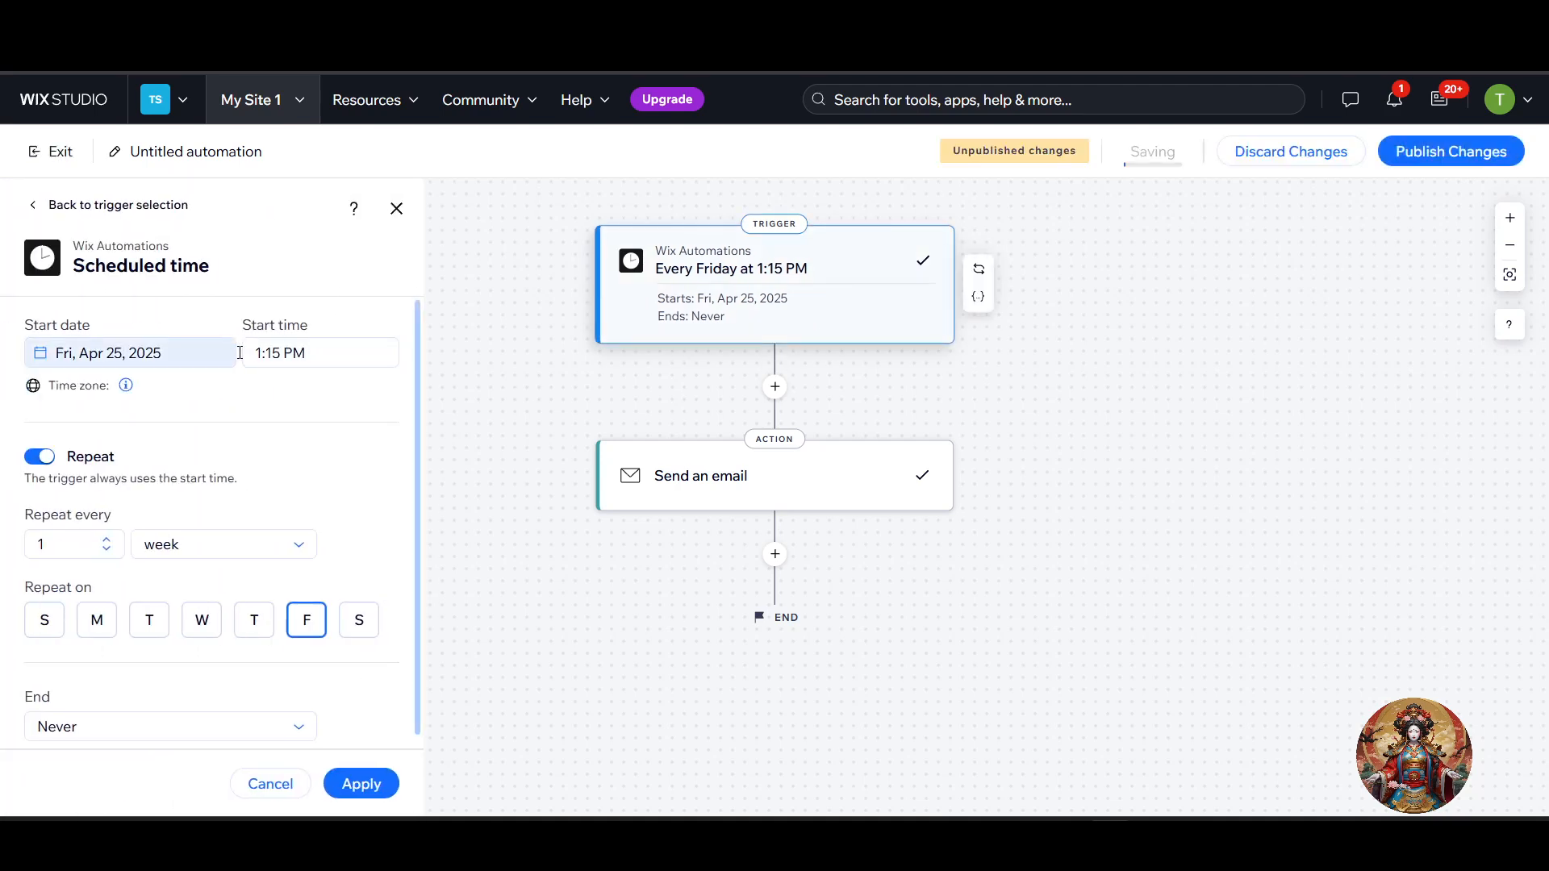
{"action": "left_click", "coordinate": [373, 780]}
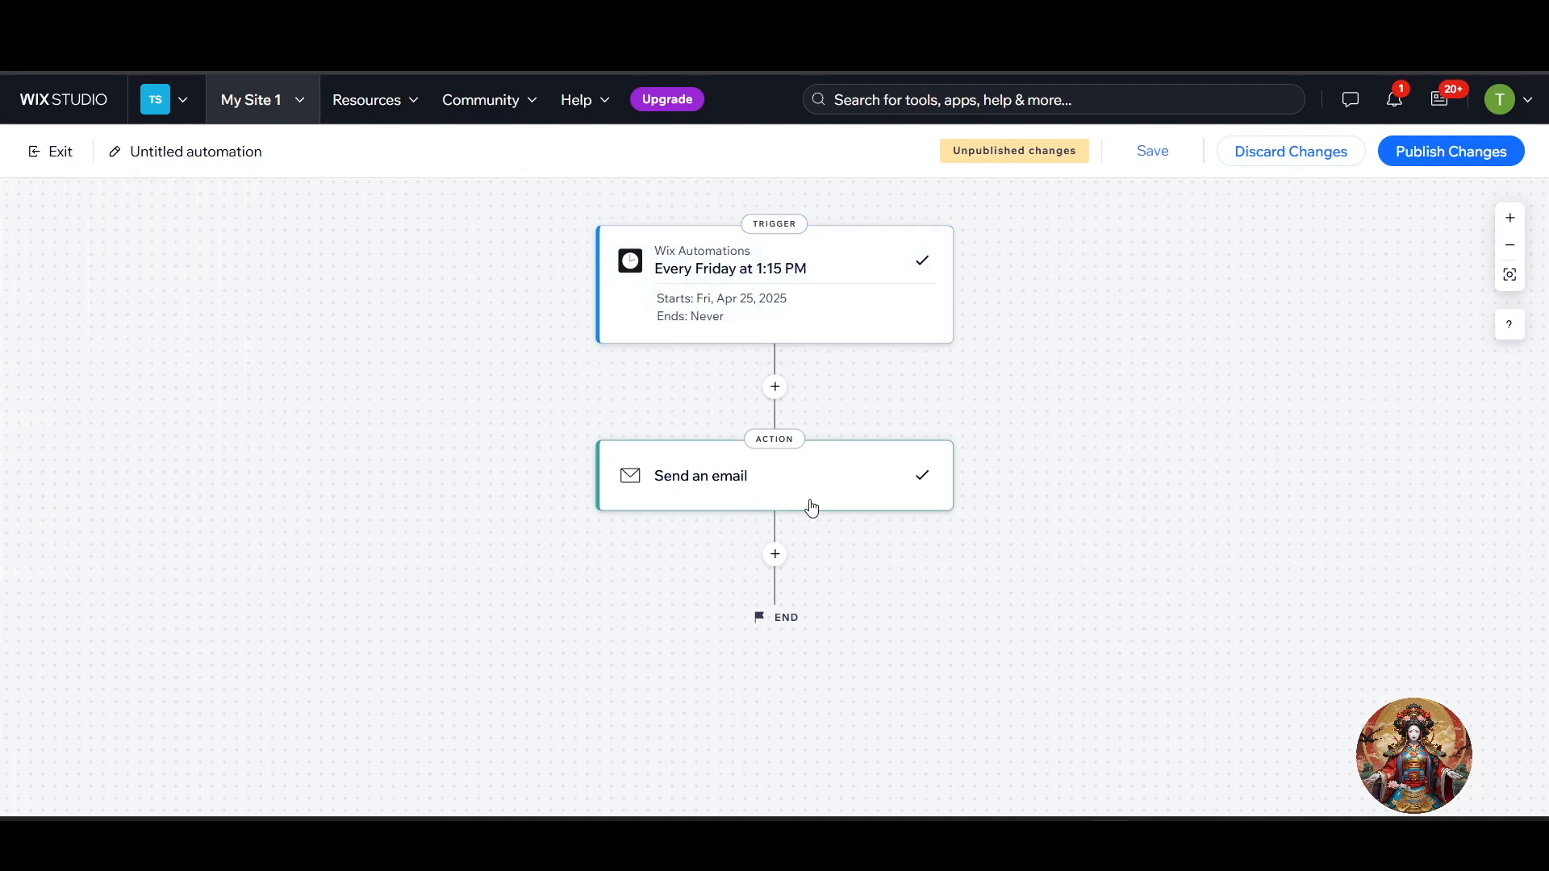
{"action": "left_click", "coordinate": [1477, 153]}
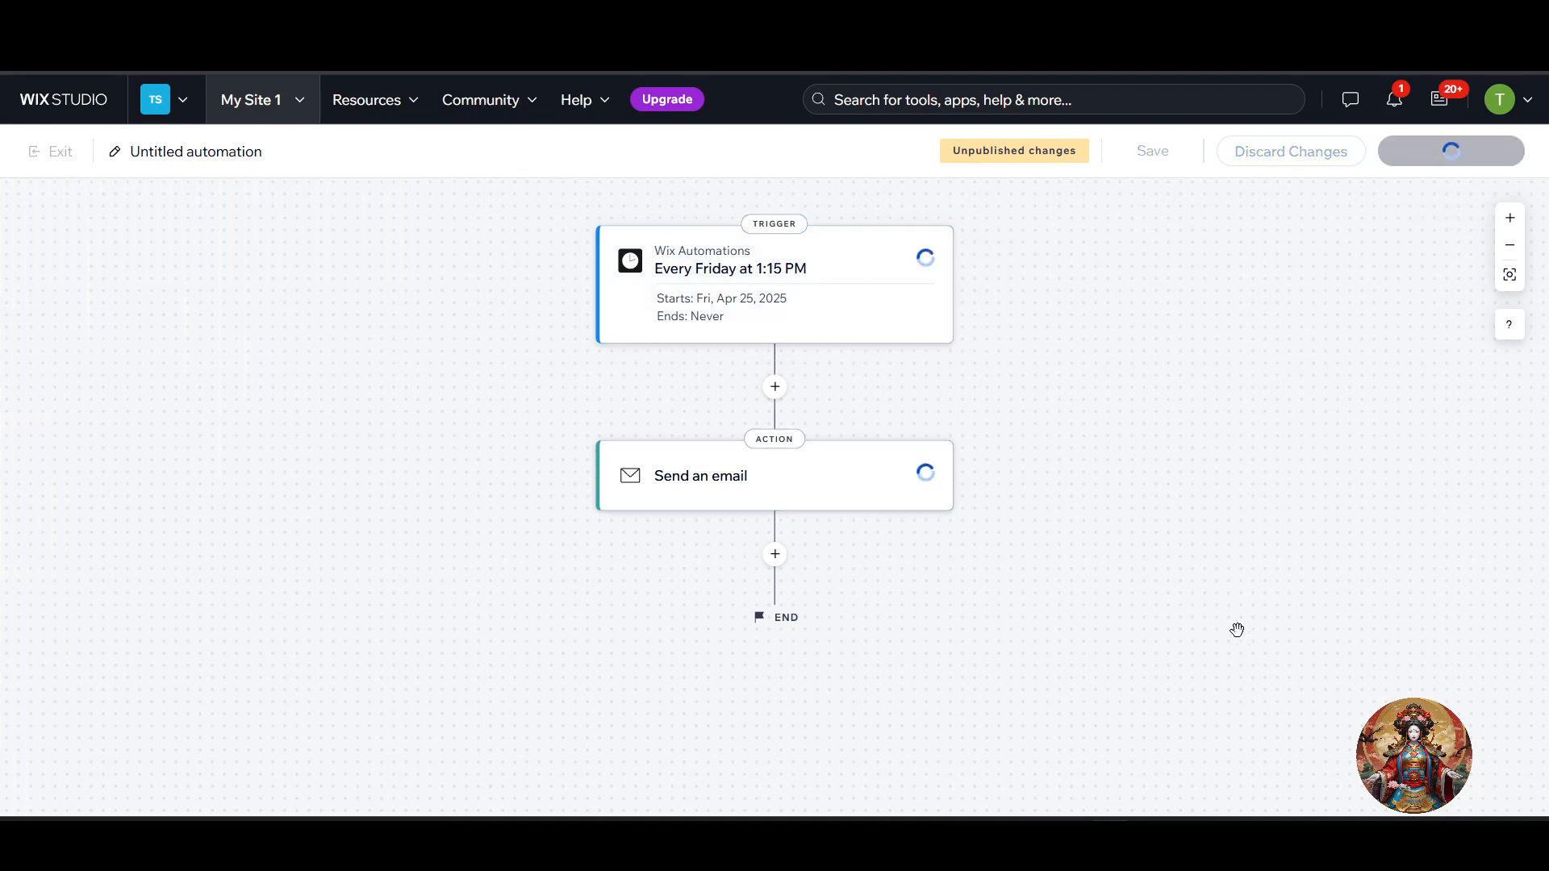
Check the date in the system calendar and browse the suggested automations on the Automations page
{"action": "left_click", "coordinate": [1491, 839]}
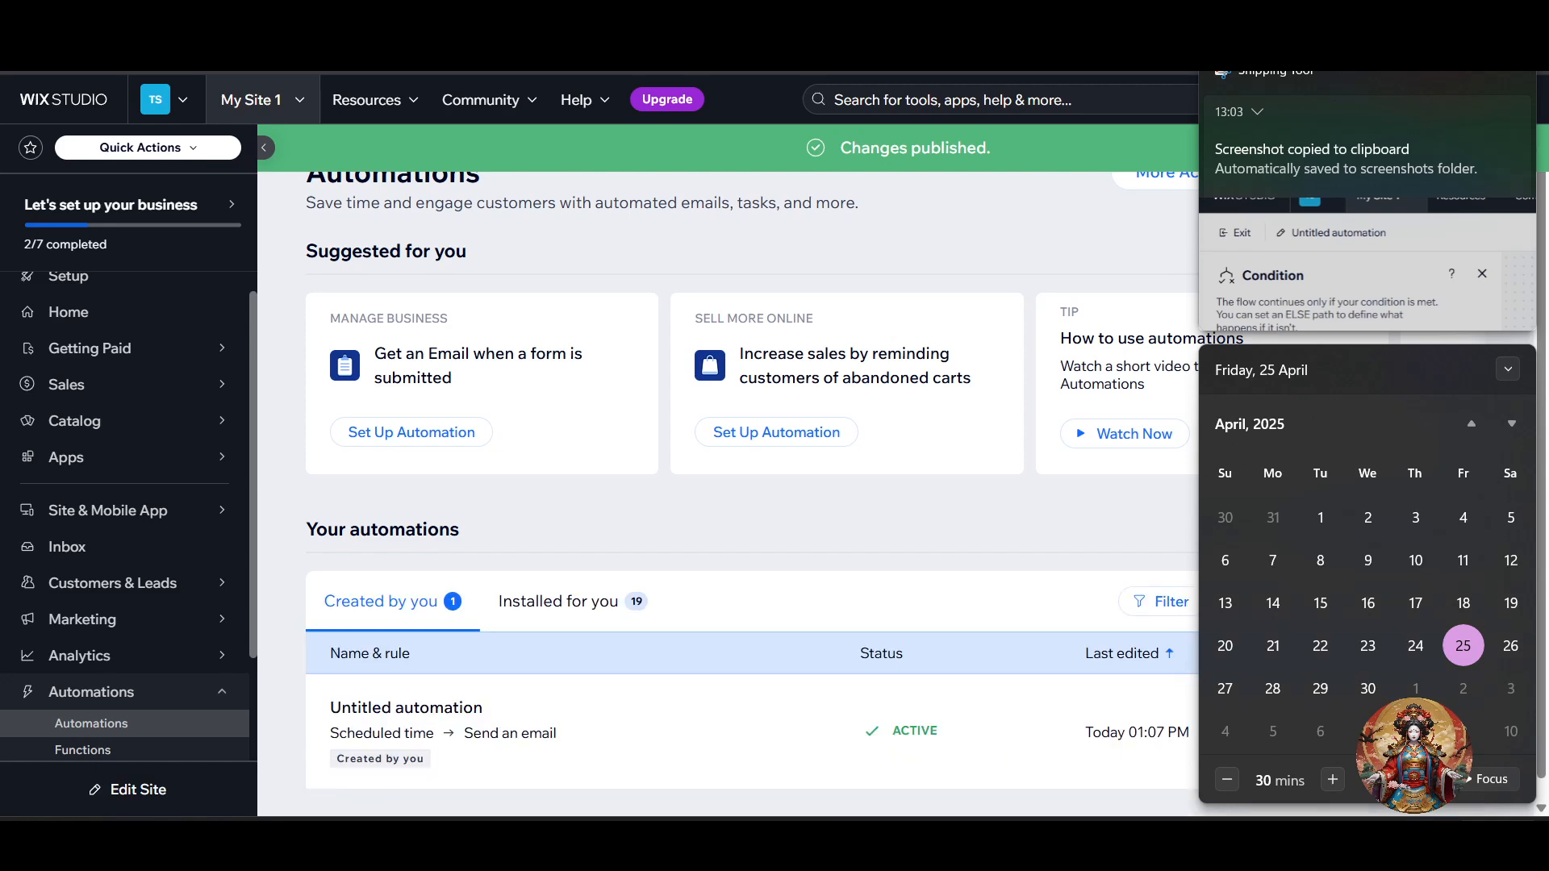
{"action": "left_click", "coordinate": [1491, 840]}
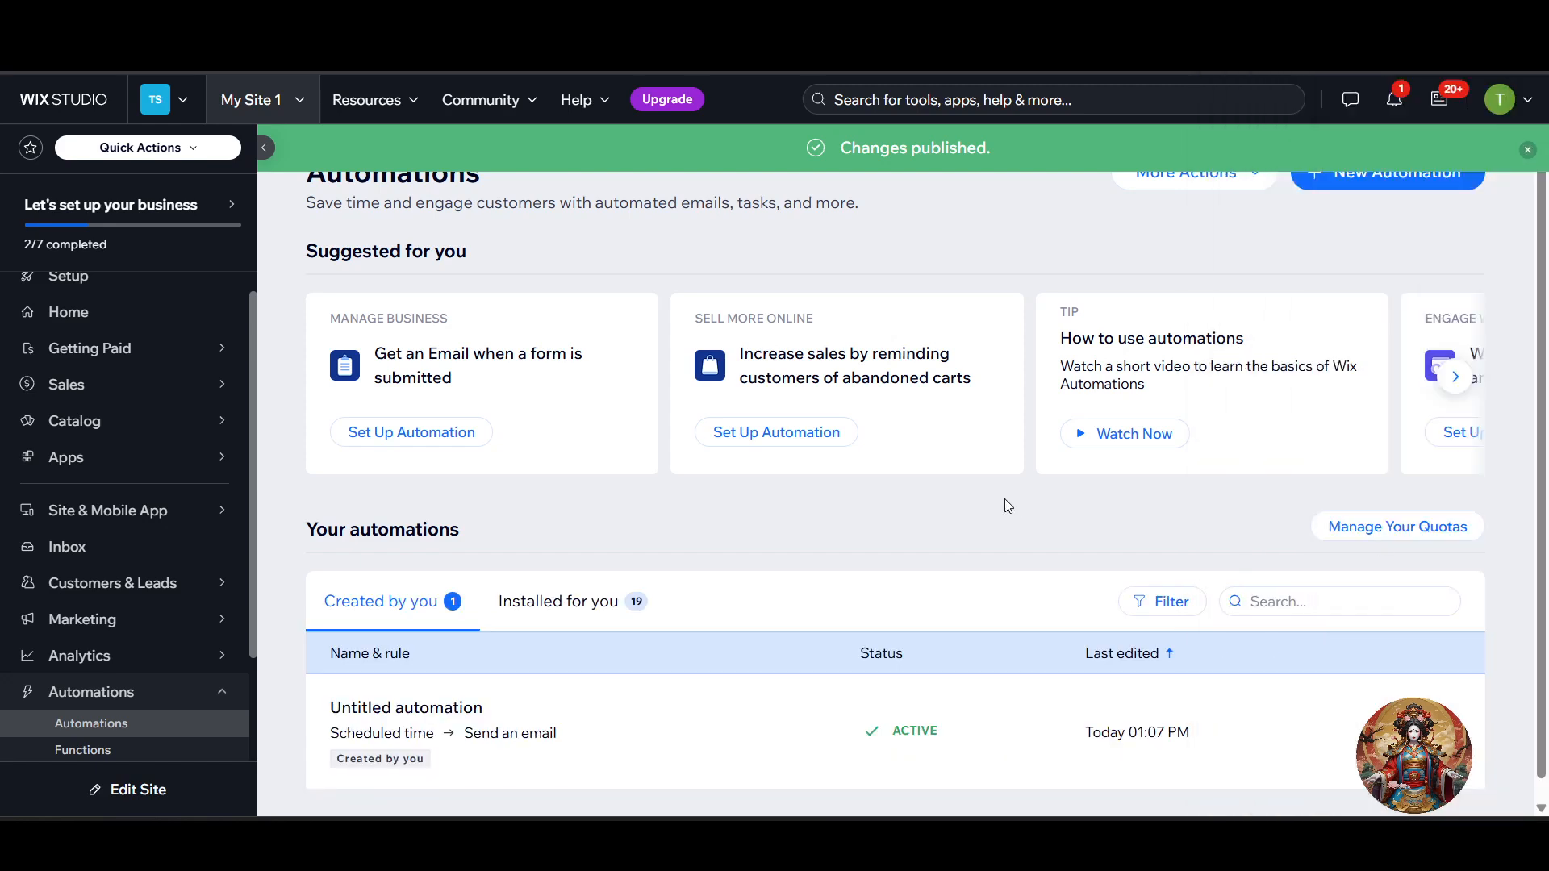
{"action": "scroll", "coordinate": [1008, 506], "scroll_direction": "down", "scroll_amount": 1}
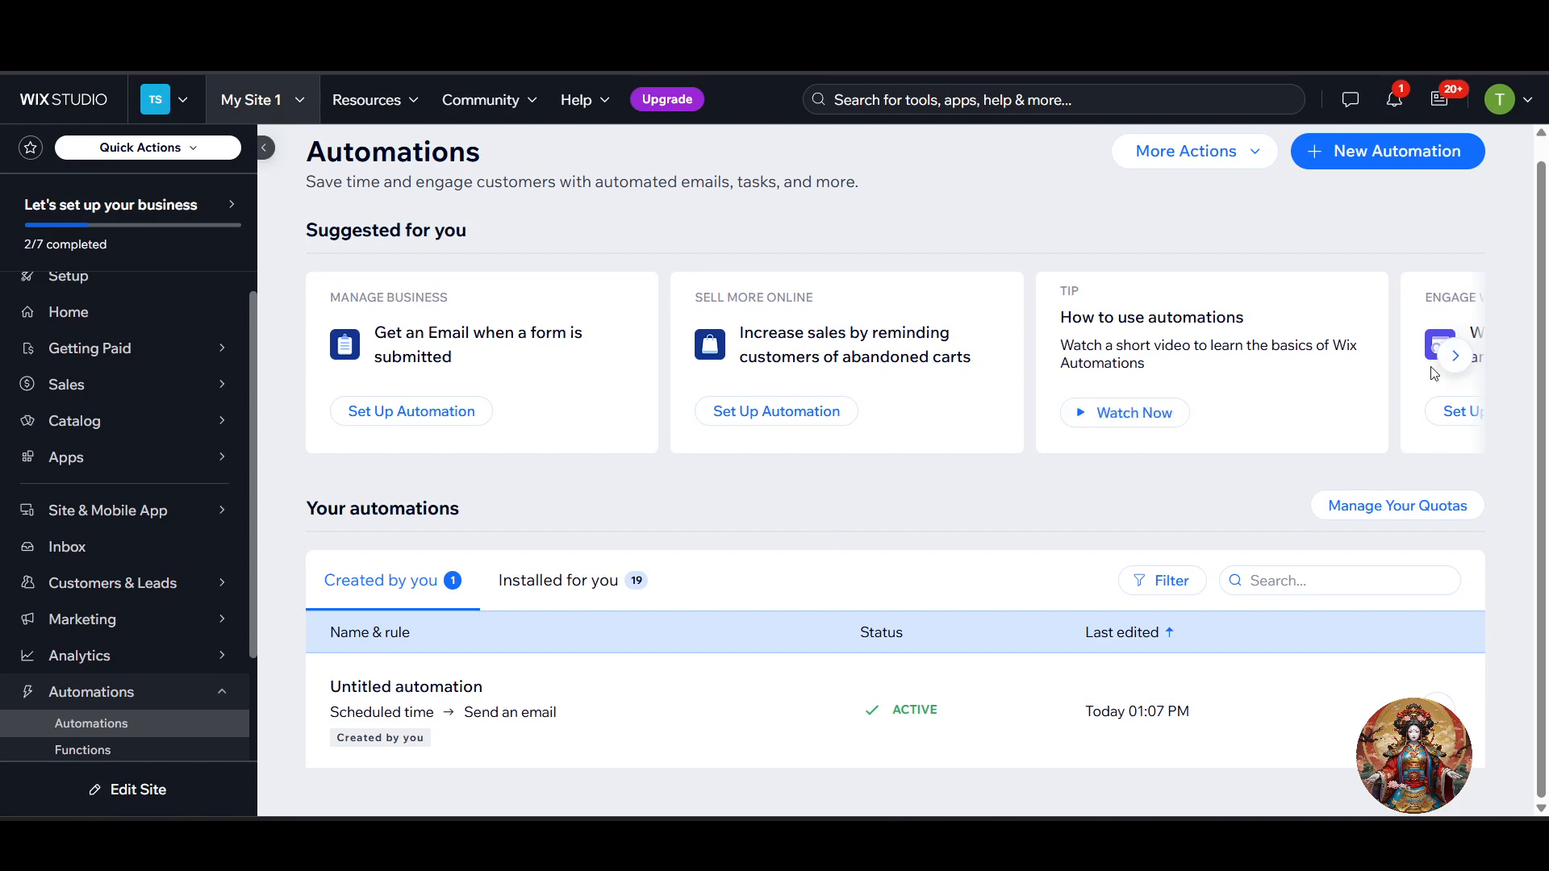
{"action": "left_click", "coordinate": [1457, 357]}
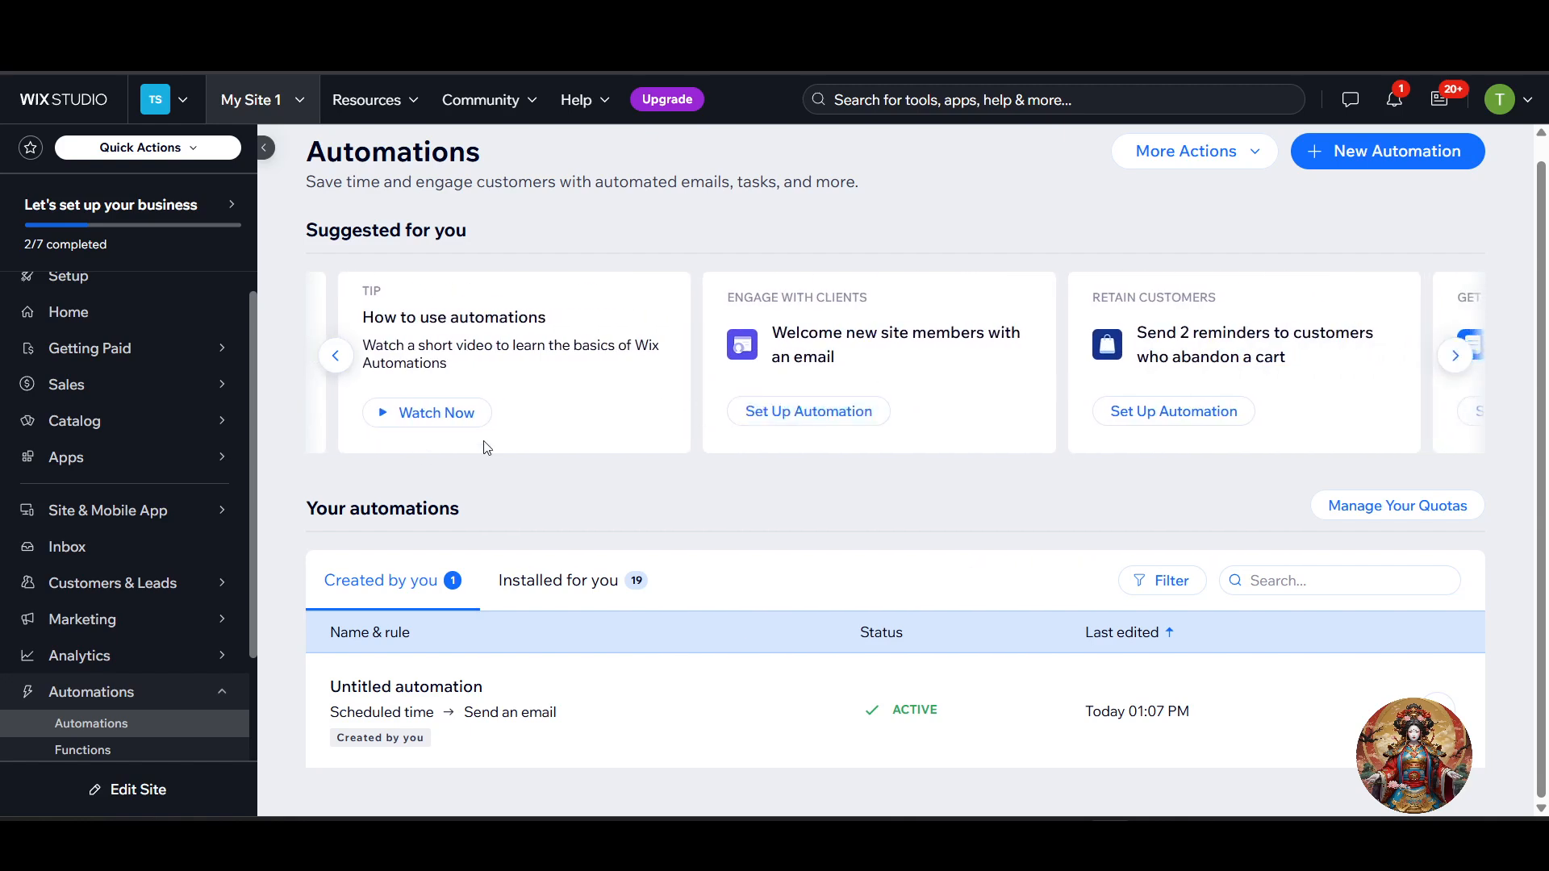
{"action": "left_click", "coordinate": [1456, 357]}
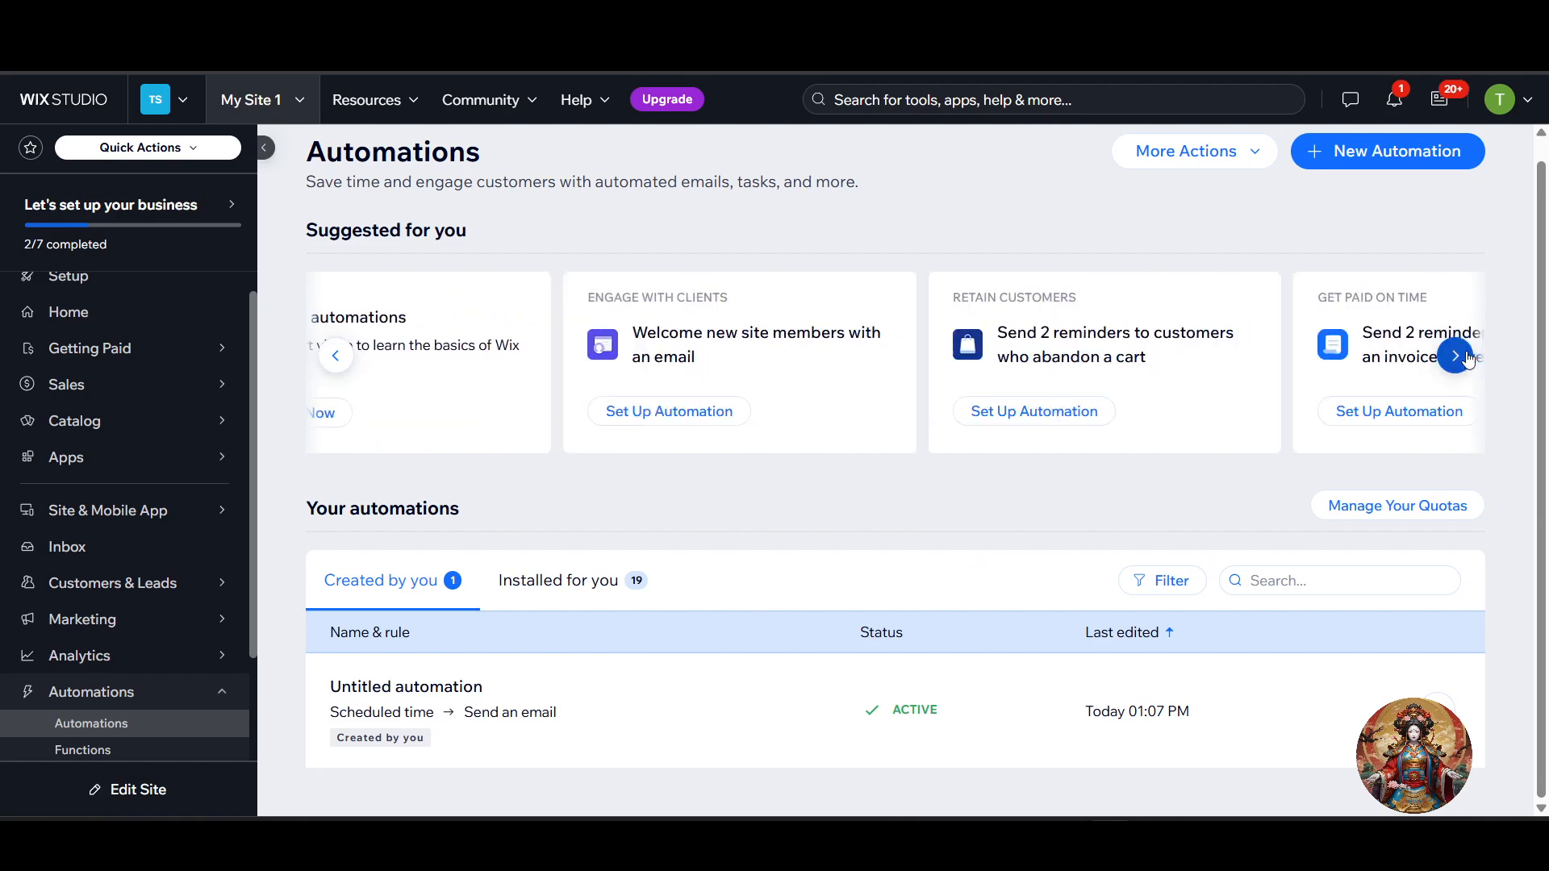